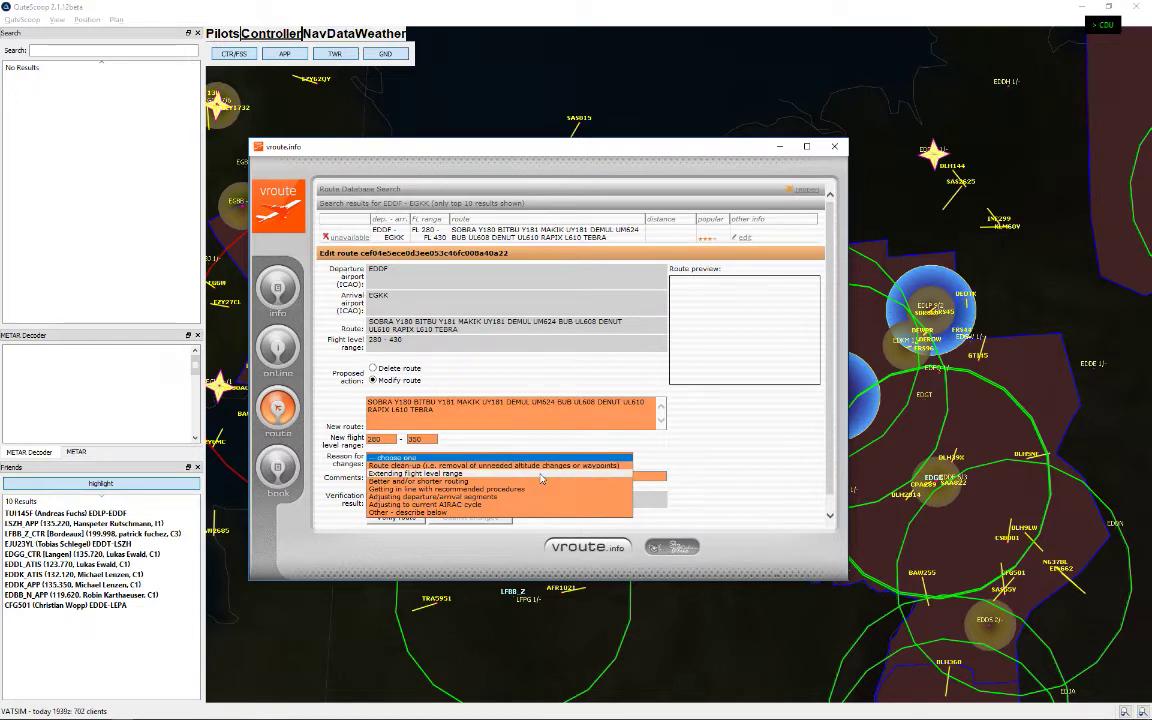
# Give "Extending flight level range" as the reason for the EDDF–EGKK route change and verify the route
pyautogui.click(540, 479)
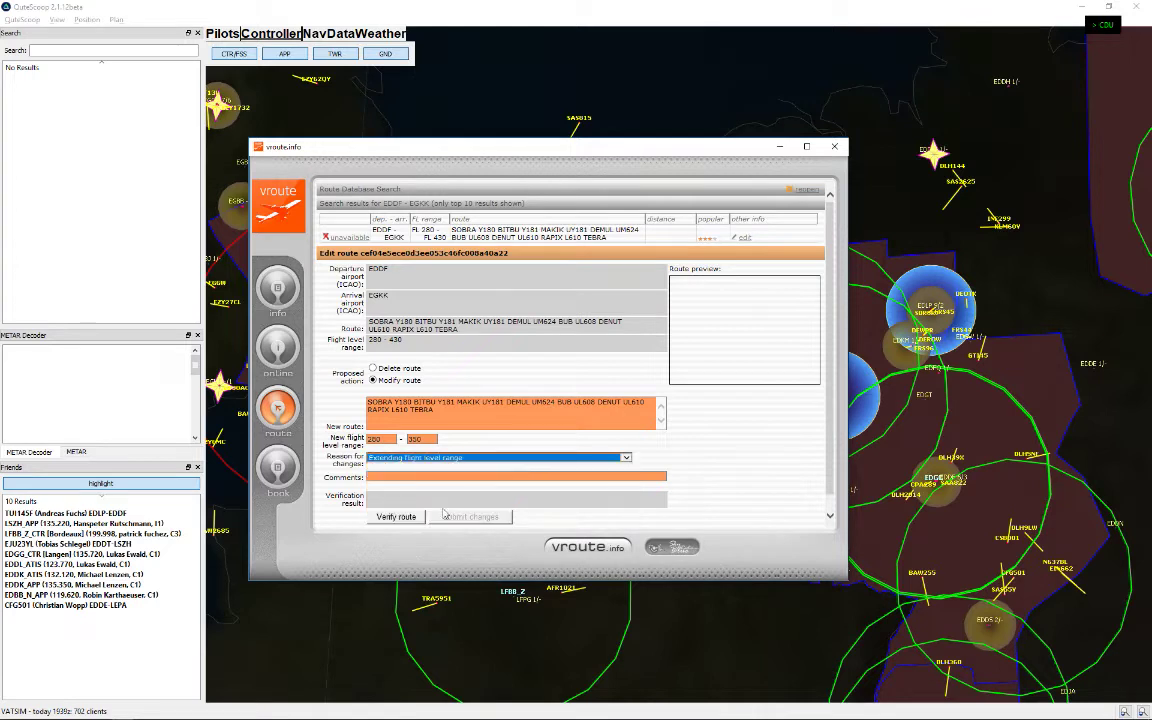
pyautogui.click(396, 517)
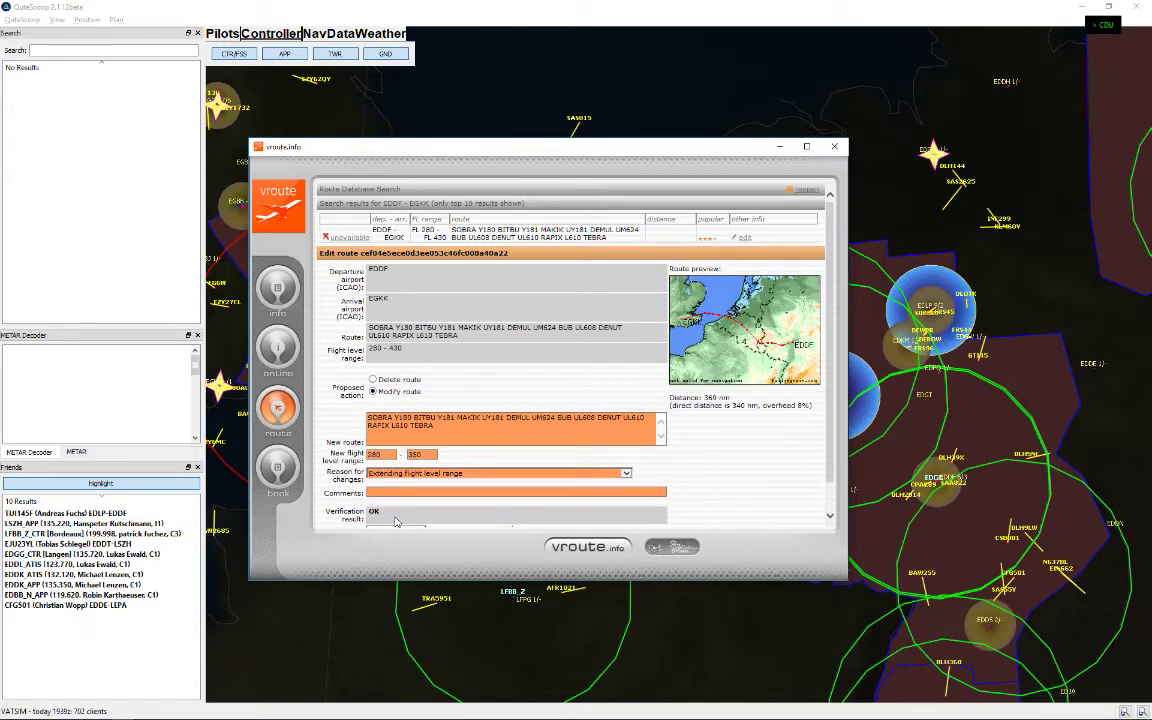
pyautogui.scroll(-1, 395, 521)
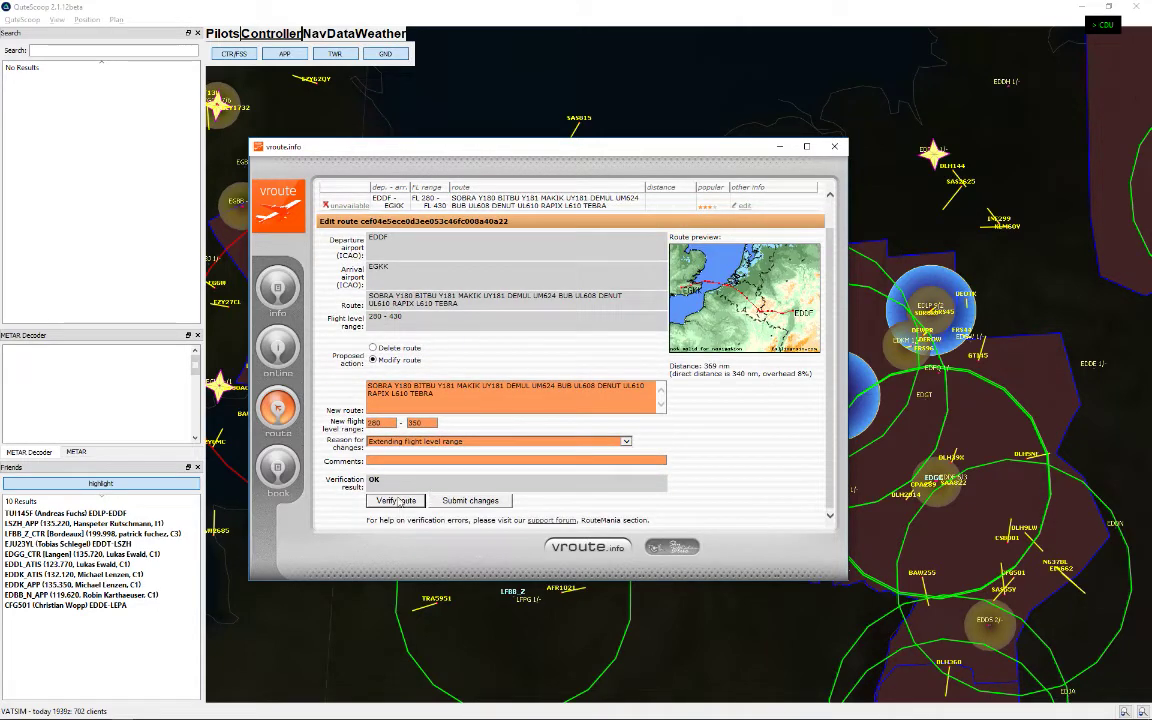
# Copy the new route text and submit the changes to the EDDF–EGKK route
pyautogui.moveTo(437, 395); pyautogui.dragTo(362, 372)
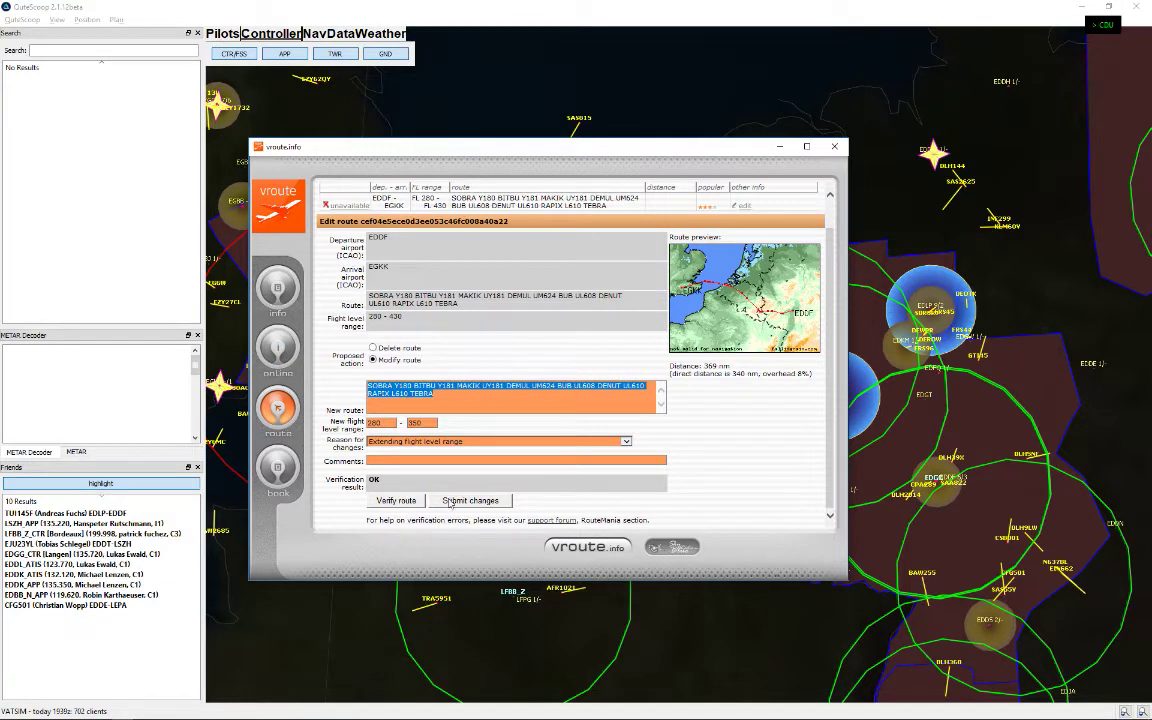
pyautogui.click(463, 500)
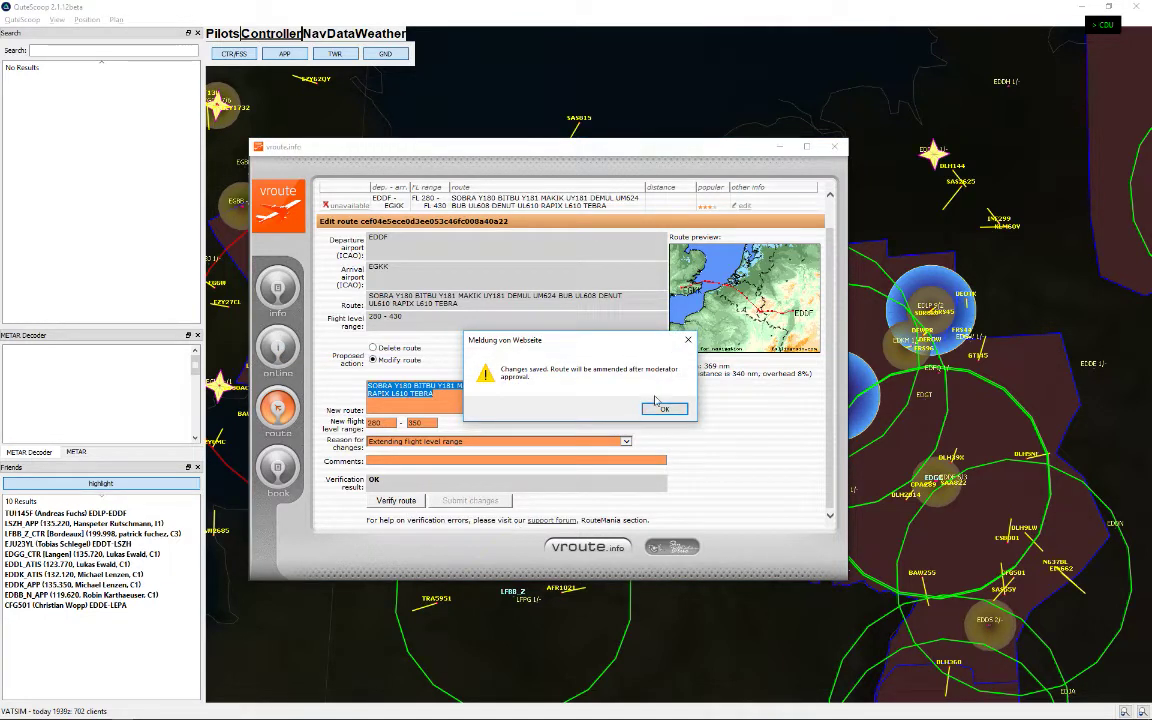
pyautogui.click(667, 408)
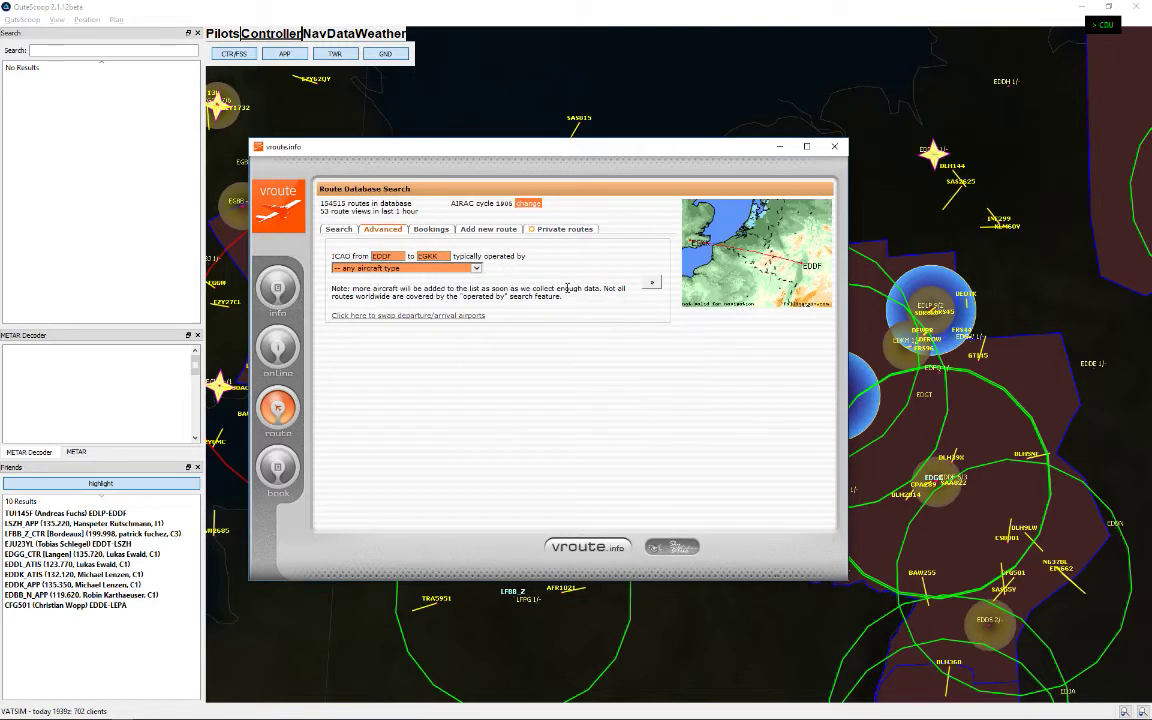
# Rerun the route search from EDDF to EGKK, and put away the vroute window and QuteScoop
pyautogui.click(651, 284)
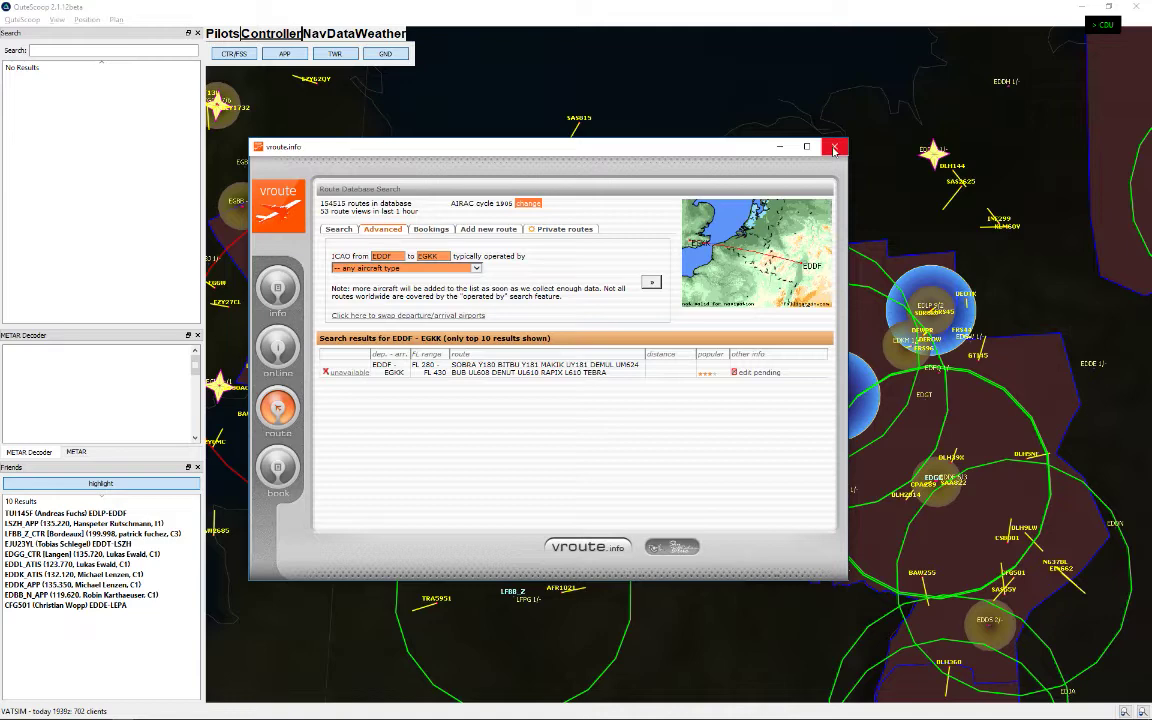
pyautogui.click(835, 149)
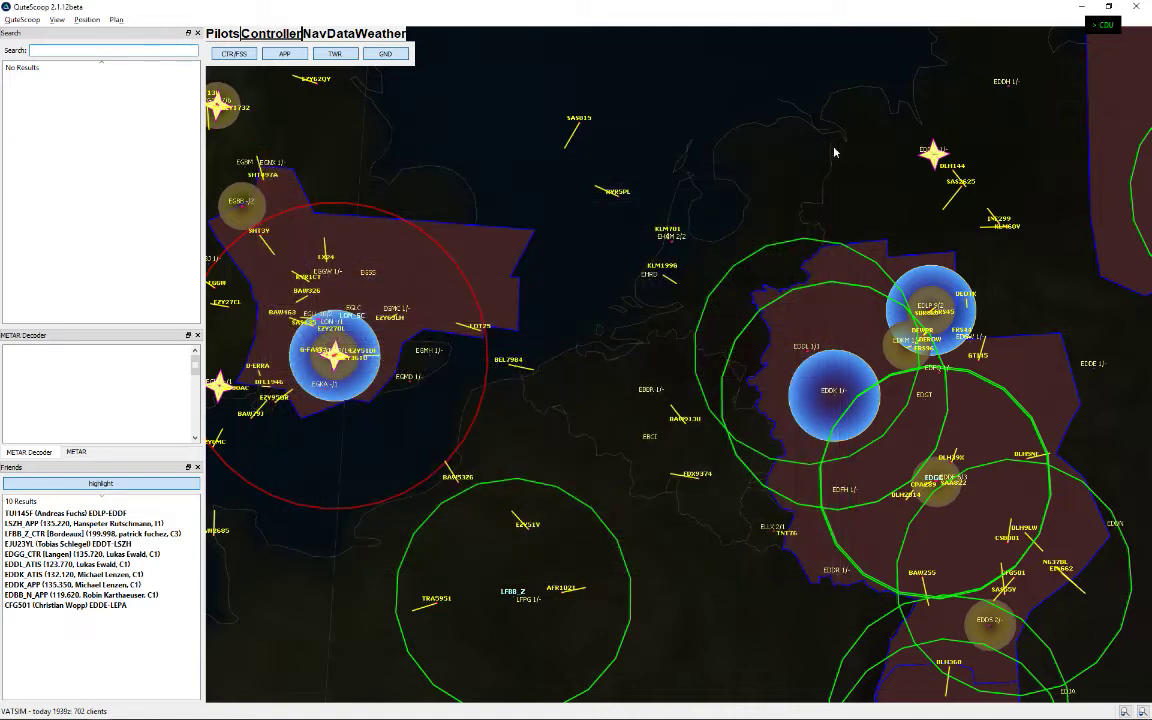
pyautogui.click(1081, 7)
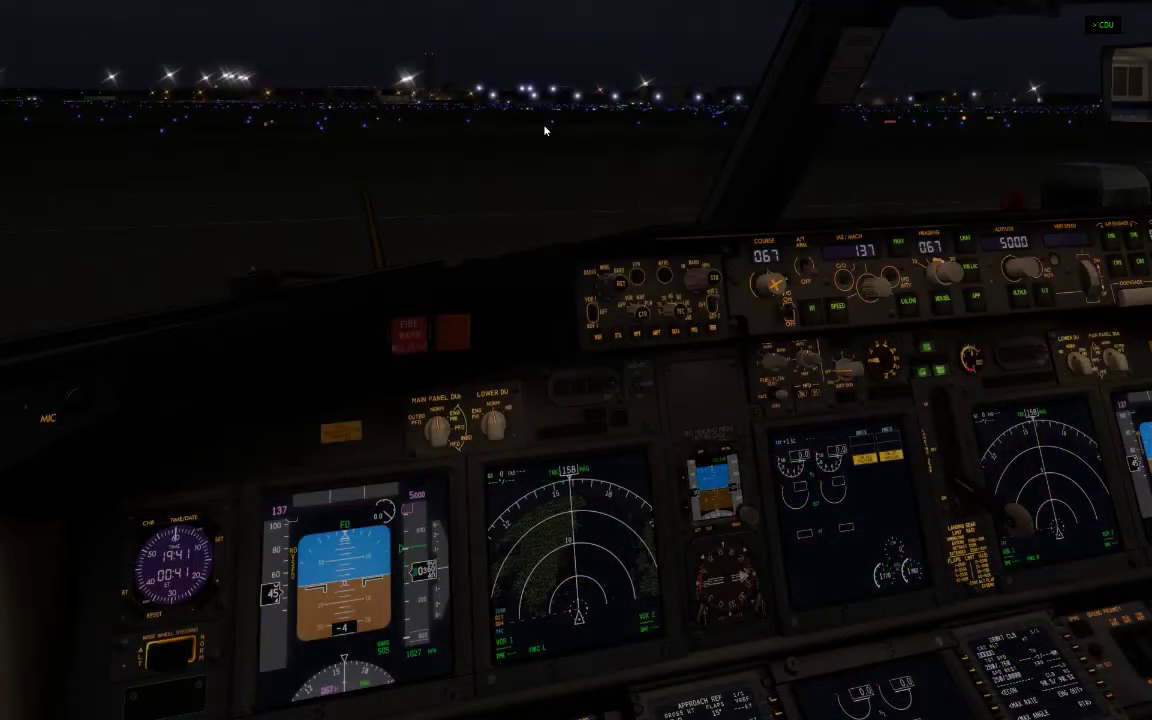
# Switch to FSBuild and set the departure to EDDF on runway 18 and the destination to EGKK
pyautogui.press('super')
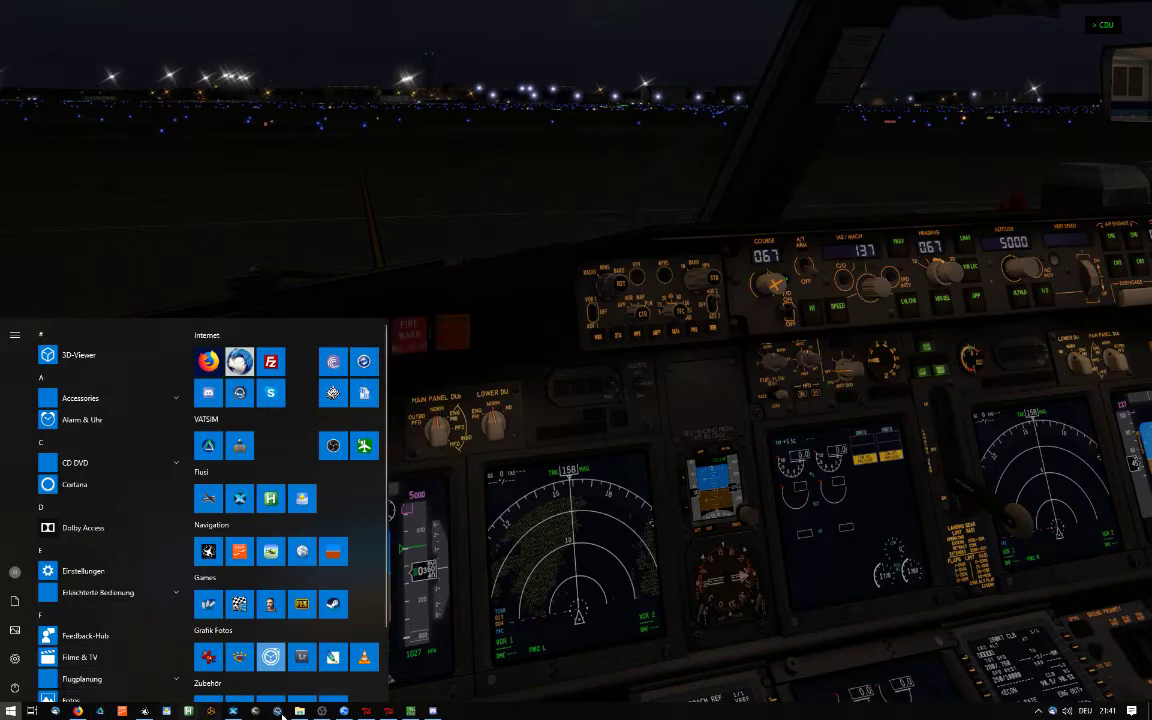
pyautogui.click(145, 711)
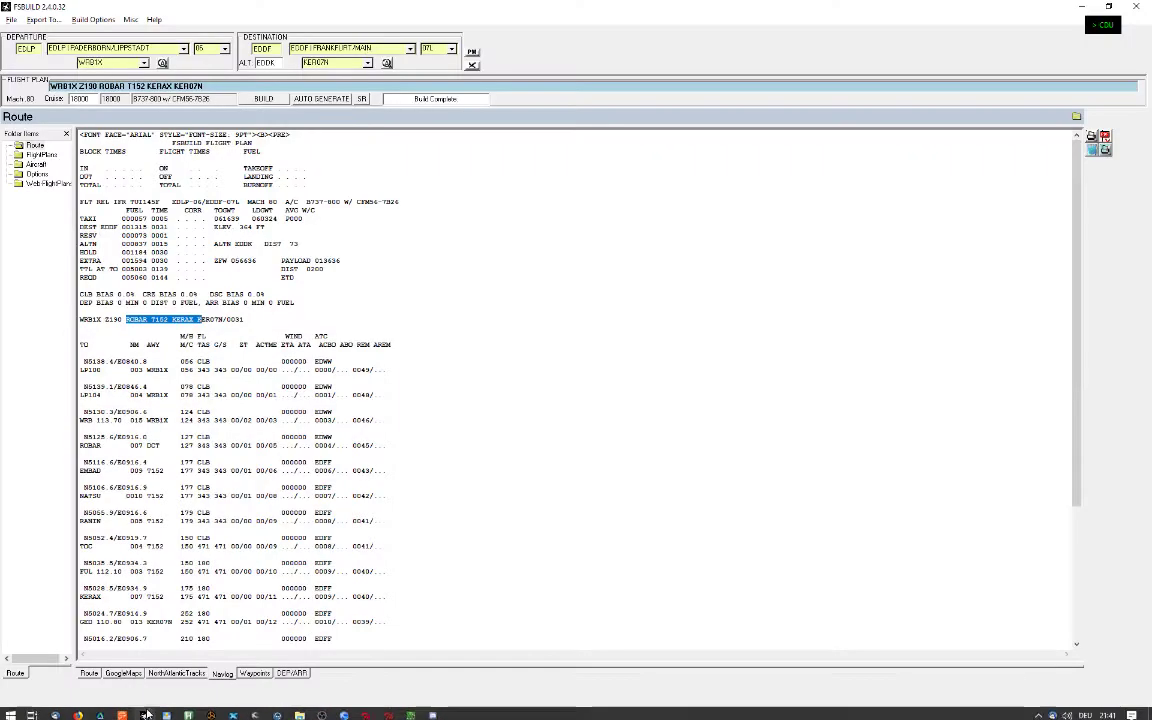
pyautogui.click(30, 48)
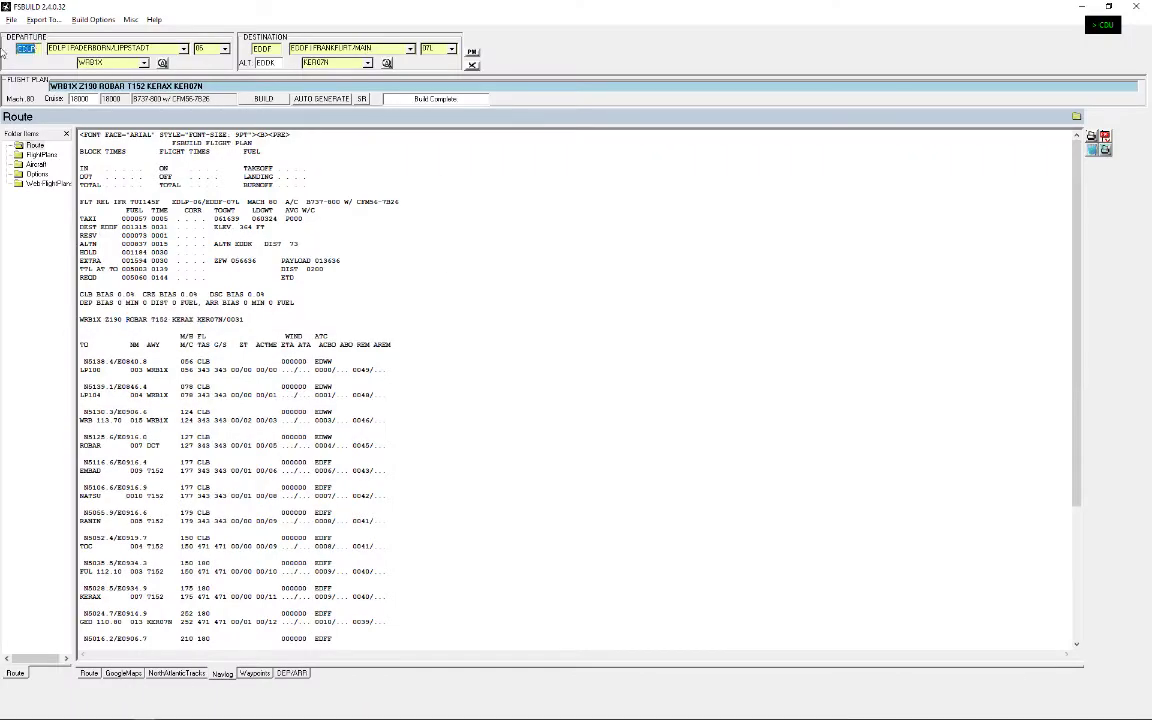
pyautogui.write('EDDF')
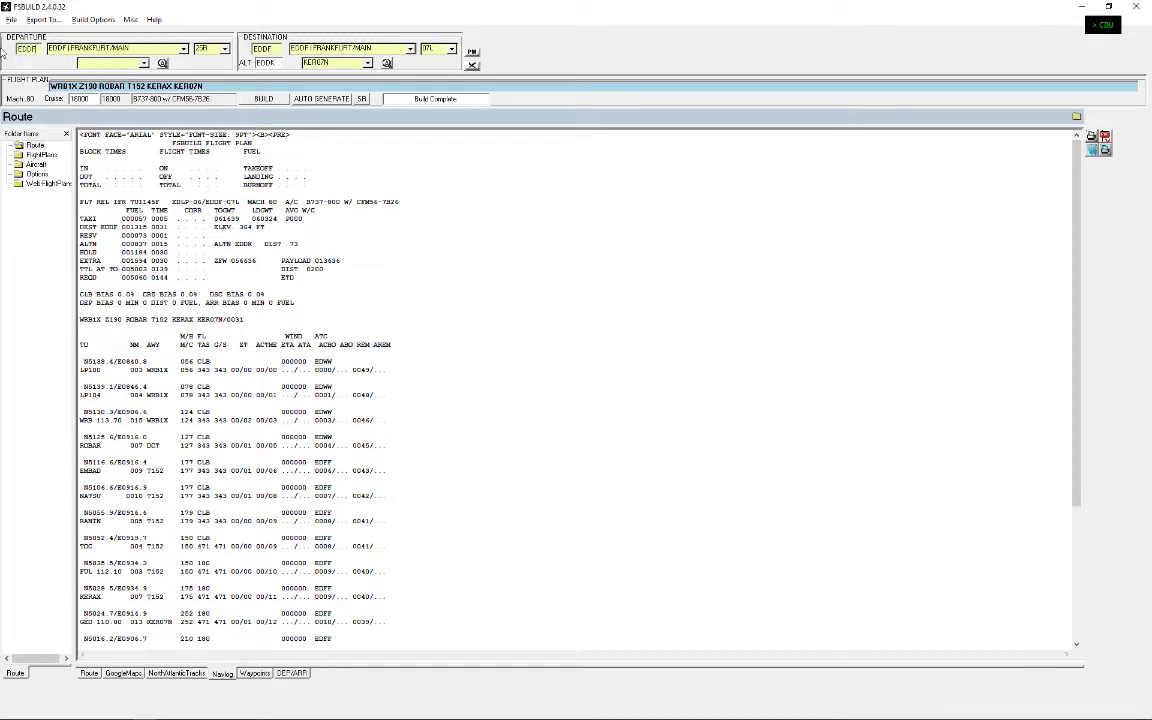
pyautogui.press('Tab')
pyautogui.write('EGKK')
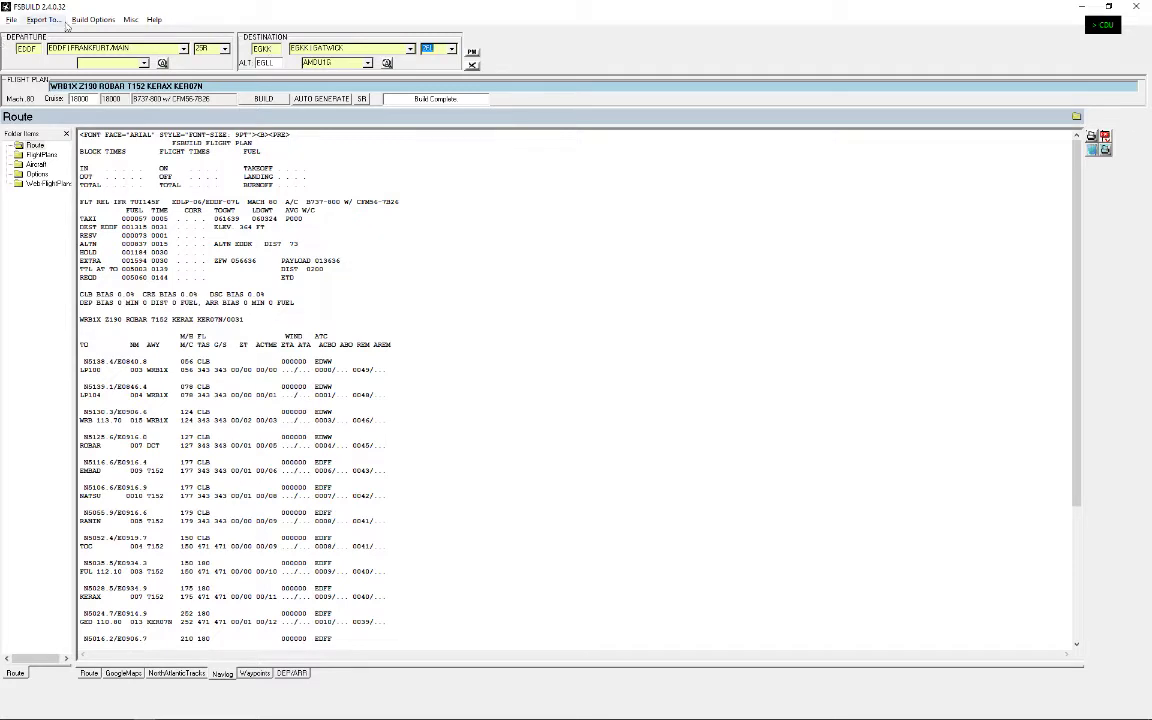
pyautogui.click(209, 49)
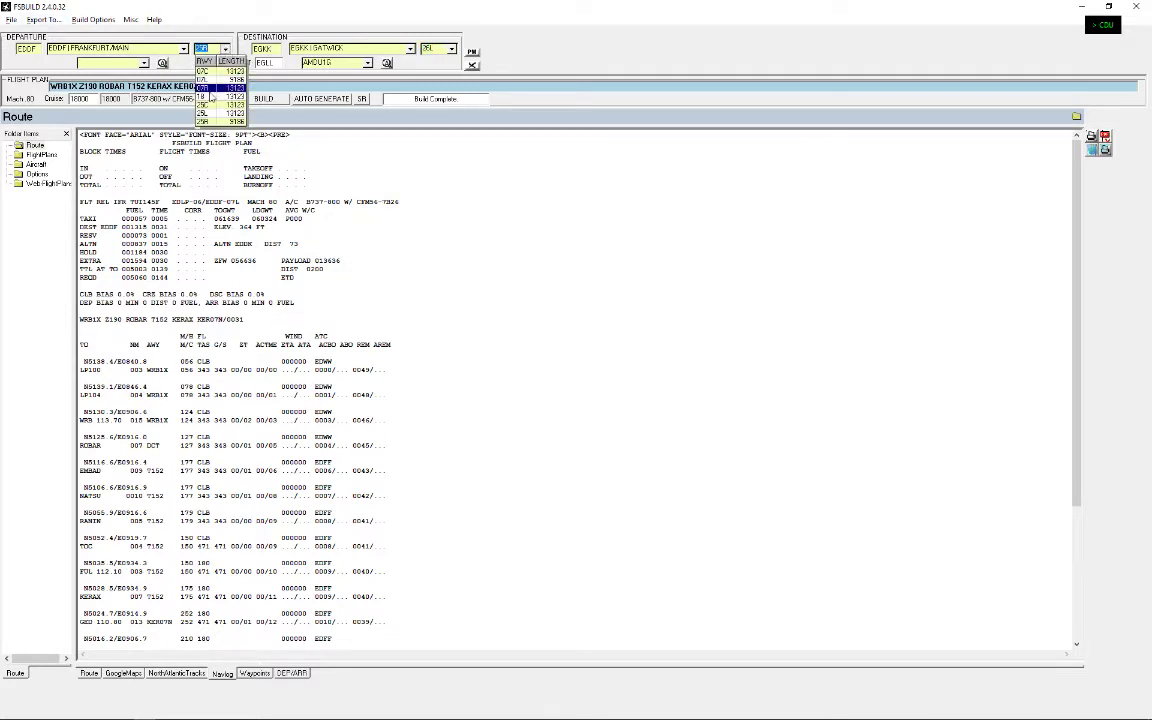
pyautogui.click(207, 96)
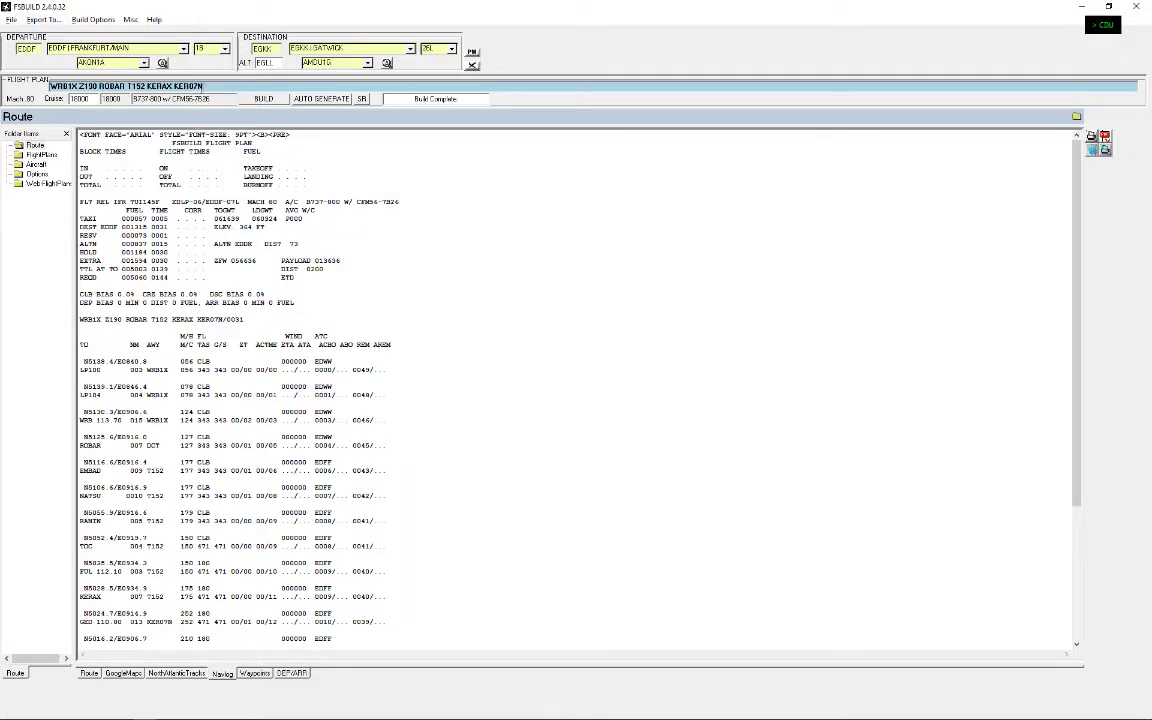
# Replace the flight plan route with the copied one from SOBRA to TEBRA and set the cruise altitude to 34000
pyautogui.moveTo(204, 86); pyautogui.dragTo(5, 80)
pyautogui.write('SOBRA Y100 DITBU Y101 MARIK UY101 DEMUL UM624 BUB UL608 DENUT UL610 RAPIX L610 TEBRA')
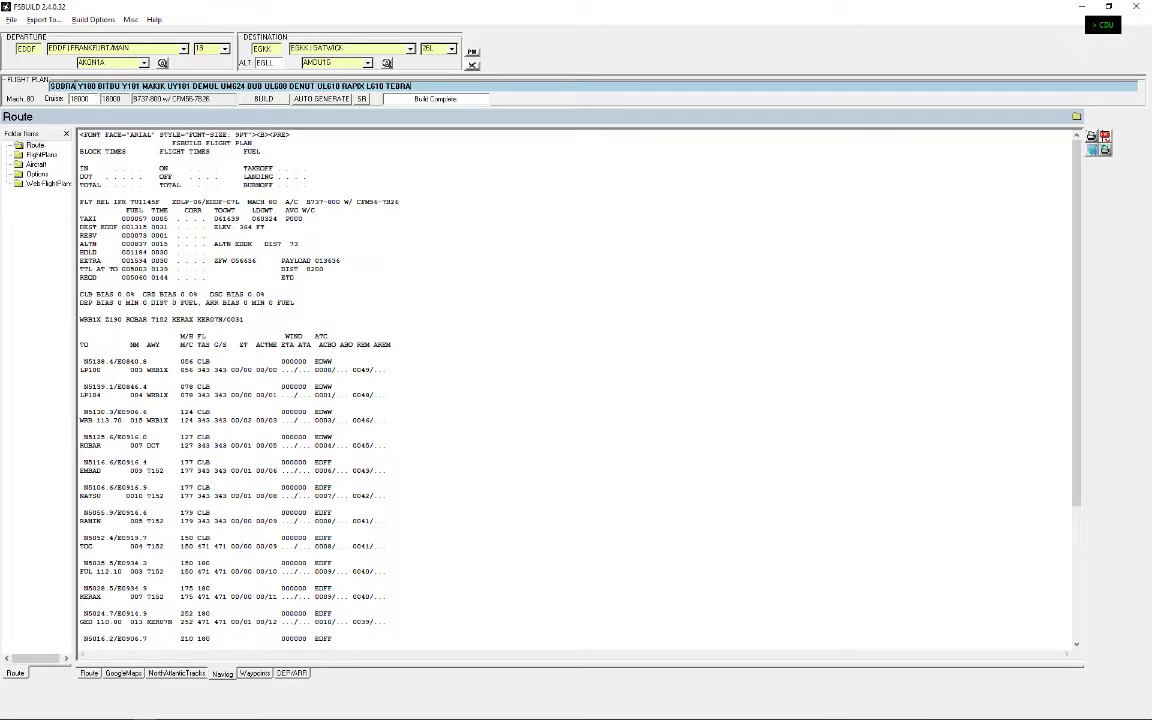
pyautogui.doubleClick(77, 98)
pyautogui.write('34000')
# Enable the FS2004/FSX and X-Plane 7-9+ FMS export formats and build the flight plan
pyautogui.click(43, 20)
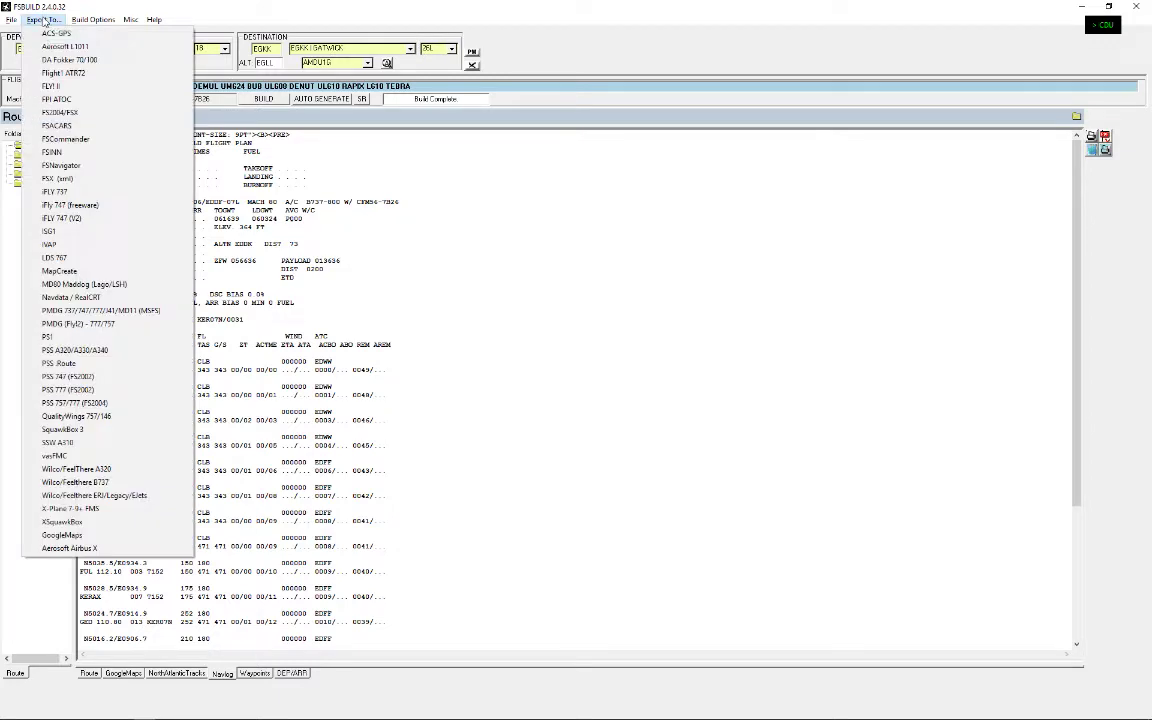
pyautogui.click(58, 112)
pyautogui.click(43, 20)
pyautogui.click(86, 511)
pyautogui.click(262, 99)
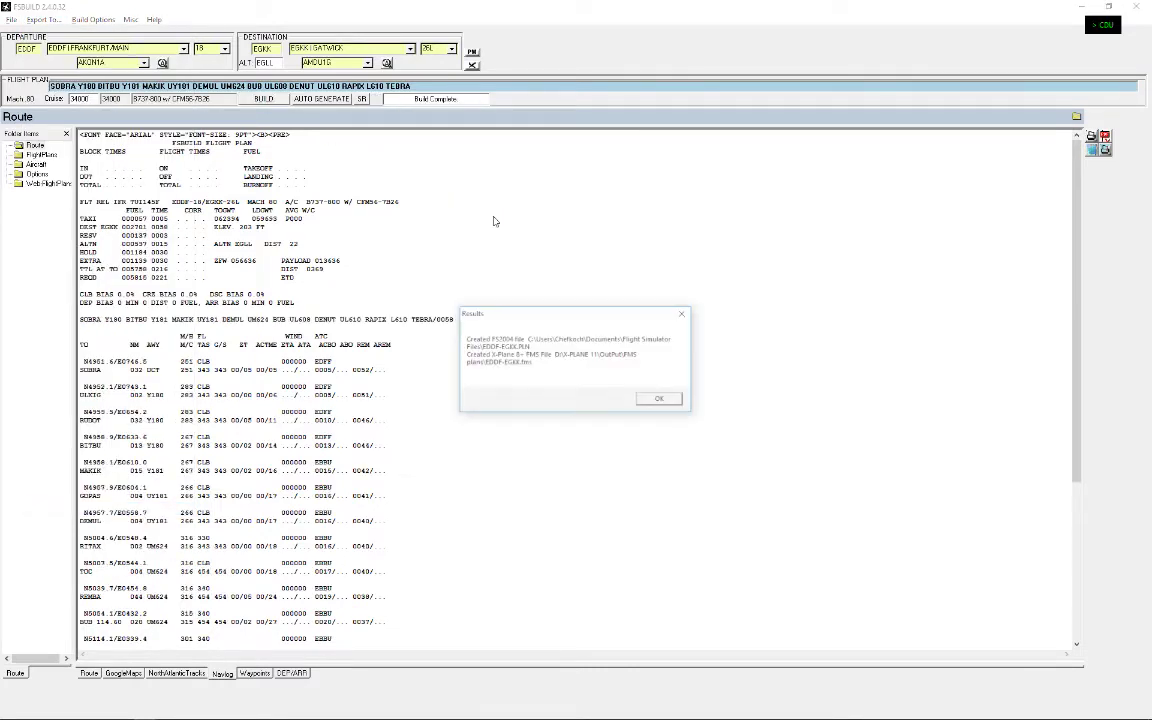
pyautogui.press('Return')
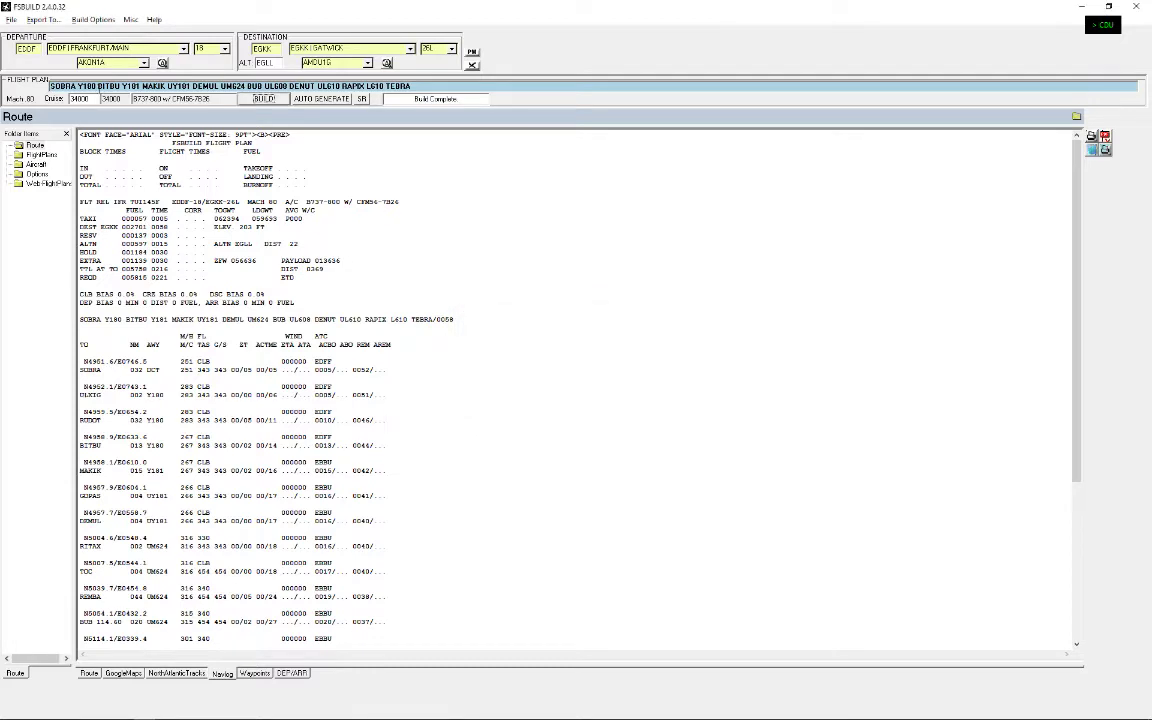
# Turn off the FS2004/FSX and X-Plane 7-9+ FMS exports again and minimise FSBuild
pyautogui.click(48, 22)
pyautogui.click(72, 113)
pyautogui.click(52, 25)
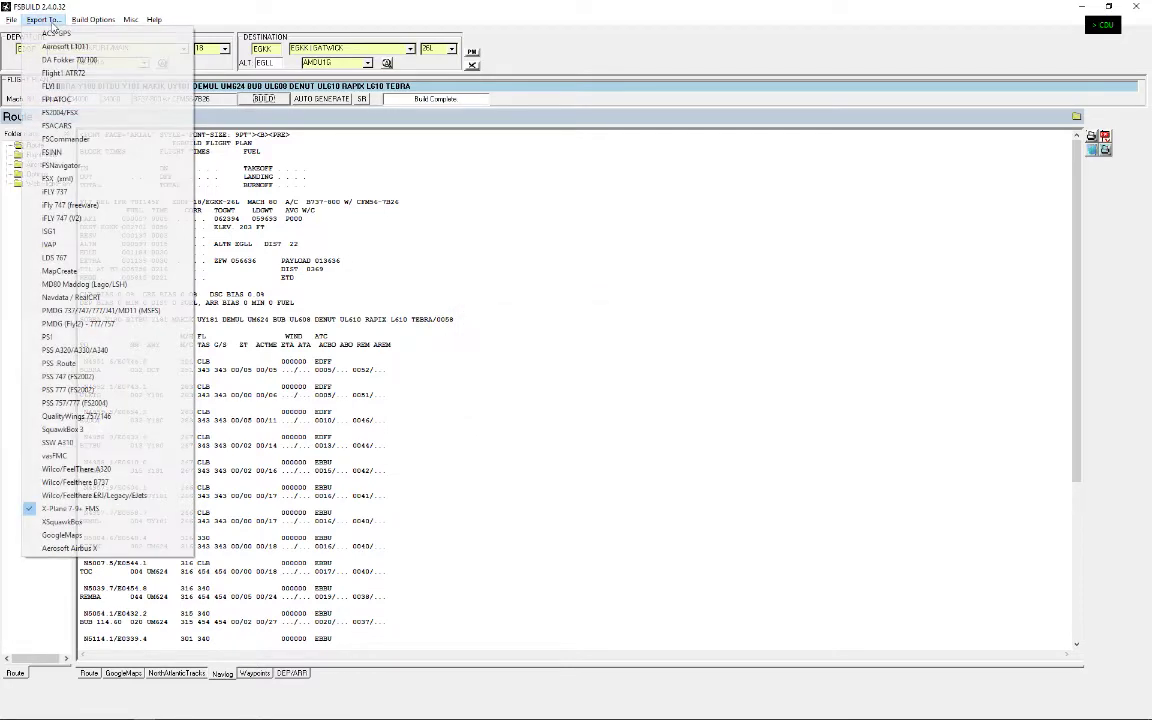
pyautogui.click(70, 508)
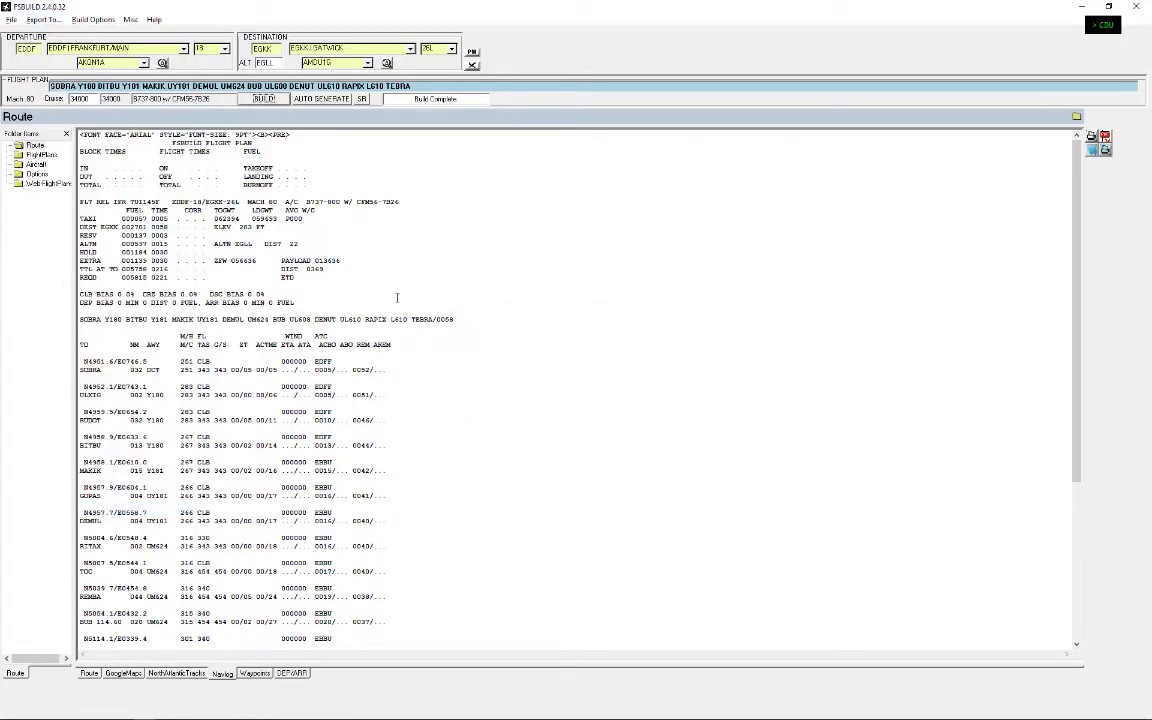
pyautogui.click(1082, 6)
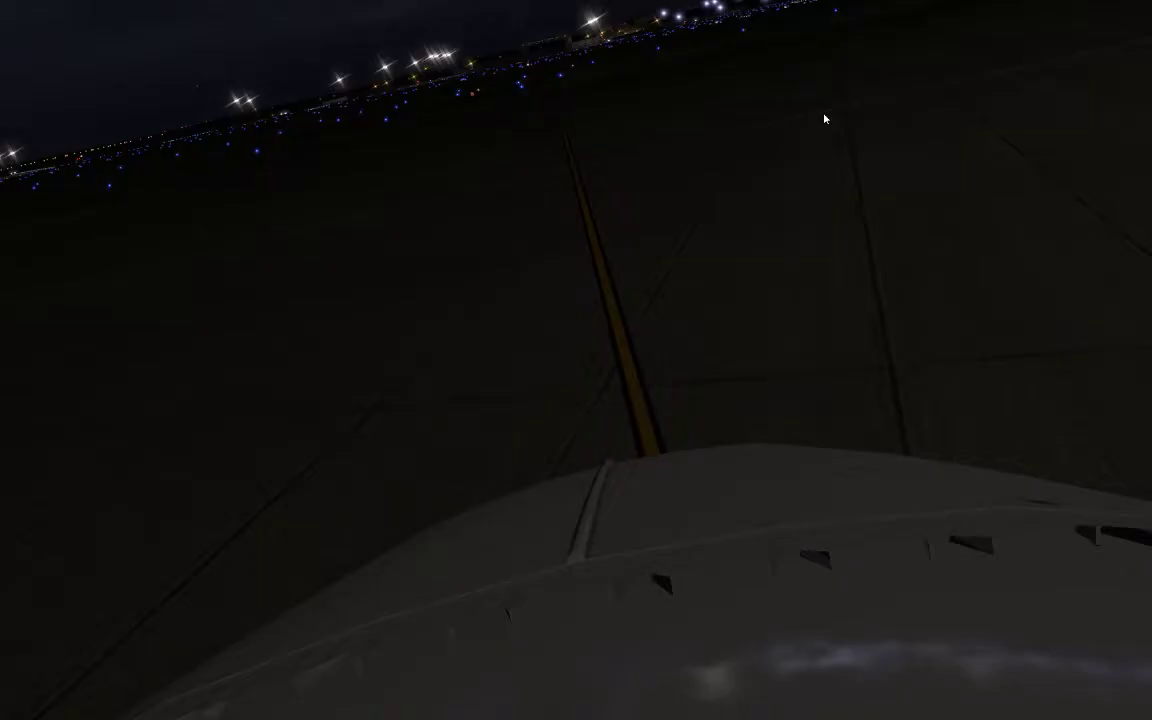
# Return to X-Plane and select the Norwegian livery for the Boeing 737-800X in the flight configuration
pyautogui.hotkey('shift', '9')
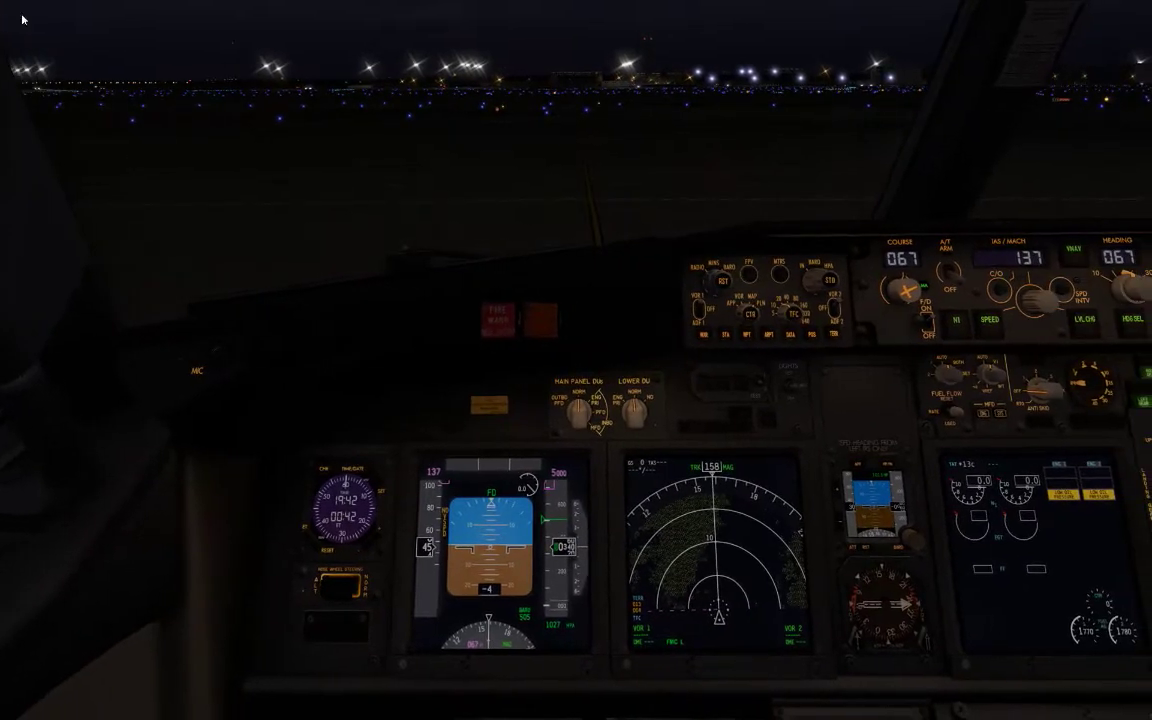
pyautogui.moveTo(44, 14)
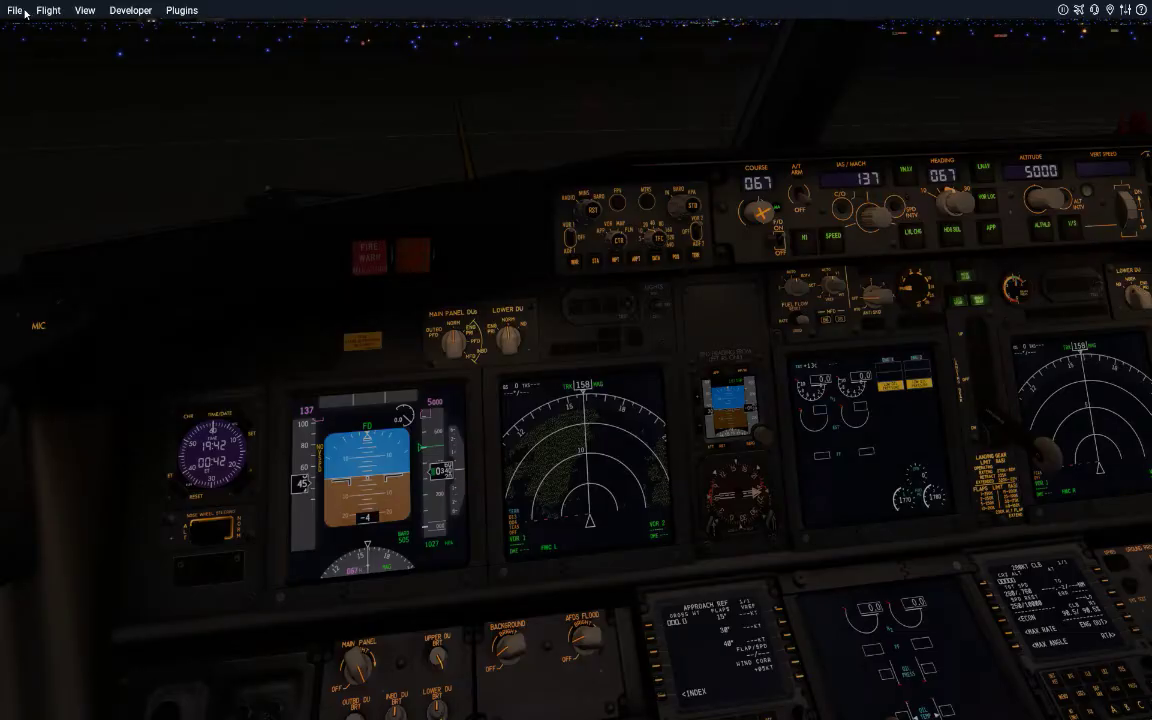
pyautogui.click(48, 10)
pyautogui.click(42, 28)
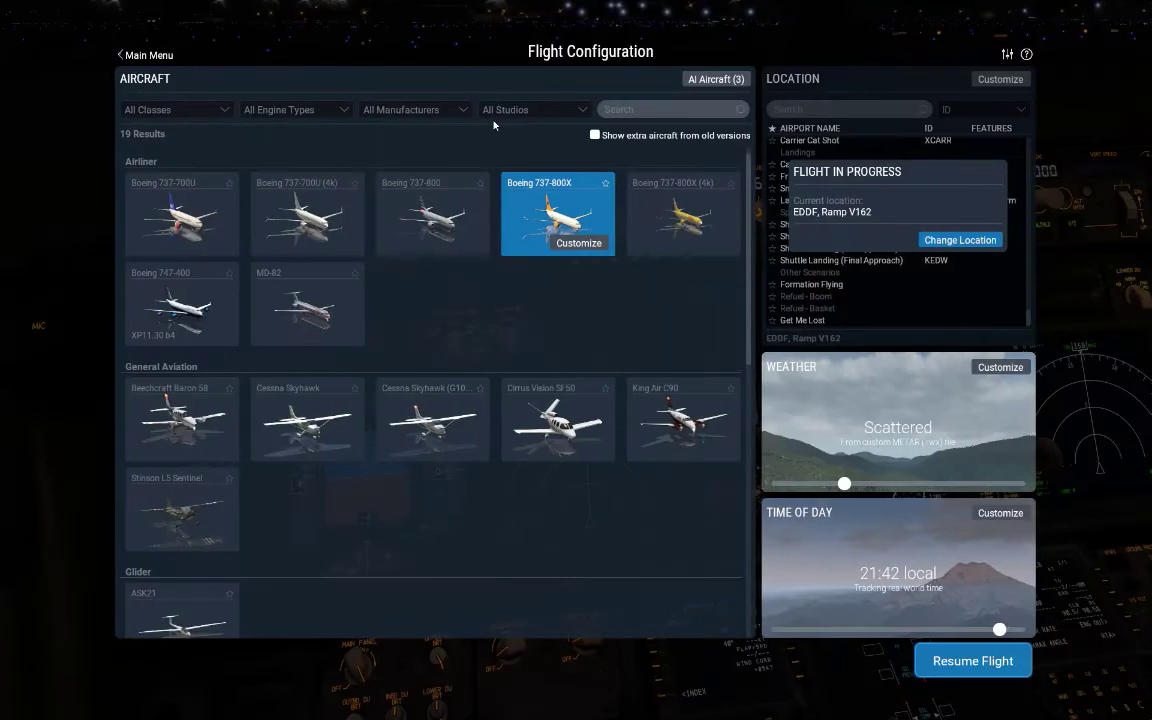
pyautogui.click(578, 243)
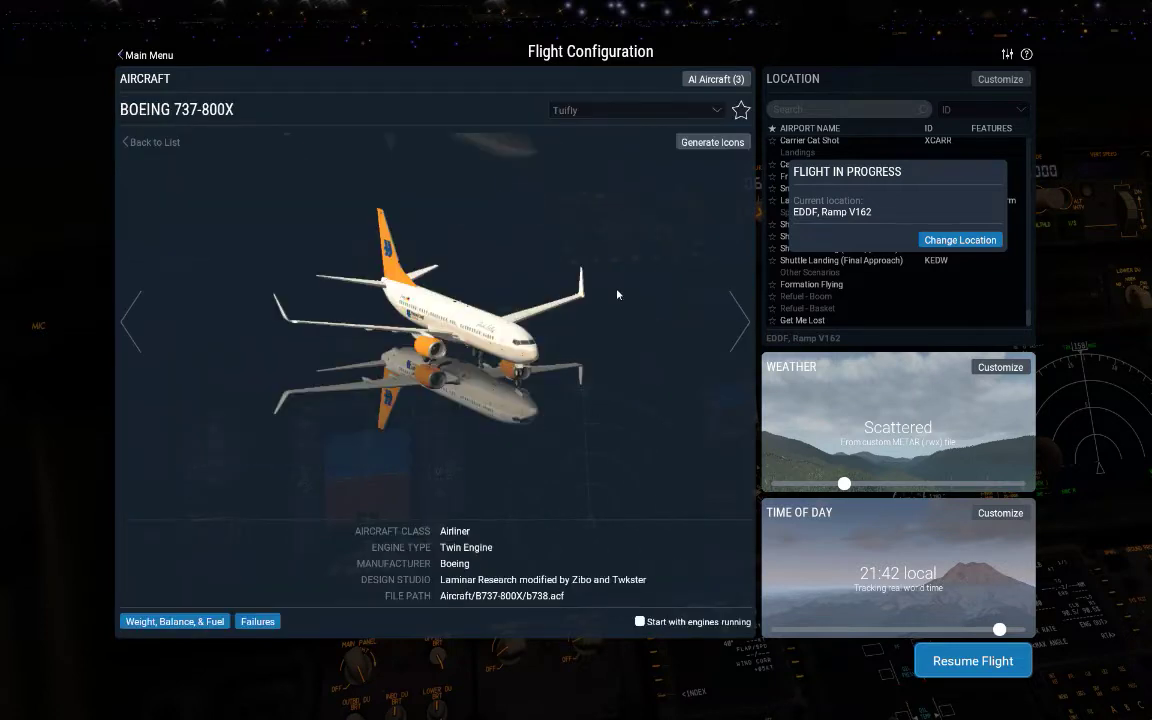
pyautogui.click(621, 110)
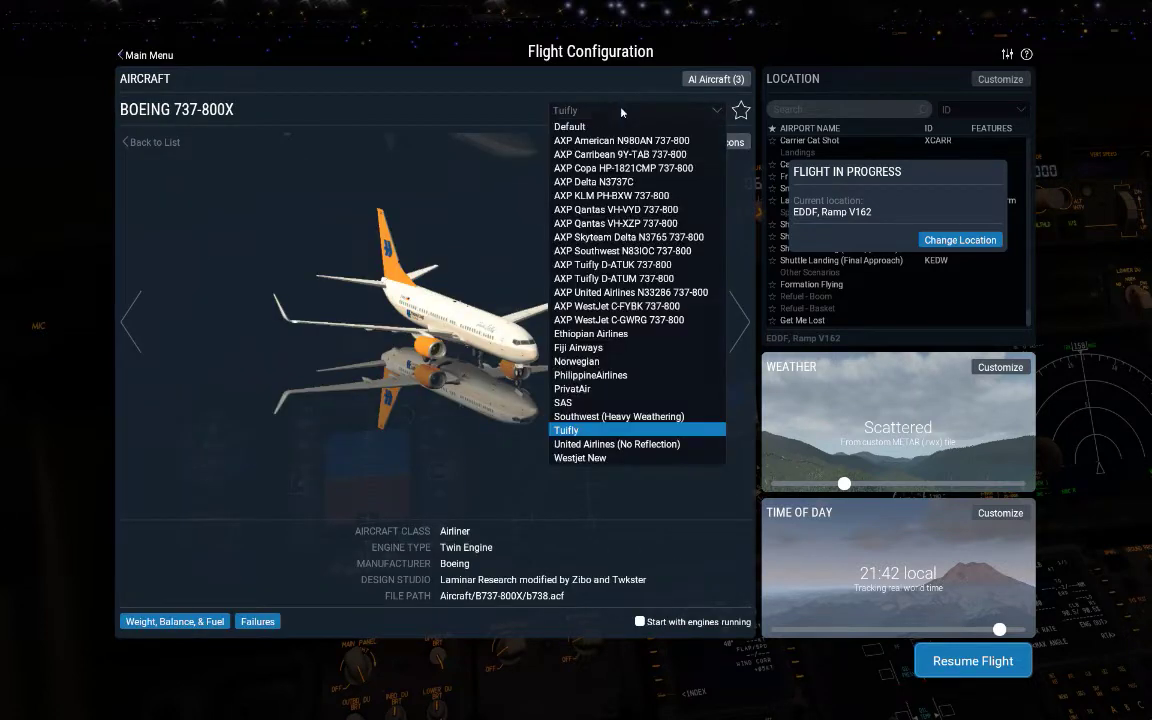
pyautogui.click(638, 361)
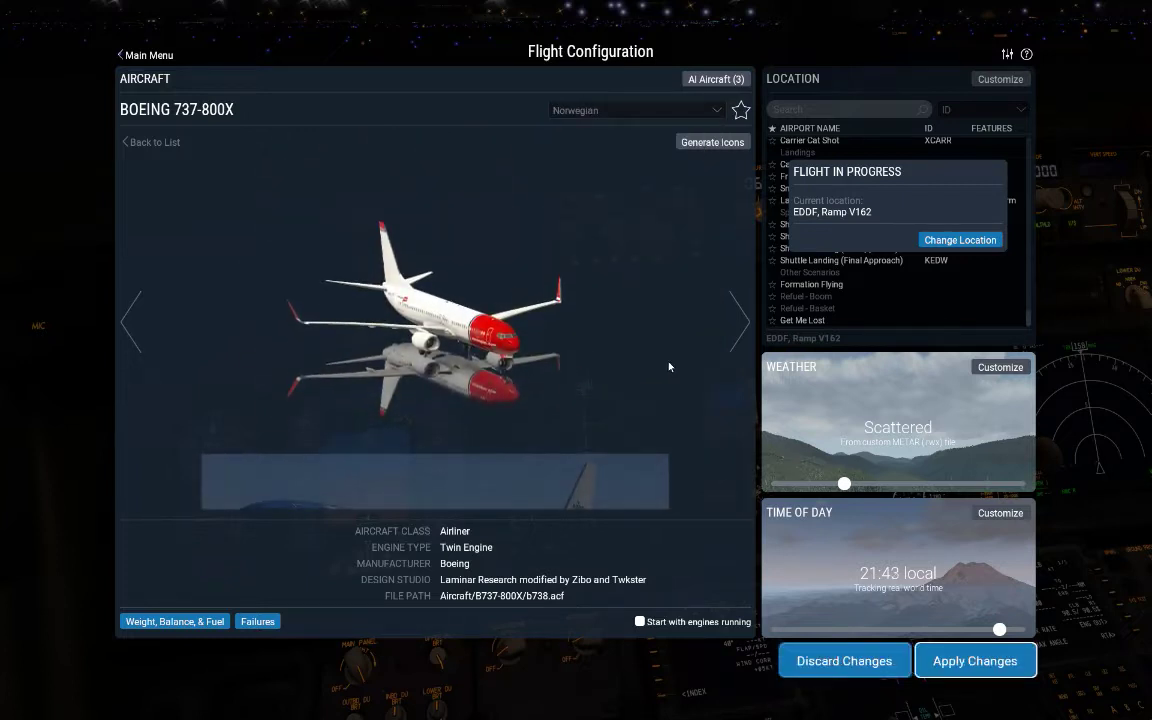
# Set the flight's local time of day to 20:45 on May 14 without real-world time tracking
pyautogui.click(998, 631)
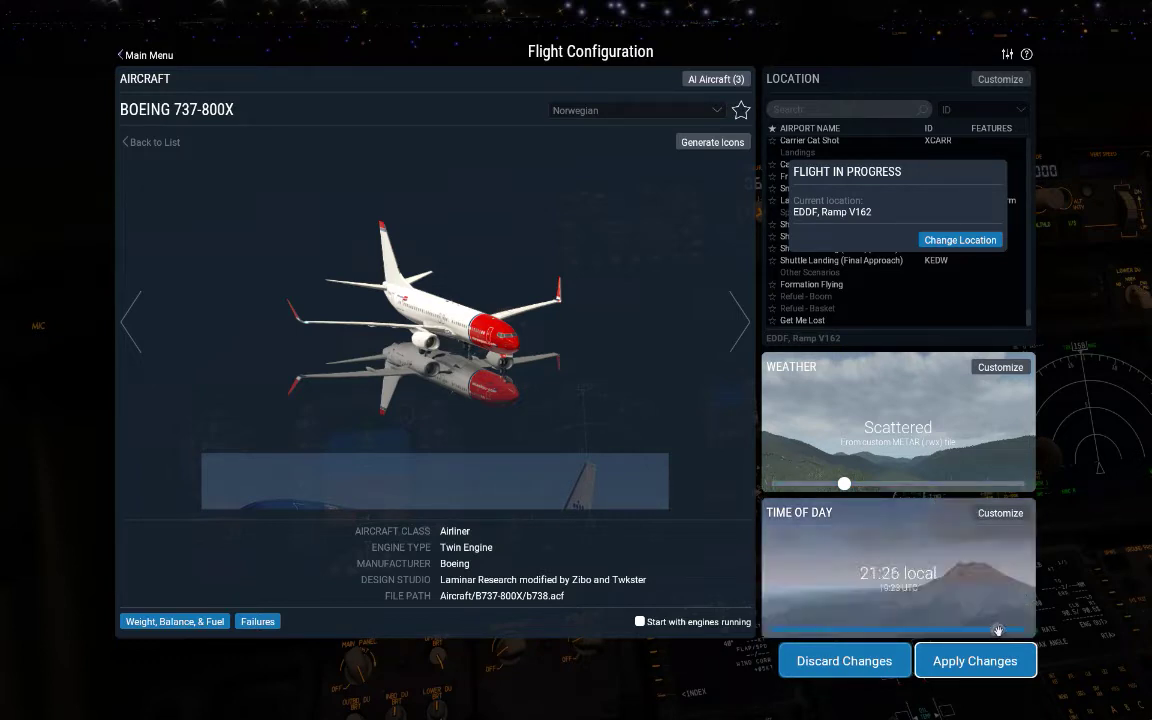
pyautogui.moveTo(998, 631); pyautogui.dragTo(992, 631)
pyautogui.click(995, 513)
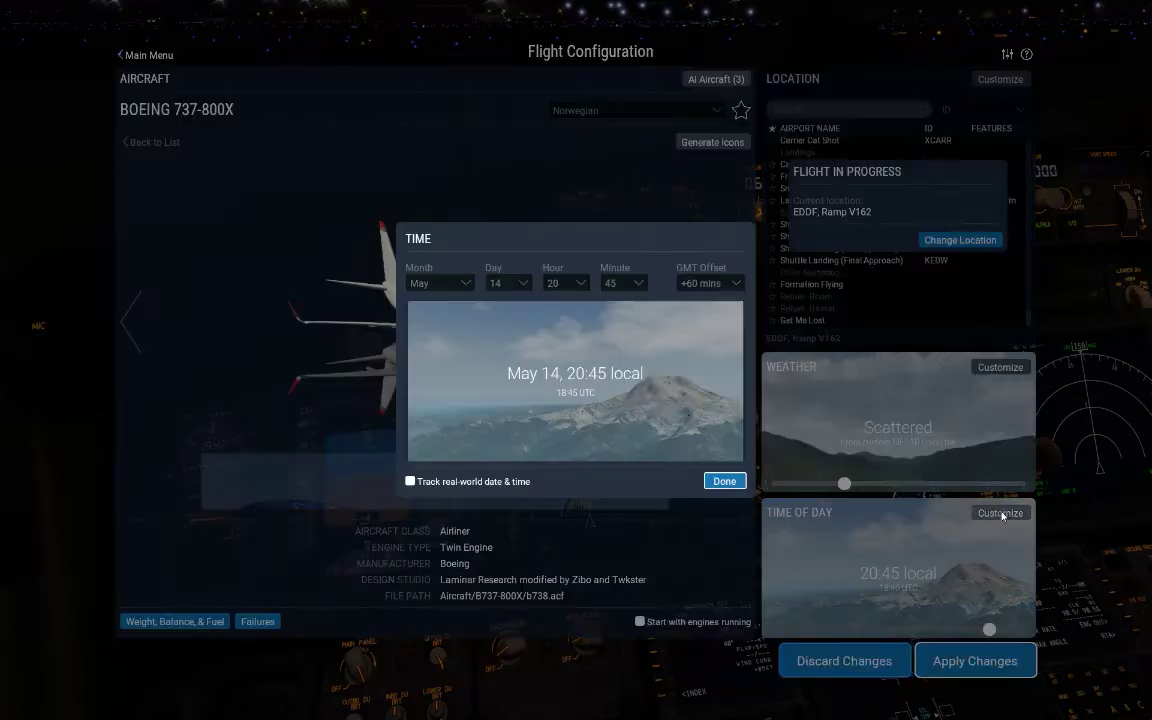
pyautogui.click(624, 286)
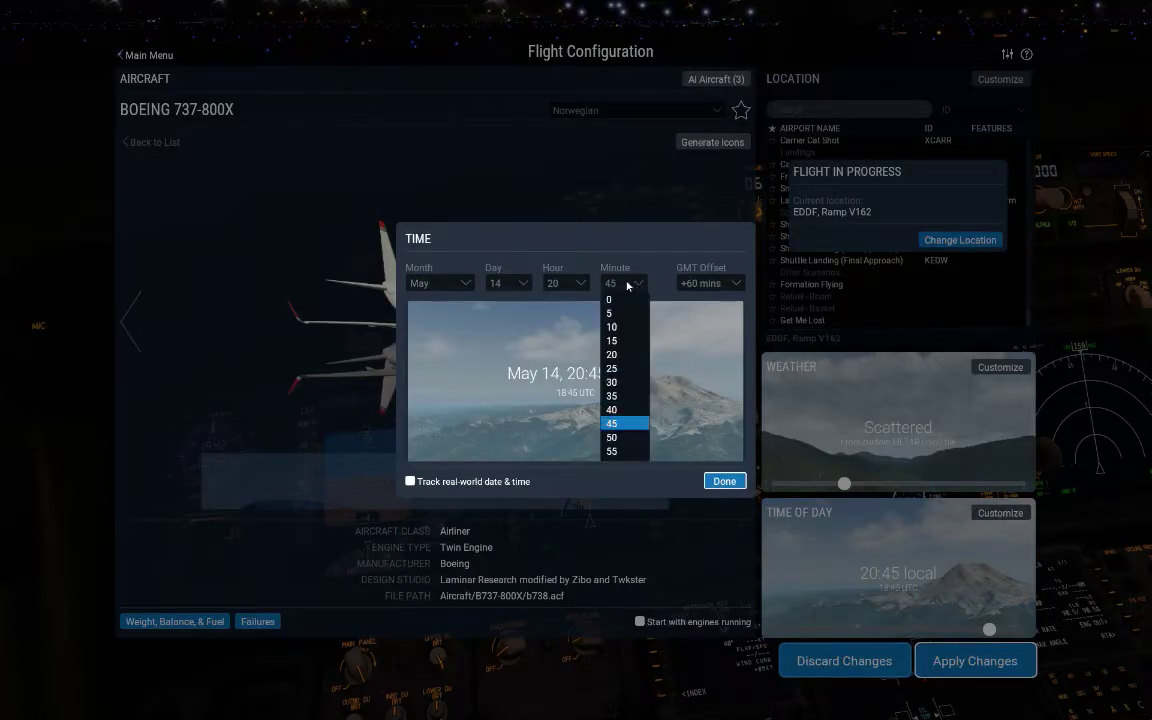
pyautogui.click(627, 286)
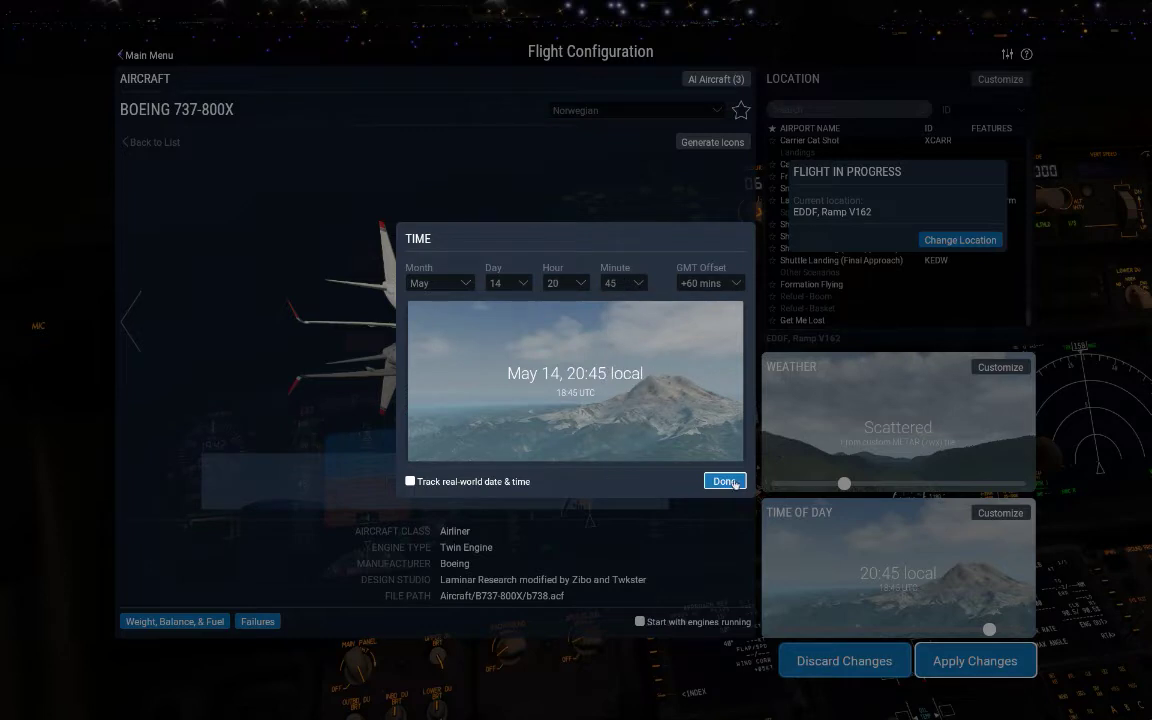
pyautogui.click(725, 481)
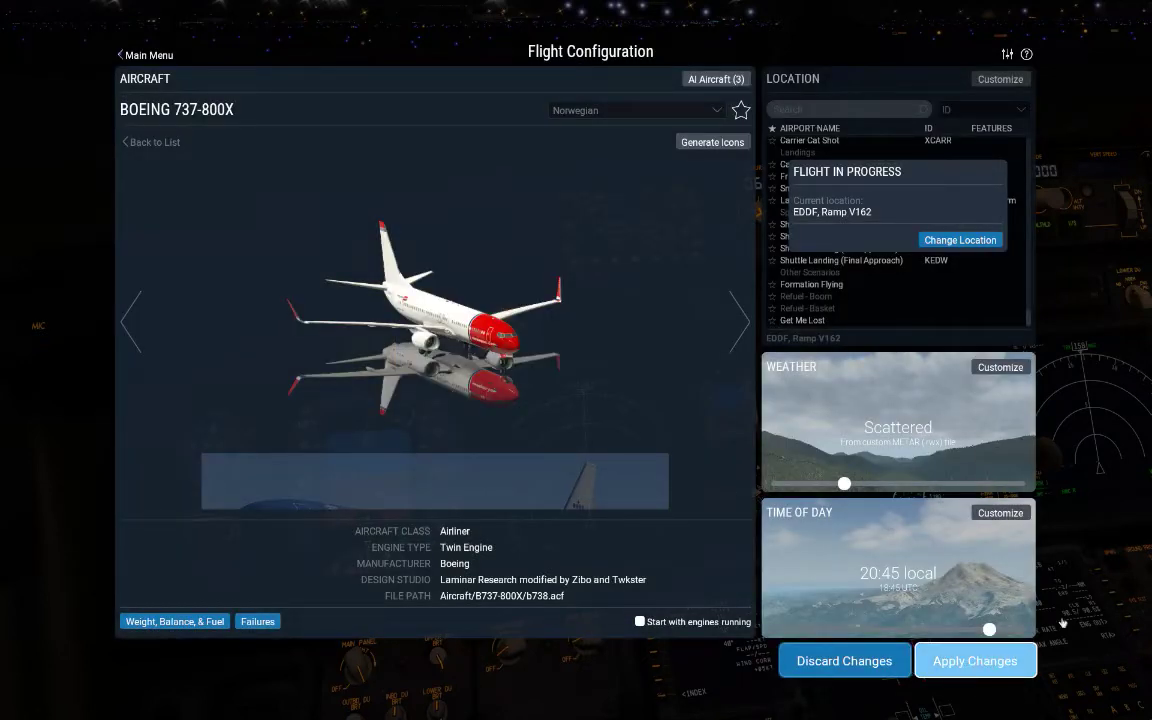
# Apply the flight configuration changes, then view the aircraft from outside and the overhead panel in the cockpit
pyautogui.click(990, 651)
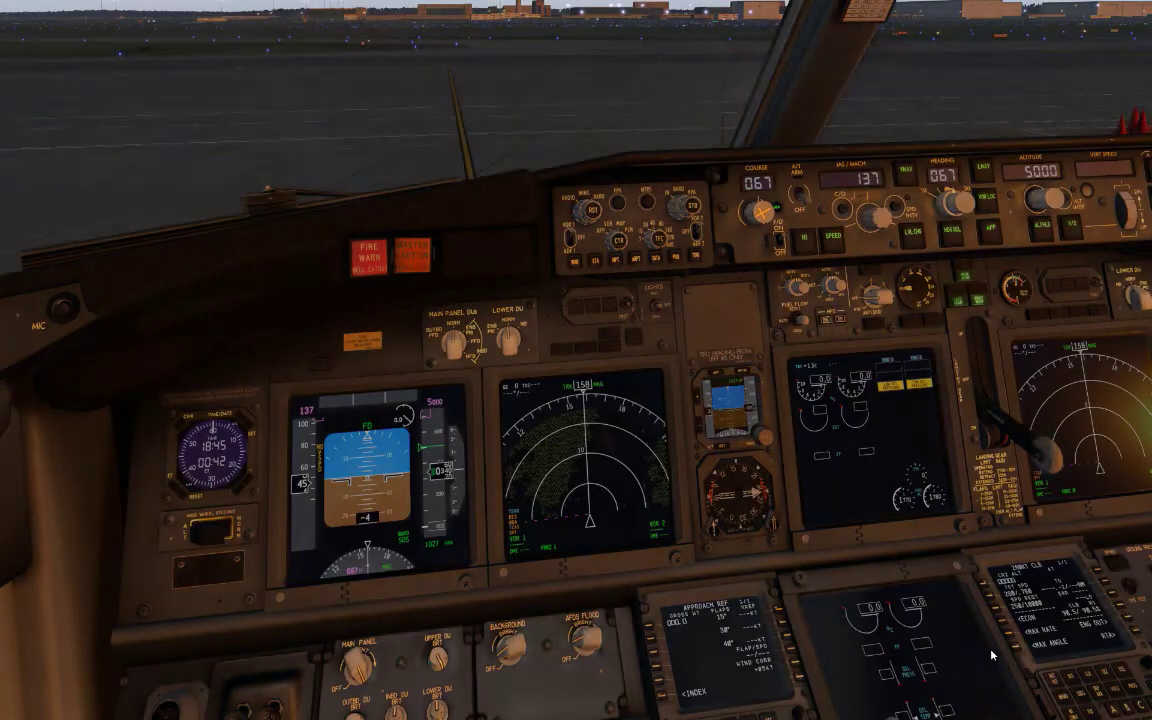
pyautogui.hotkey('shift', '4')
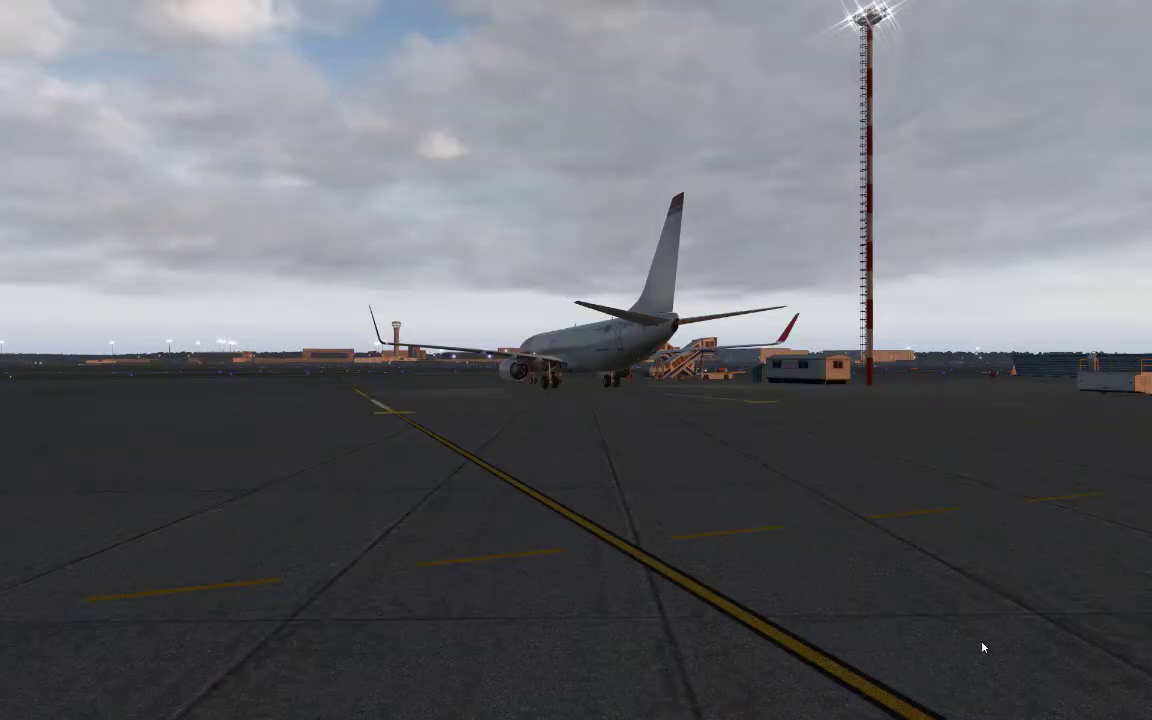
pyautogui.hotkey('shift', '9')
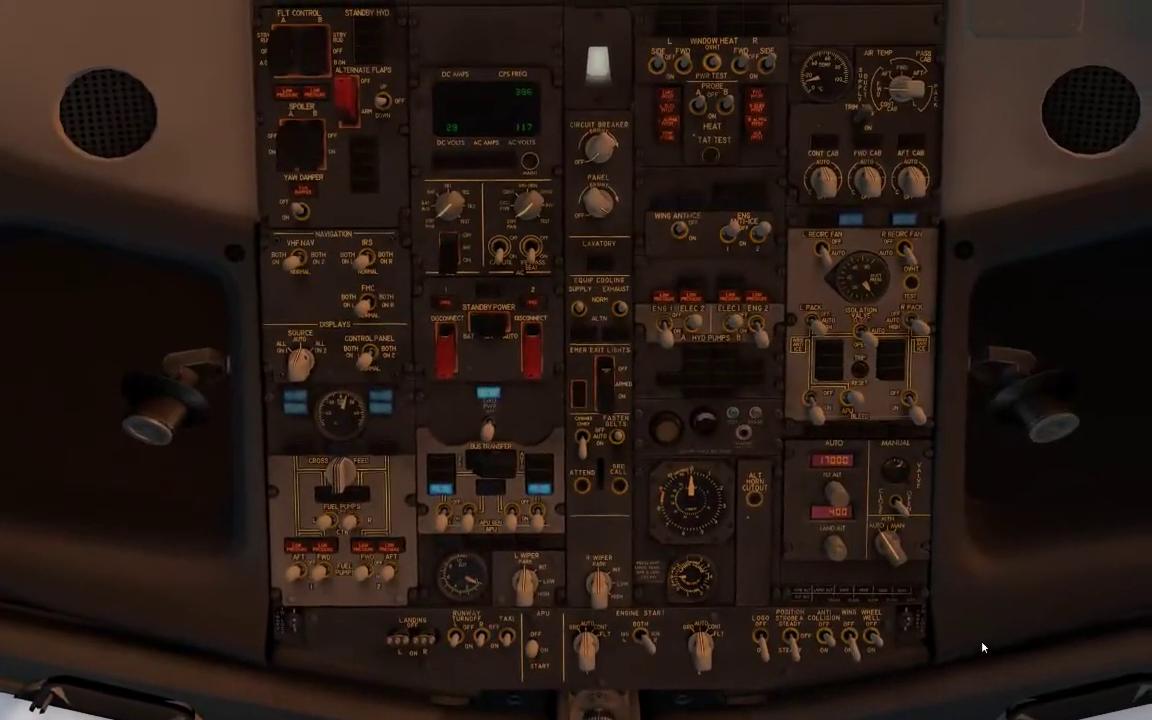
pyautogui.hotkey('shift', '4')
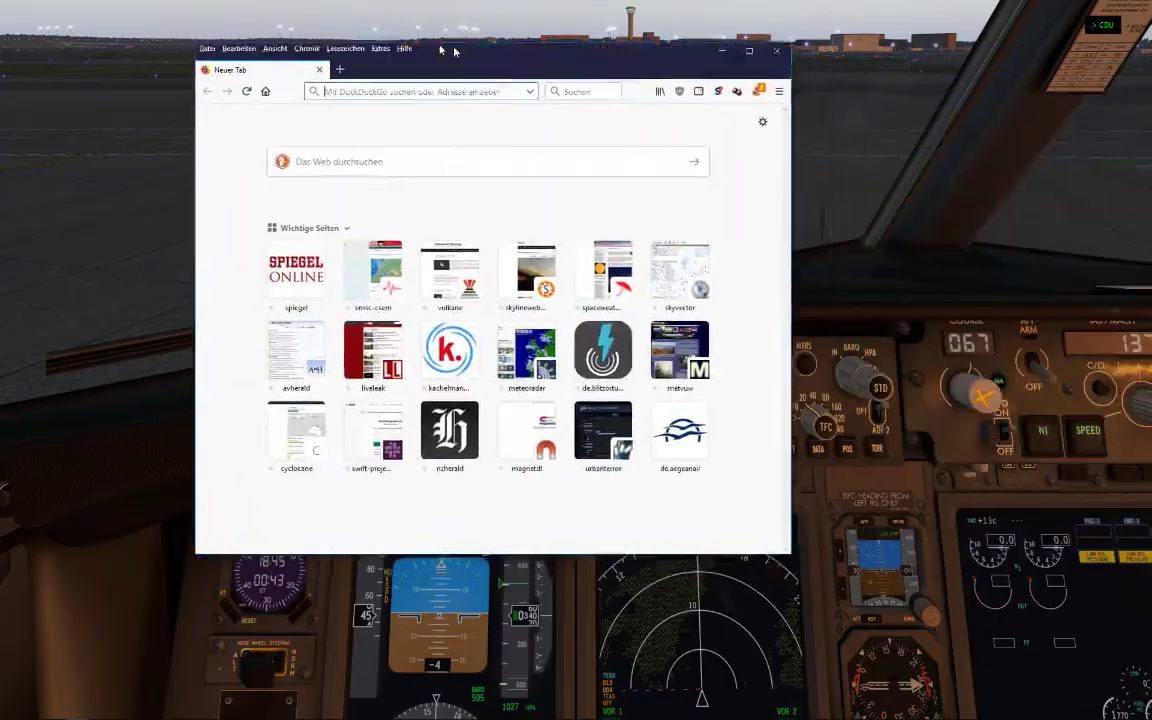
# Switch to Firefox and bring up the VATSIM flight plan prefile form in a maximised window
pyautogui.moveTo(406, 40); pyautogui.dragTo(384, 36)
pyautogui.doubleClick(384, 36)
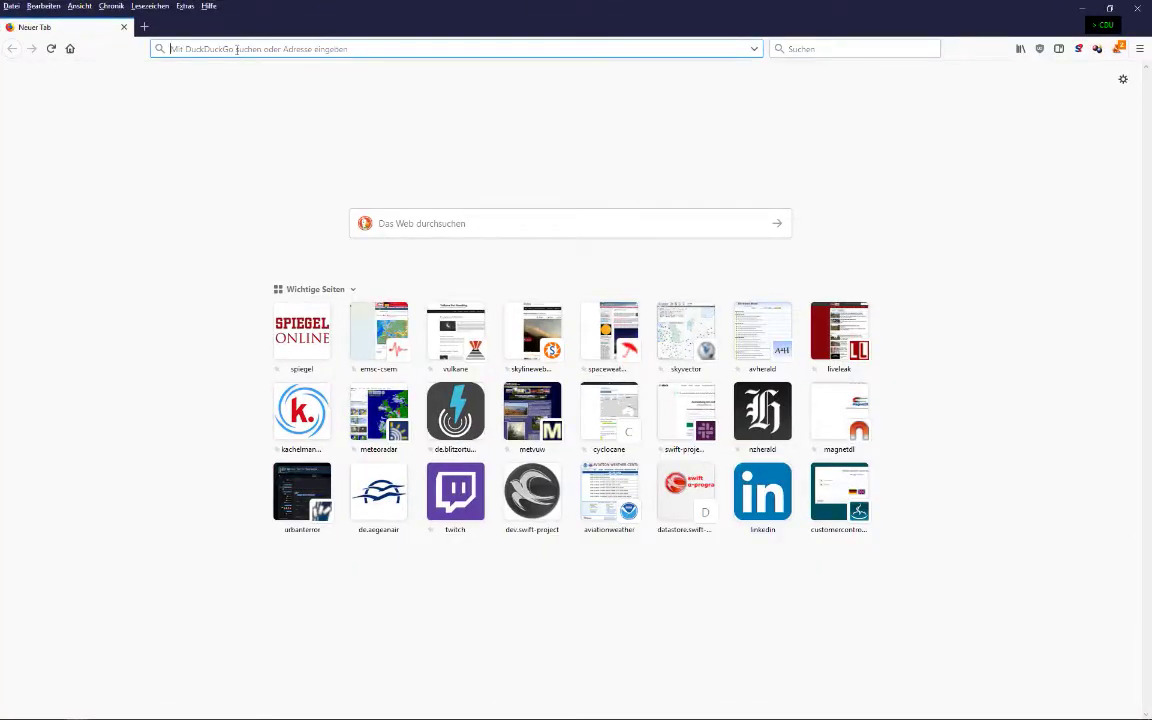
pyautogui.write('ht')
pyautogui.moveTo(246, 7); pyautogui.dragTo(1151, 20)
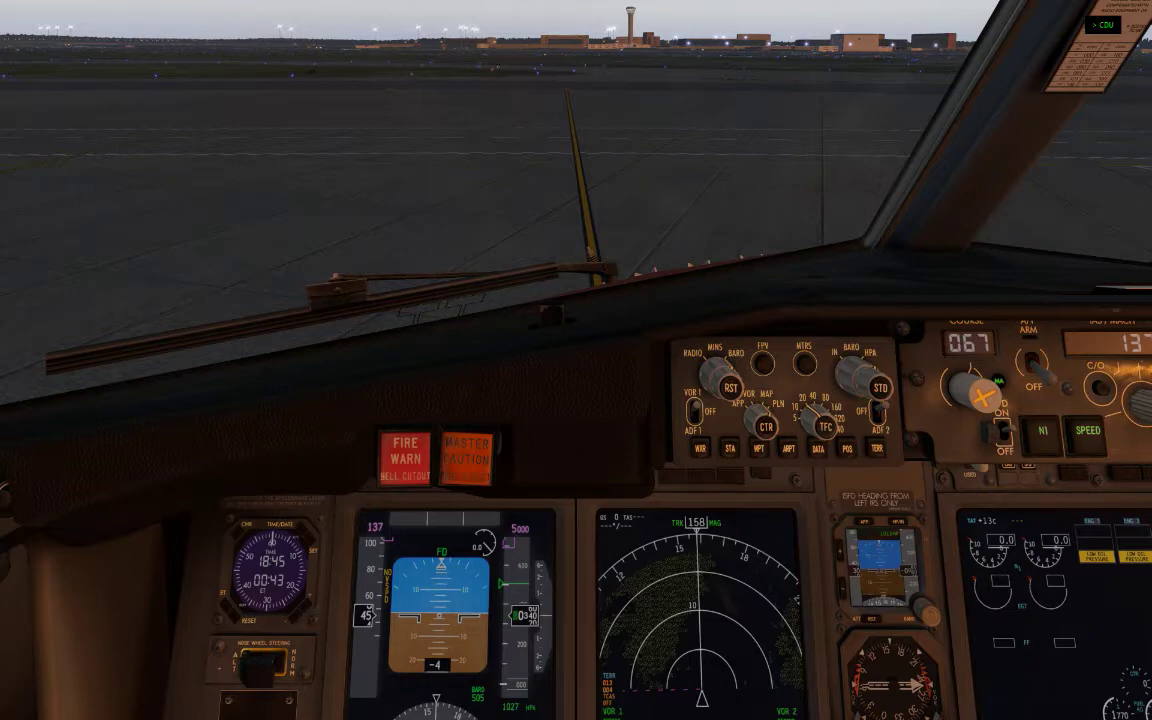
pyautogui.moveTo(1151, 62); pyautogui.dragTo(545, 20)
pyautogui.doubleClick(545, 20)
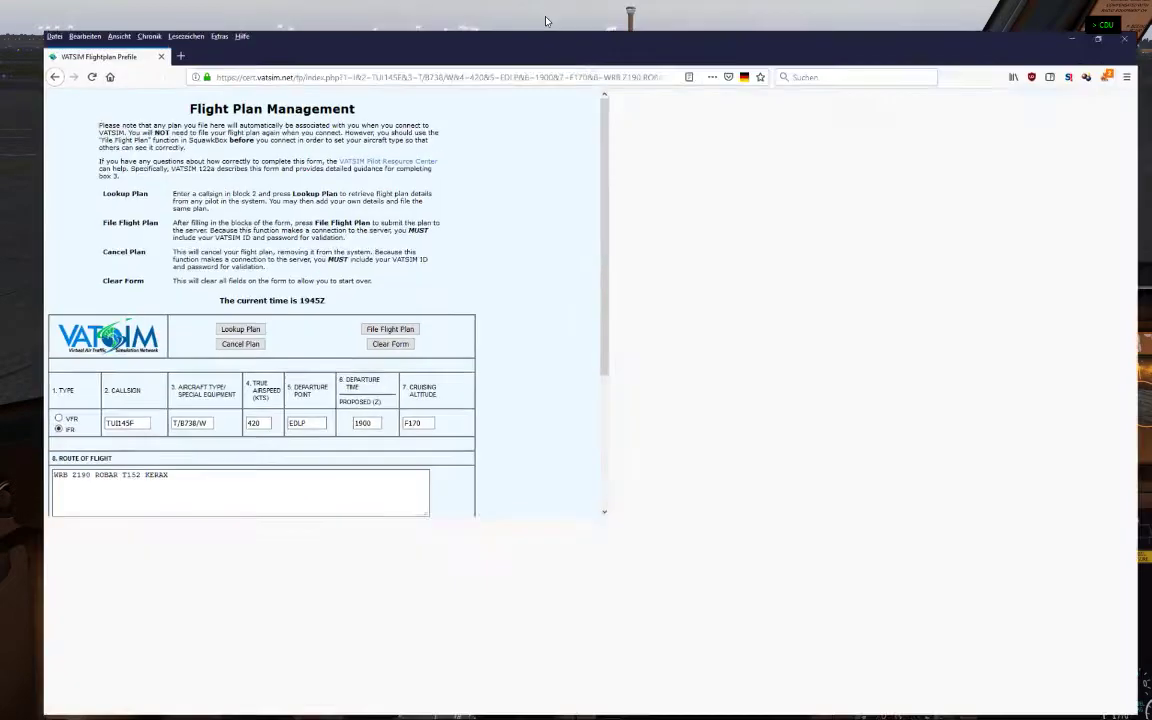
# Change the callsign to TUI145G and the aircraft type and equipment to B738/L in the VATSIM form
pyautogui.click(137, 413)
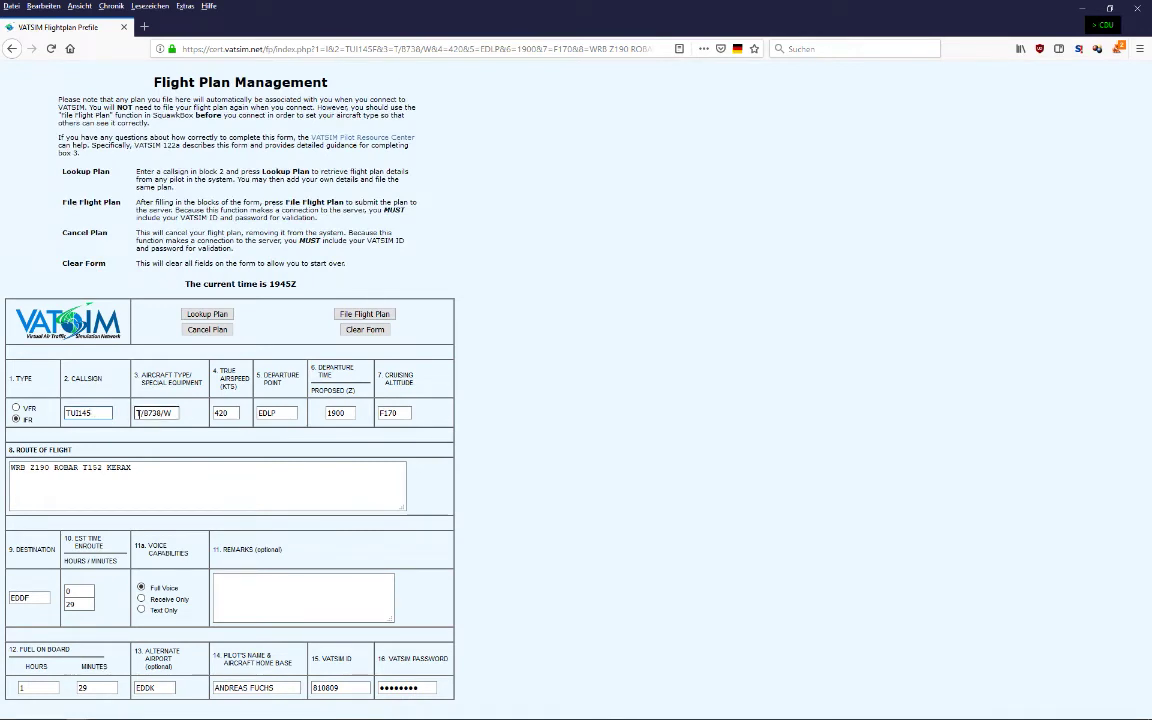
pyautogui.write('G')
pyautogui.press('Tab')
pyautogui.click(138, 413)
pyautogui.press('Delete')
pyautogui.press('Delete')
pyautogui.press('Tab')
pyautogui.click(138, 413)
pyautogui.hotkey('shift', 'Tab')
pyautogui.press('Right')
pyautogui.press('BackSpace')
pyautogui.write('L')
pyautogui.press('Tab')
# Set true airspeed to 460 kts, departure point to EDDF, departure time to 2000 and cruising altitude to F340
pyautogui.write('465')
pyautogui.press('BackSpace')
pyautogui.write('0')
pyautogui.press('Tab')
pyautogui.write('EDDF')
pyautogui.press('Tab')
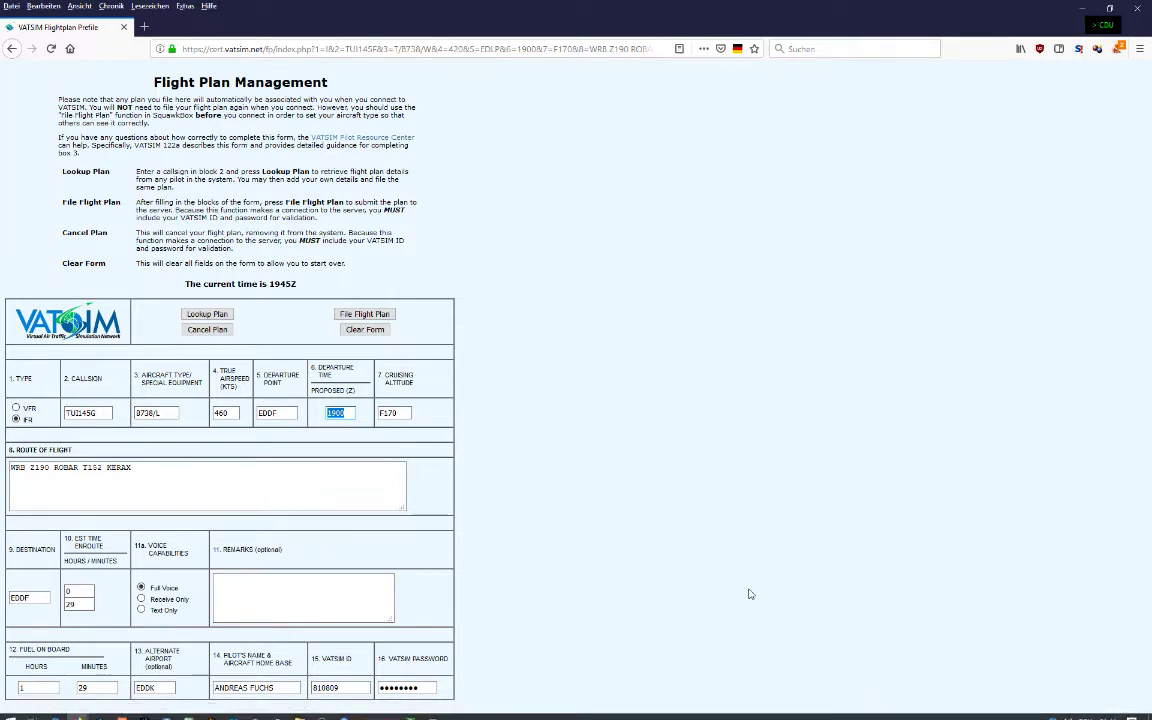
pyautogui.write('20000')
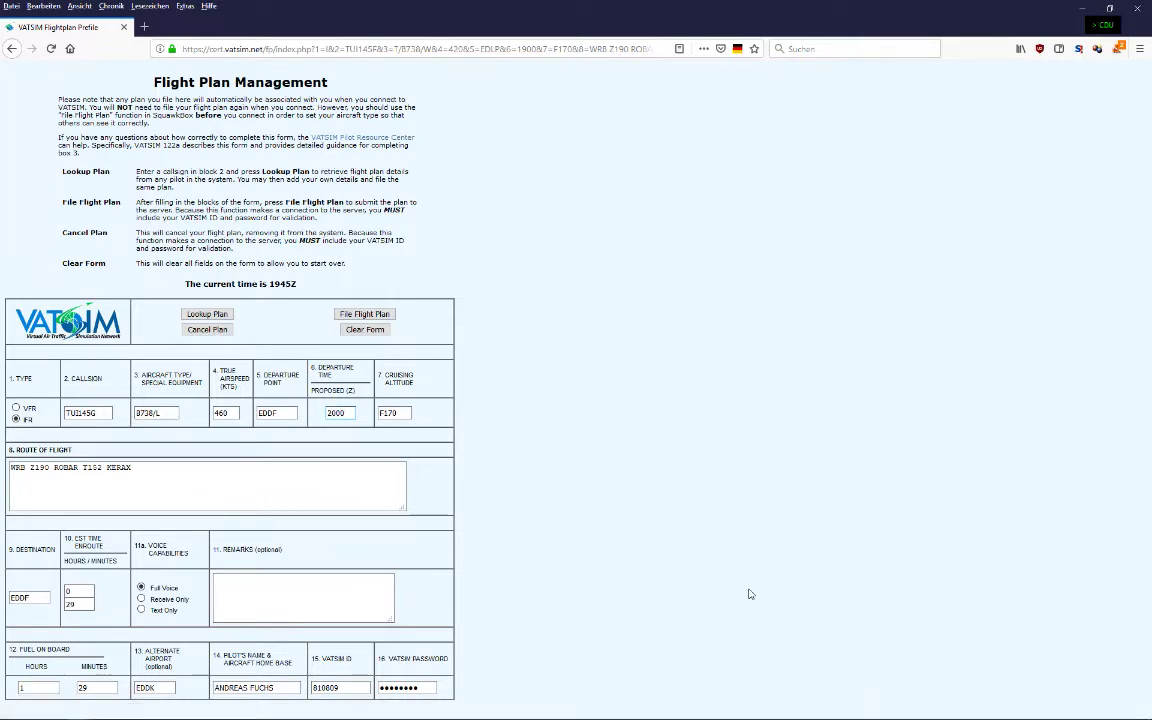
pyautogui.press('Tab')
pyautogui.write('F340')
pyautogui.press('Tab')
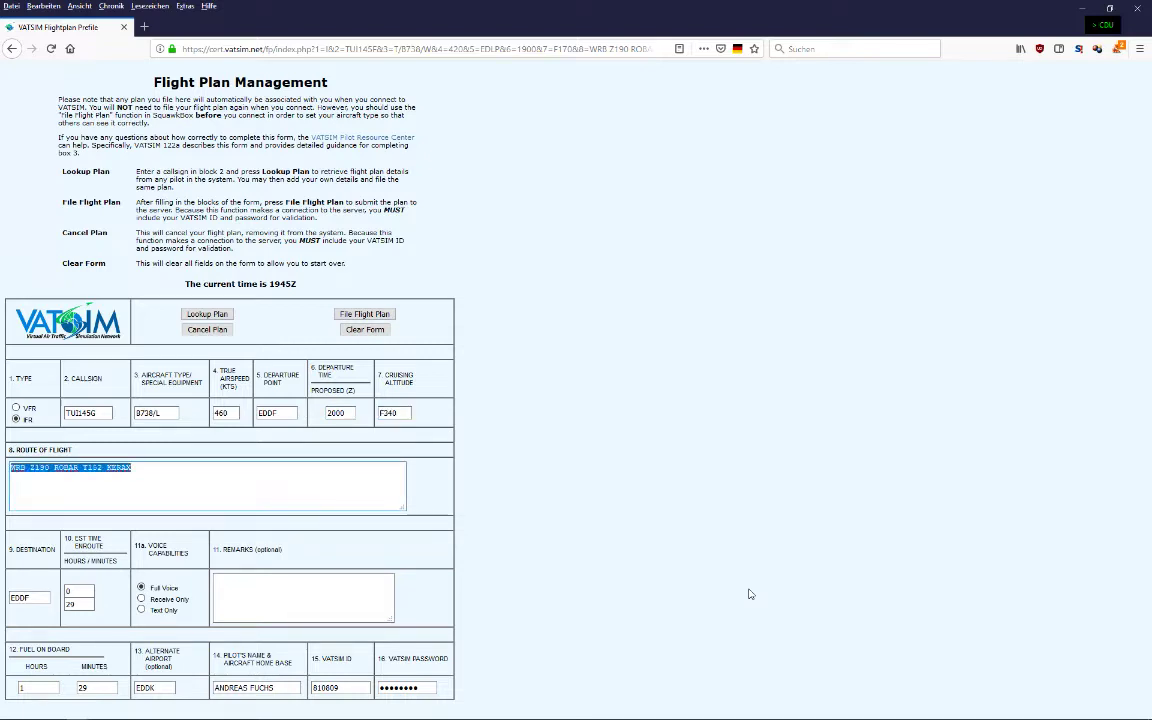
# Fill in the route SOBRA Y180 BITBU Y181 MAKIK UY181 DEMUL UM624 BUB UL608 DENUT UL610 RAPIX L610 TEBRA and 58 enroute minutes
pyautogui.write('SOBRA Y180 BITBU Y181 MAKIK UY181 DEMUL UM624 BUB UL608 DENUT UL610 RAPIX L610 TEBRA')
pyautogui.press('Tab')
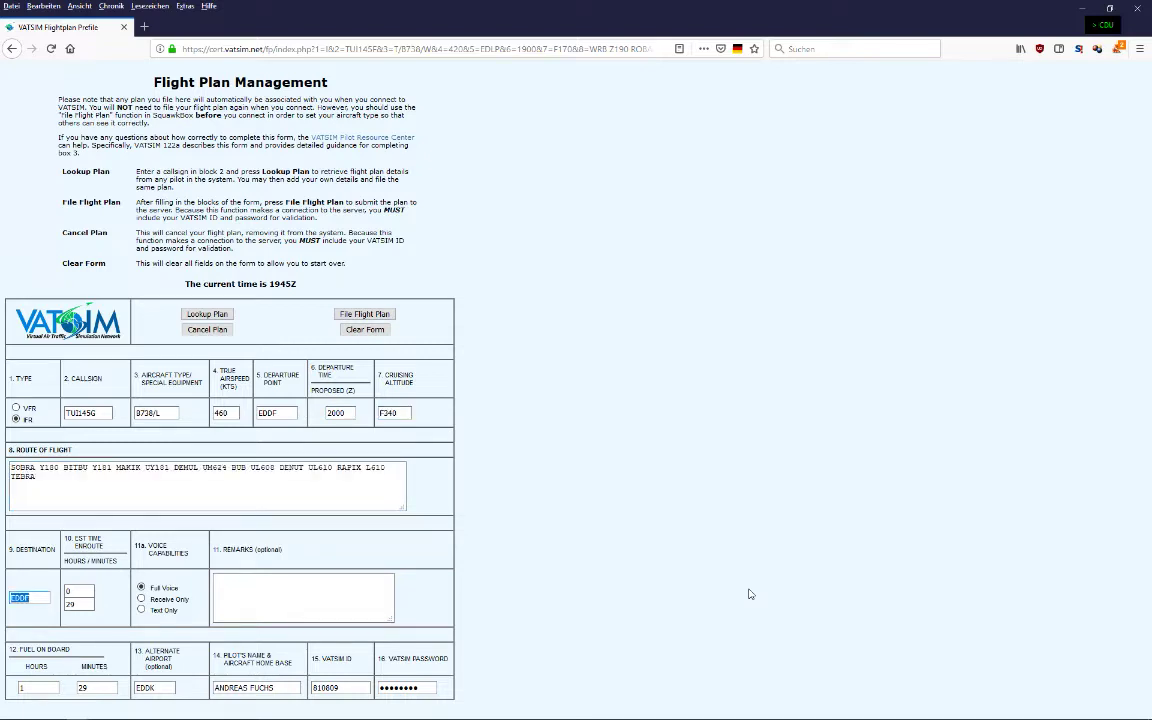
pyautogui.press('Tab')
pyautogui.press('Tab')
pyautogui.write('58')
# Switch to FS Global Real Weather and load EDDF-EGKK.PLN into its flight planner
pyautogui.moveTo(285, 708)
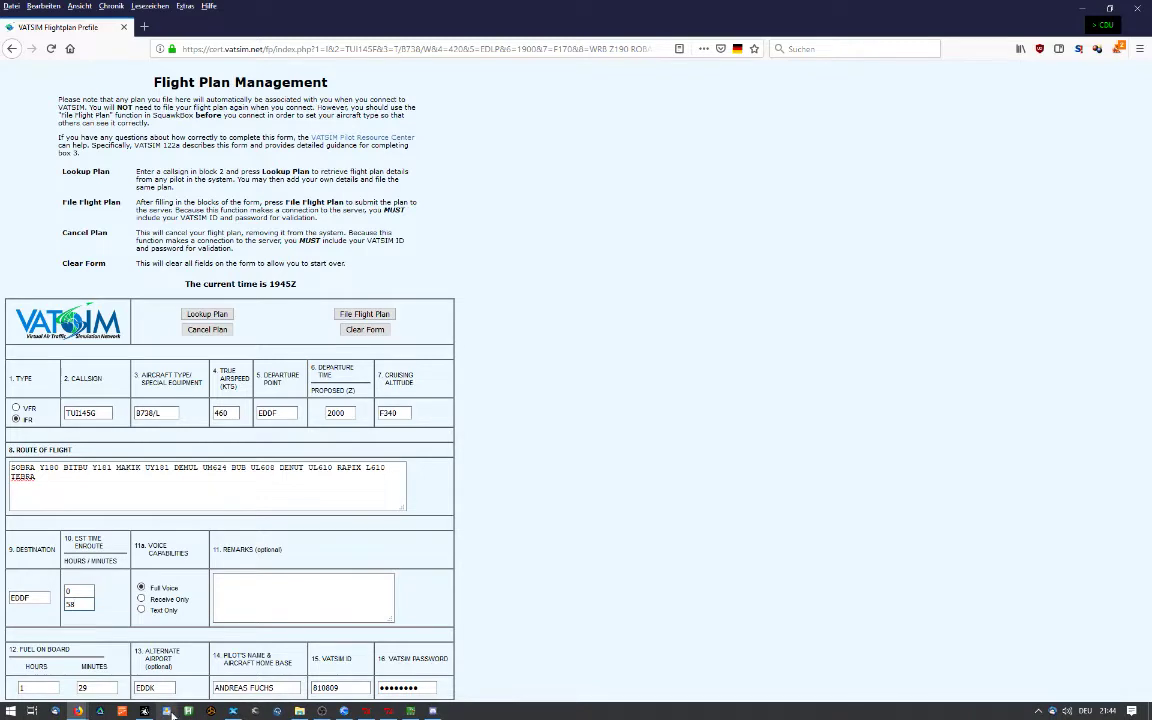
pyautogui.click(1038, 711)
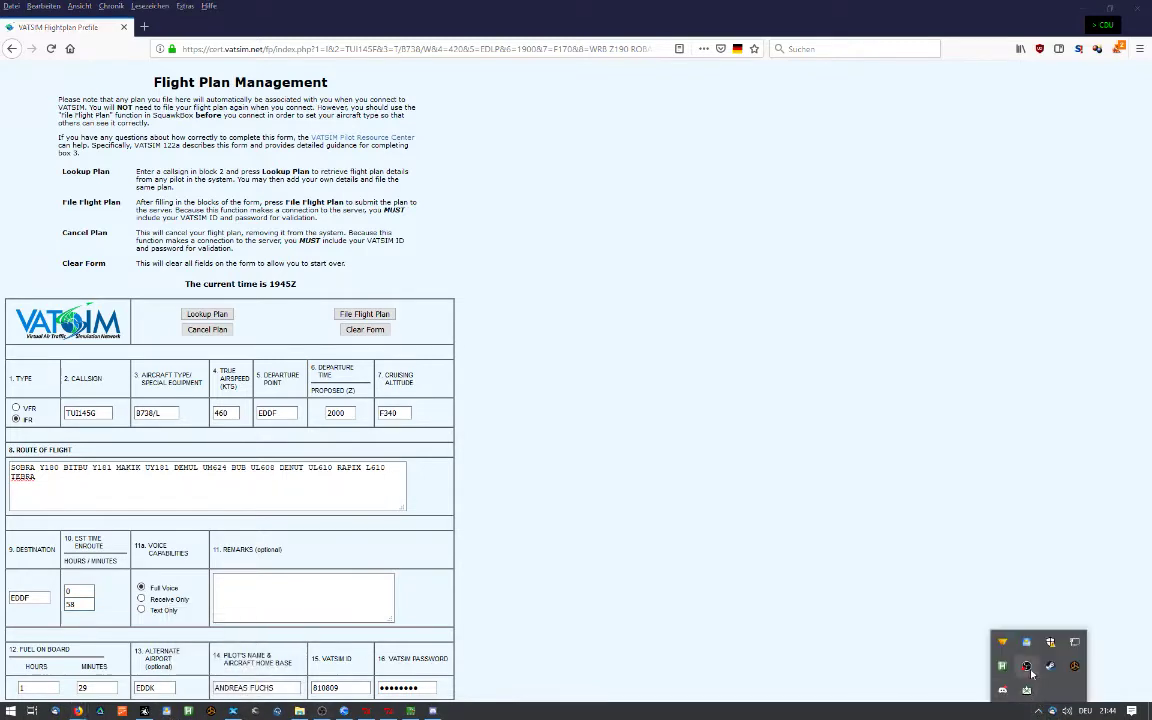
pyautogui.click(1028, 667)
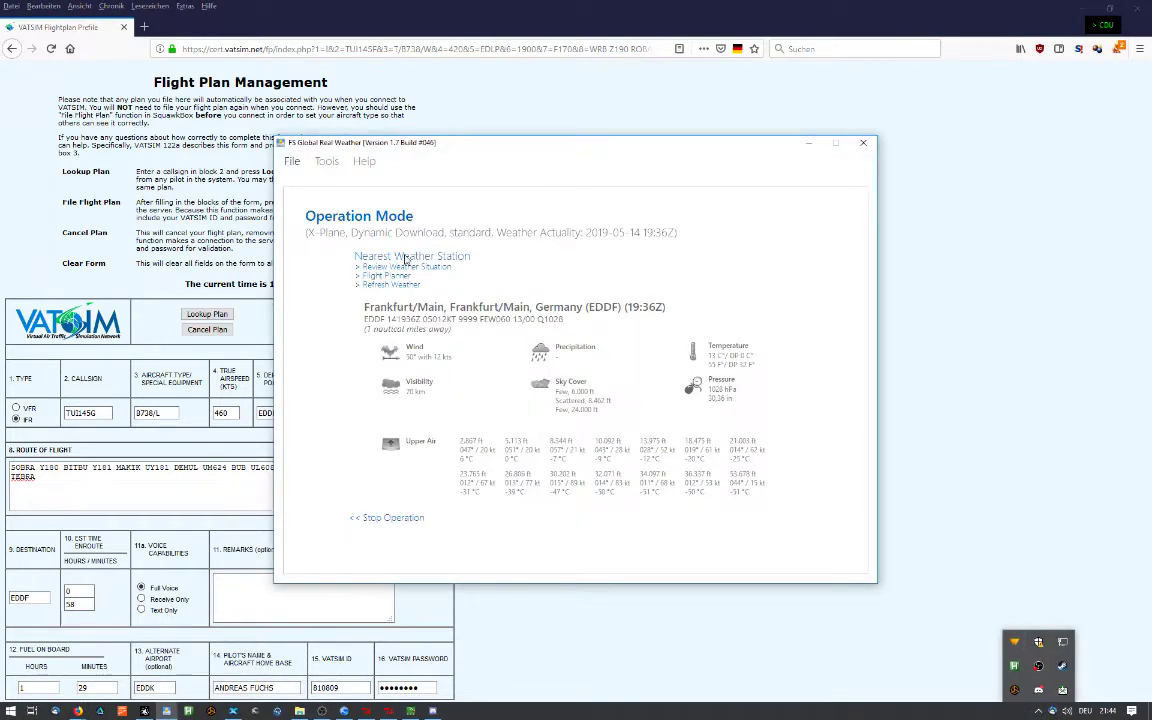
pyautogui.click(358, 274)
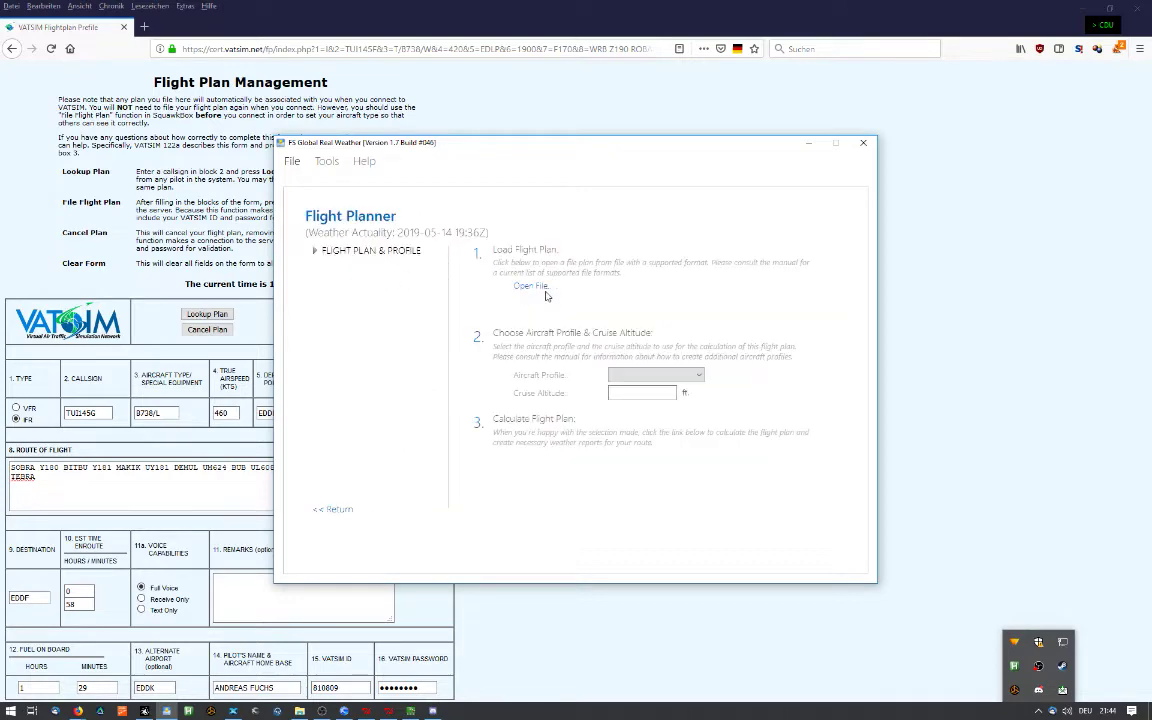
pyautogui.click(530, 287)
pyautogui.click(512, 310)
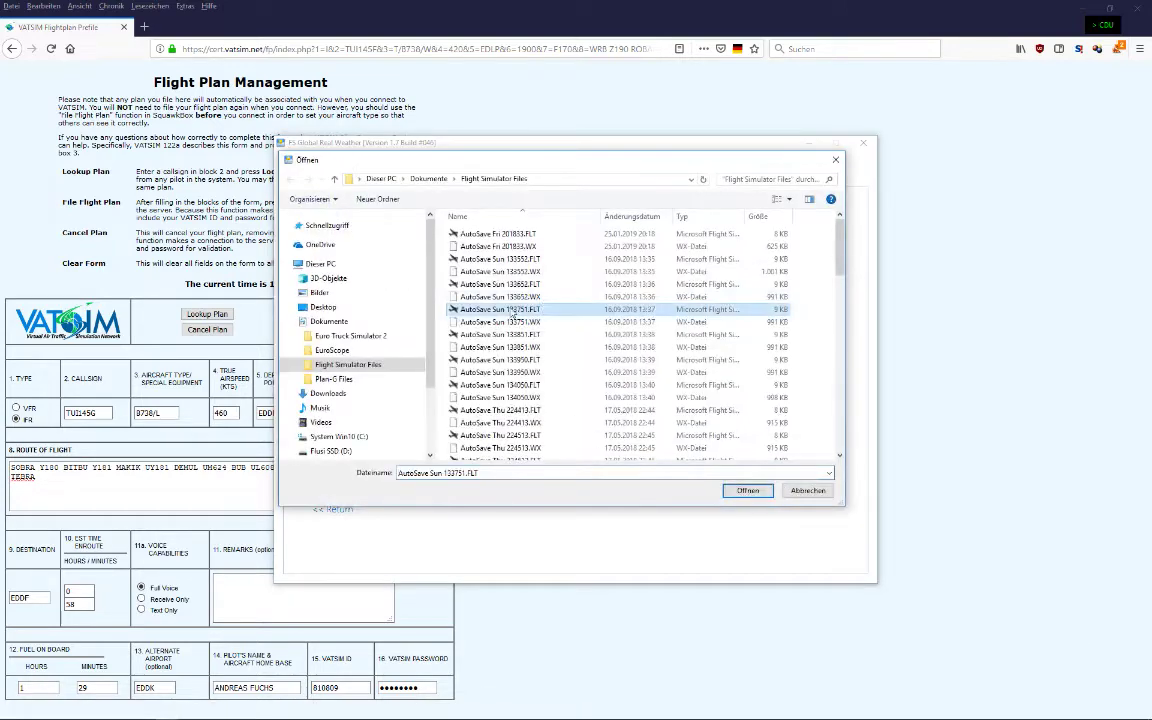
pyautogui.press('e')
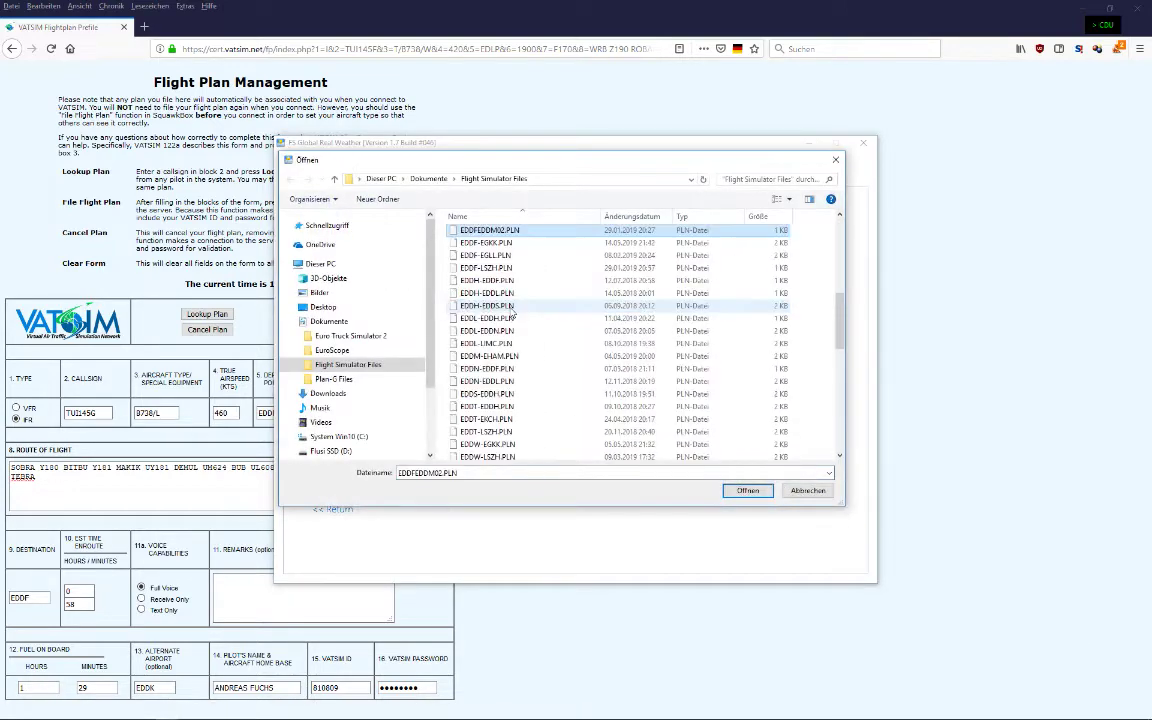
pyautogui.doubleClick(505, 244)
# Calculate the flight plan with the Boeing 737-800 profile at 34,000 ft and check the waypoint winds and headwind component
pyautogui.click(617, 375)
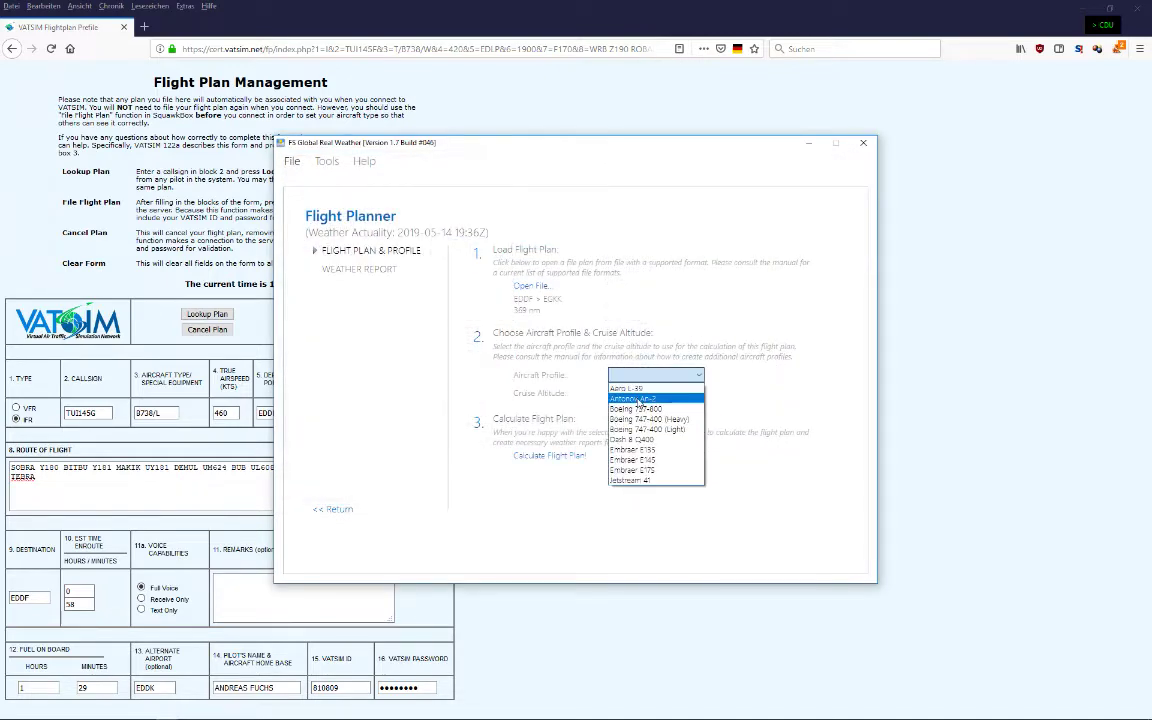
pyautogui.click(636, 408)
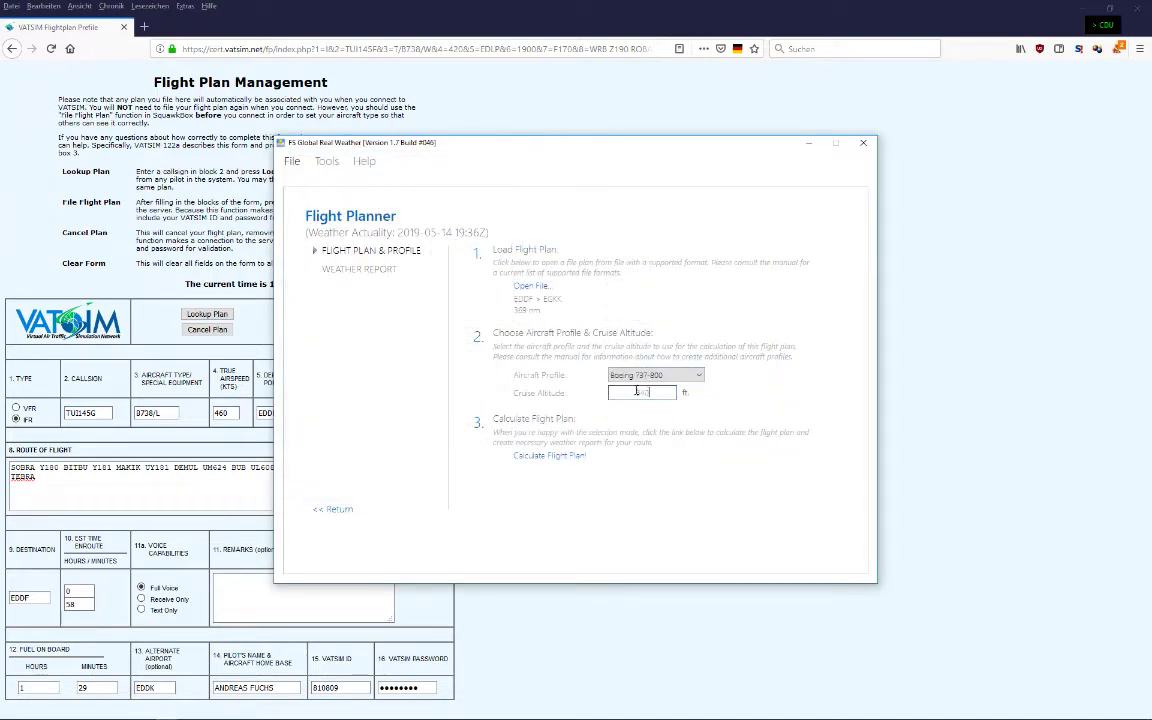
pyautogui.click(549, 455)
pyautogui.click(363, 291)
pyautogui.scroll(-5, 571, 390)
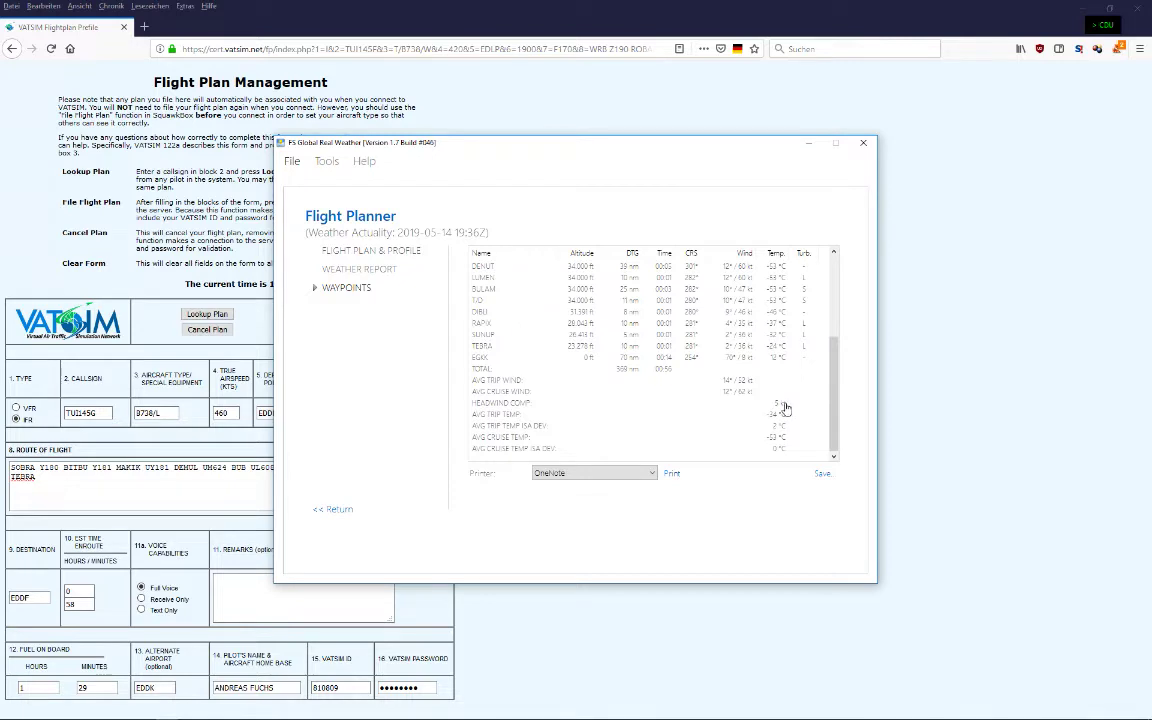
# Switch to FSBuild and select the TEBR1G arrival for EGKK and the SOBR1L departure for EDDF
pyautogui.click(131, 505)
pyautogui.hotkey('alt', 'Tab')
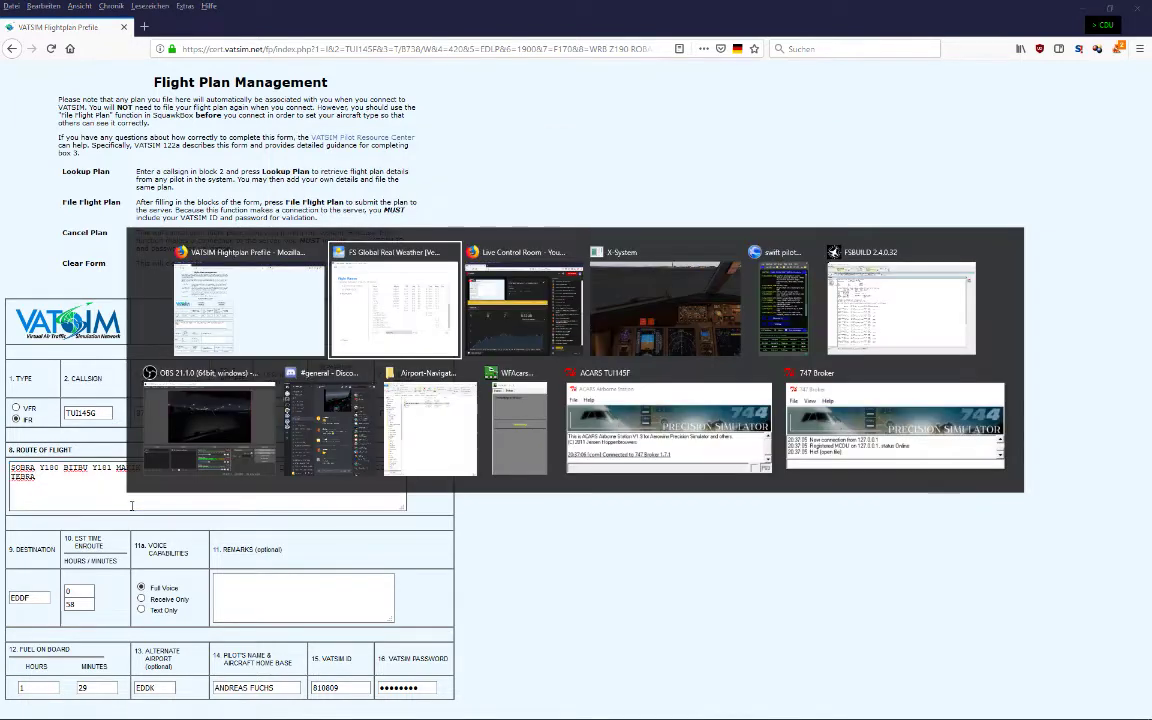
pyautogui.hotkey('alt', 'Tab')
pyautogui.hotkey('alt', 'Tab')
pyautogui.hotkey('alt', 'Tab')
pyautogui.hotkey('alt', 'Tab')
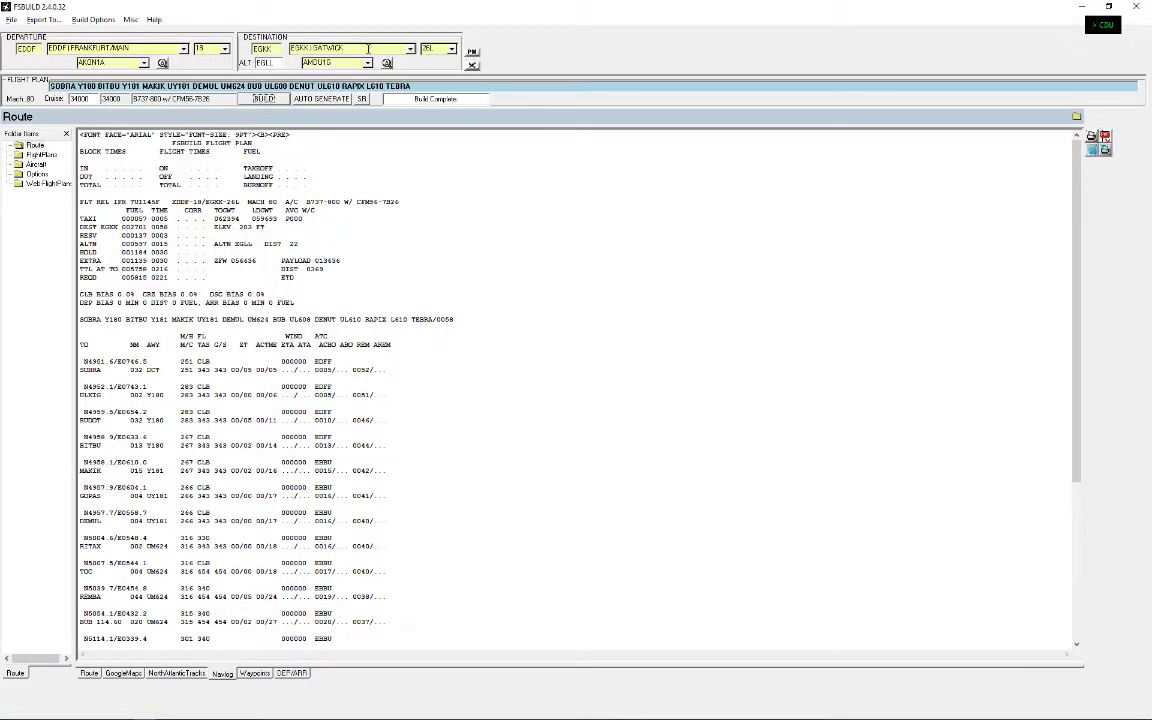
pyautogui.click(336, 62)
pyautogui.moveTo(371, 92); pyautogui.dragTo(374, 138)
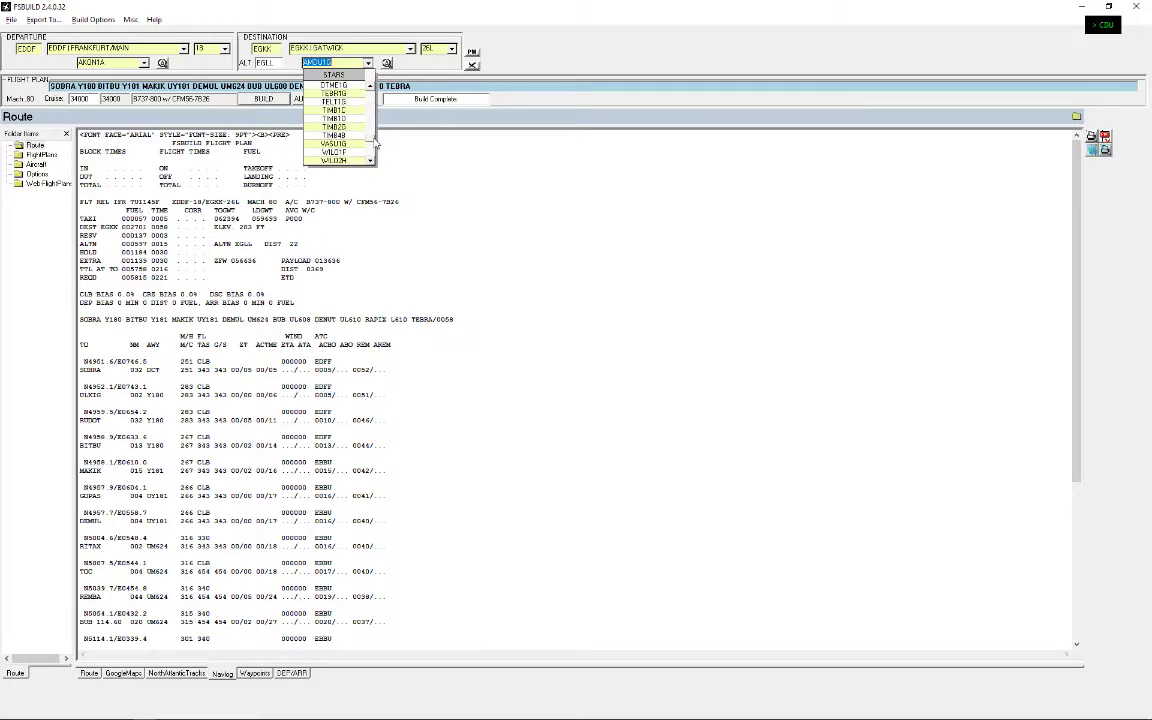
pyautogui.click(333, 93)
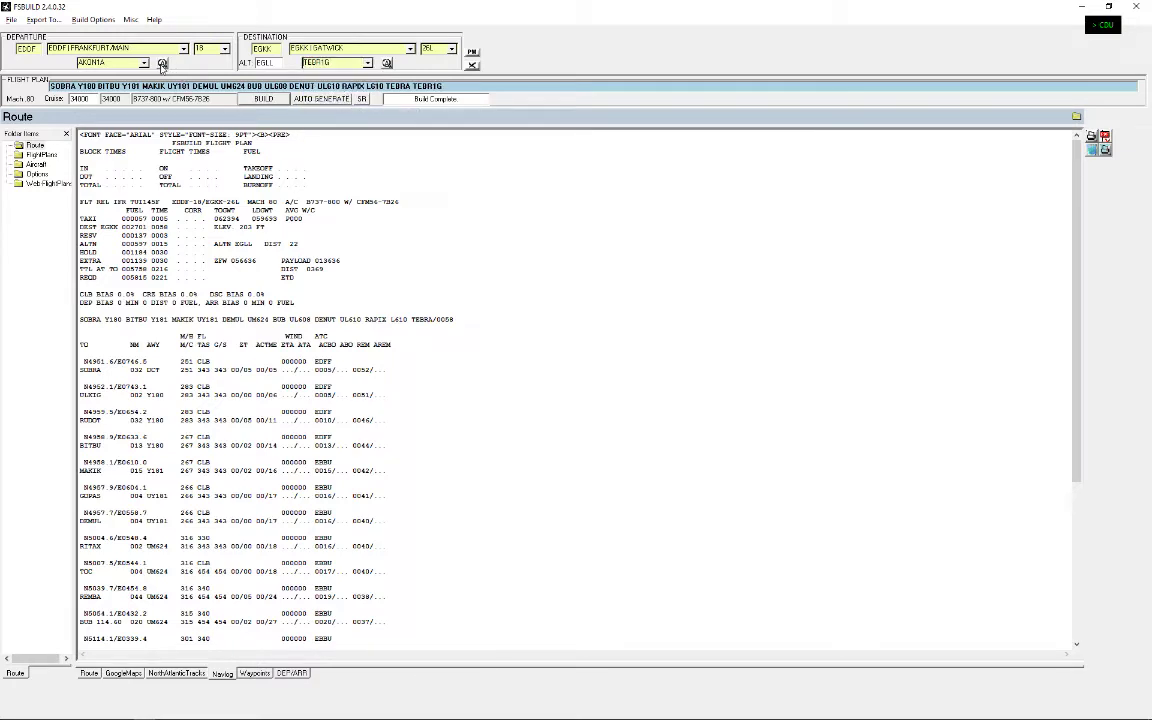
pyautogui.click(143, 62)
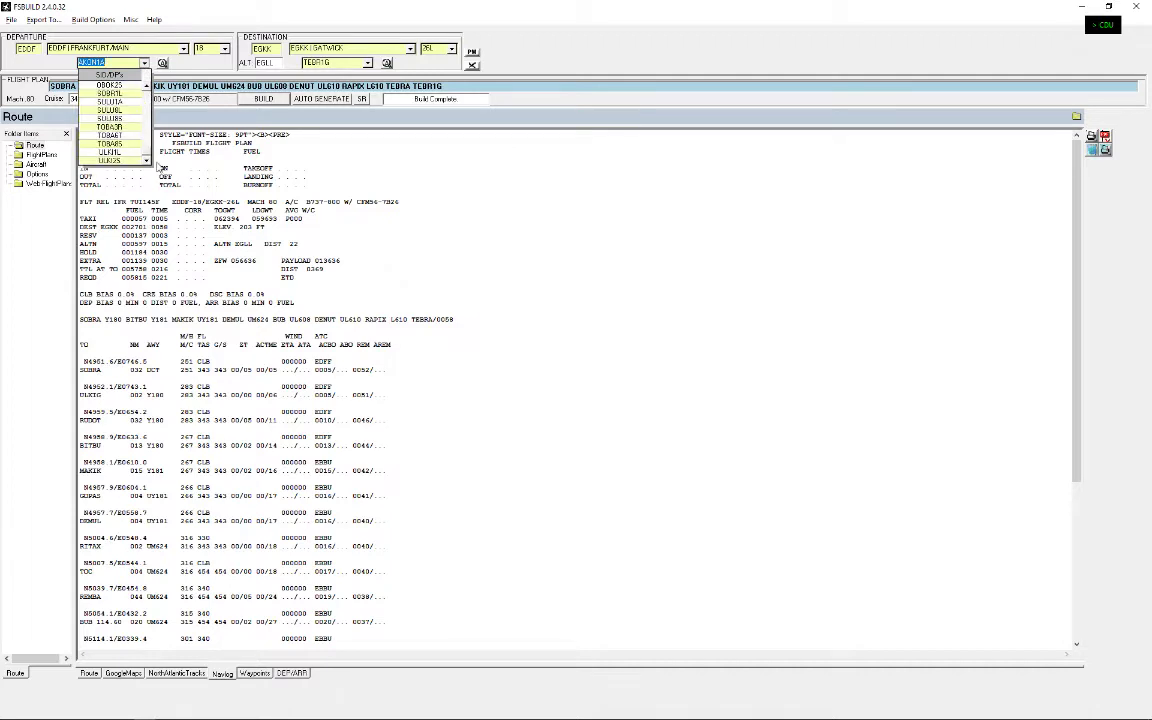
pyautogui.click(105, 86)
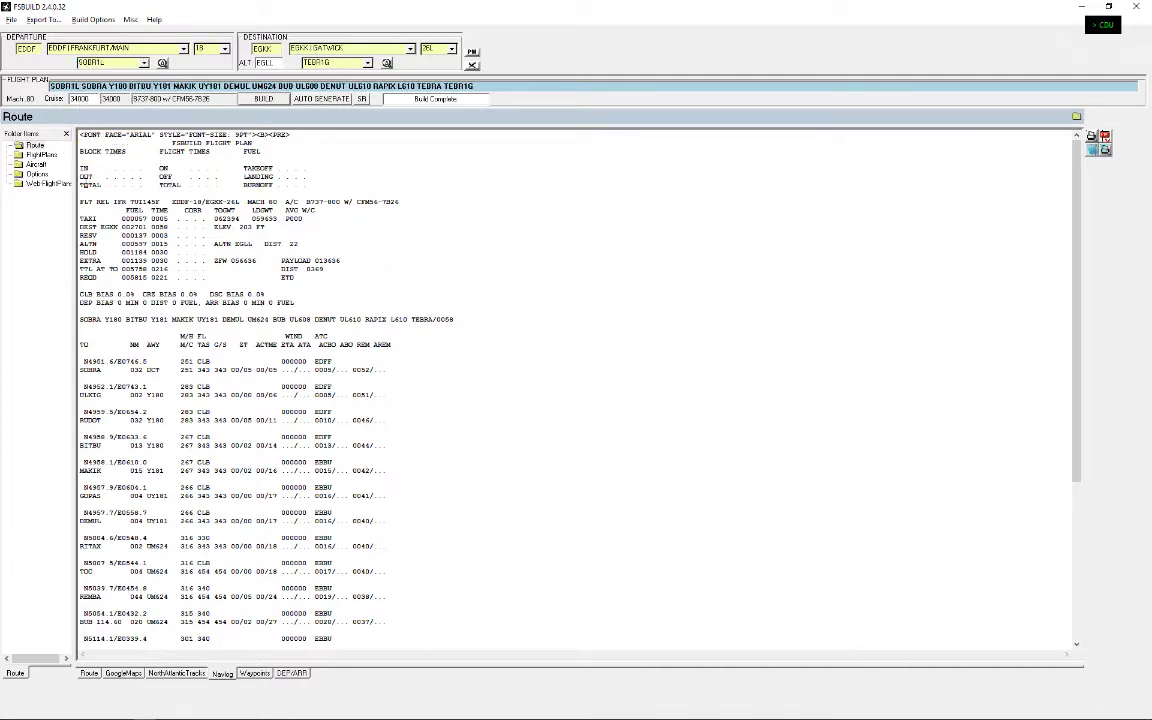
# Set the average route winds to -5 kts, rebuild the flight plan and check the flight time to EGKK
pyautogui.click(36, 164)
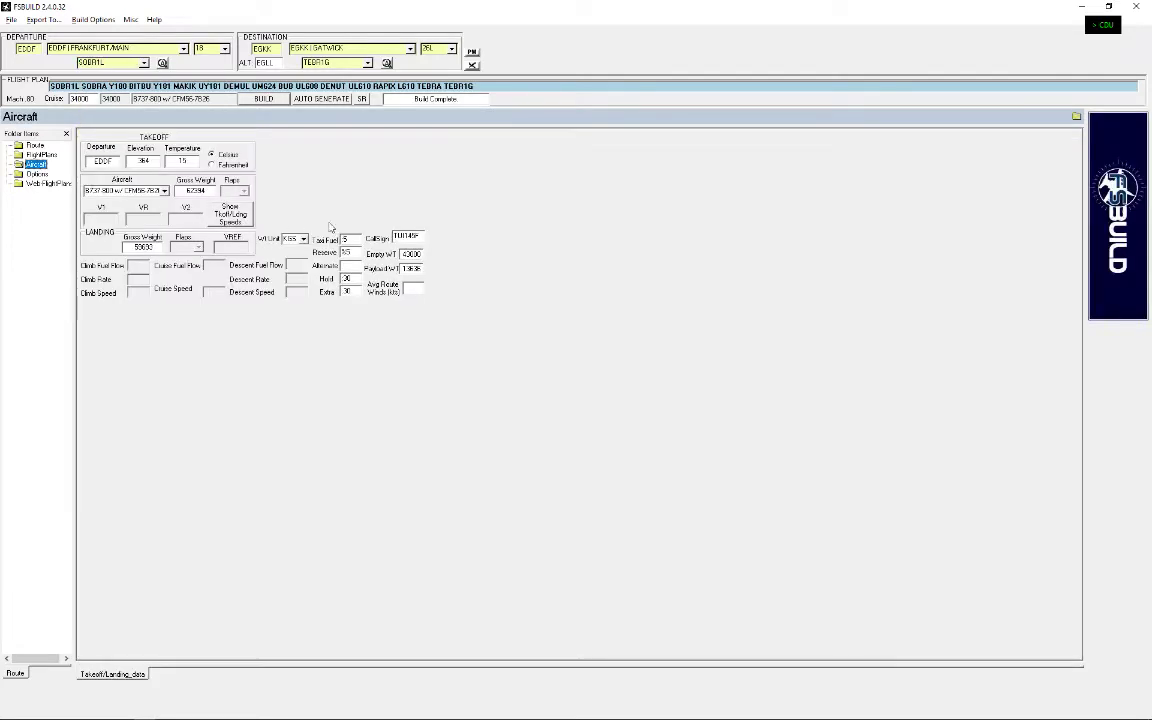
pyautogui.click(418, 288)
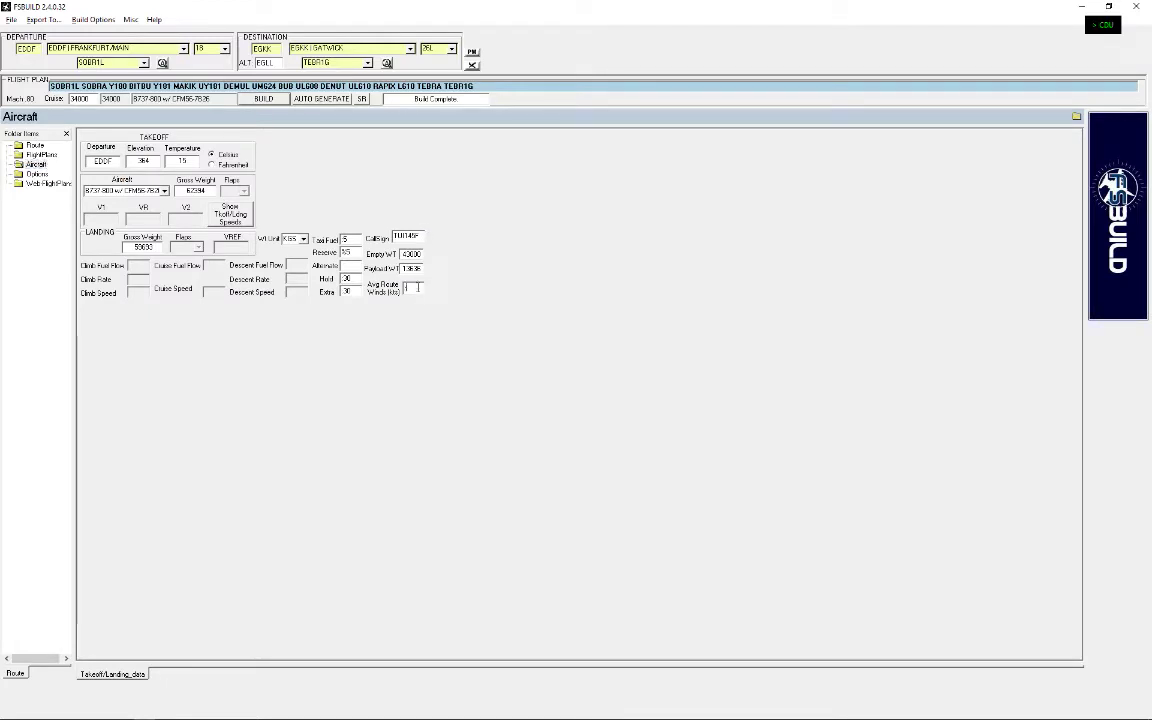
pyautogui.write('5')
pyautogui.click(30, 146)
pyautogui.click(263, 98)
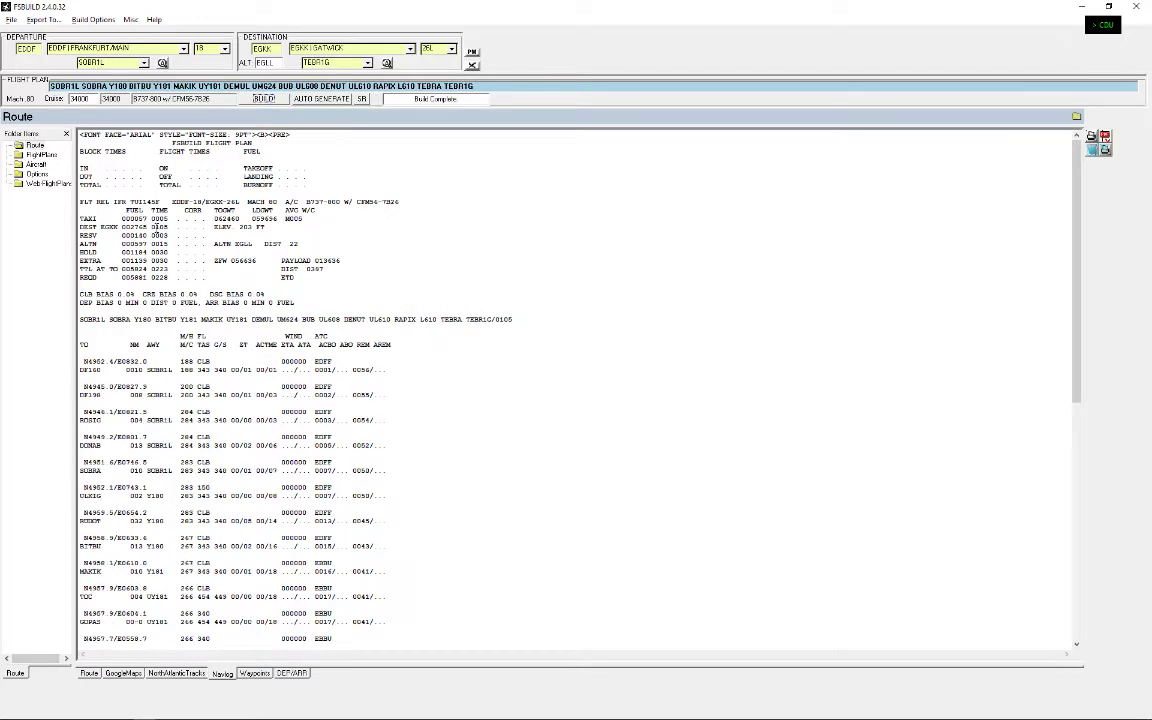
pyautogui.doubleClick(157, 228)
pyautogui.click(172, 228)
# Return to the VATSIM form and set the estimated time enroute to 1 hour 05 minutes
pyautogui.click(1081, 9)
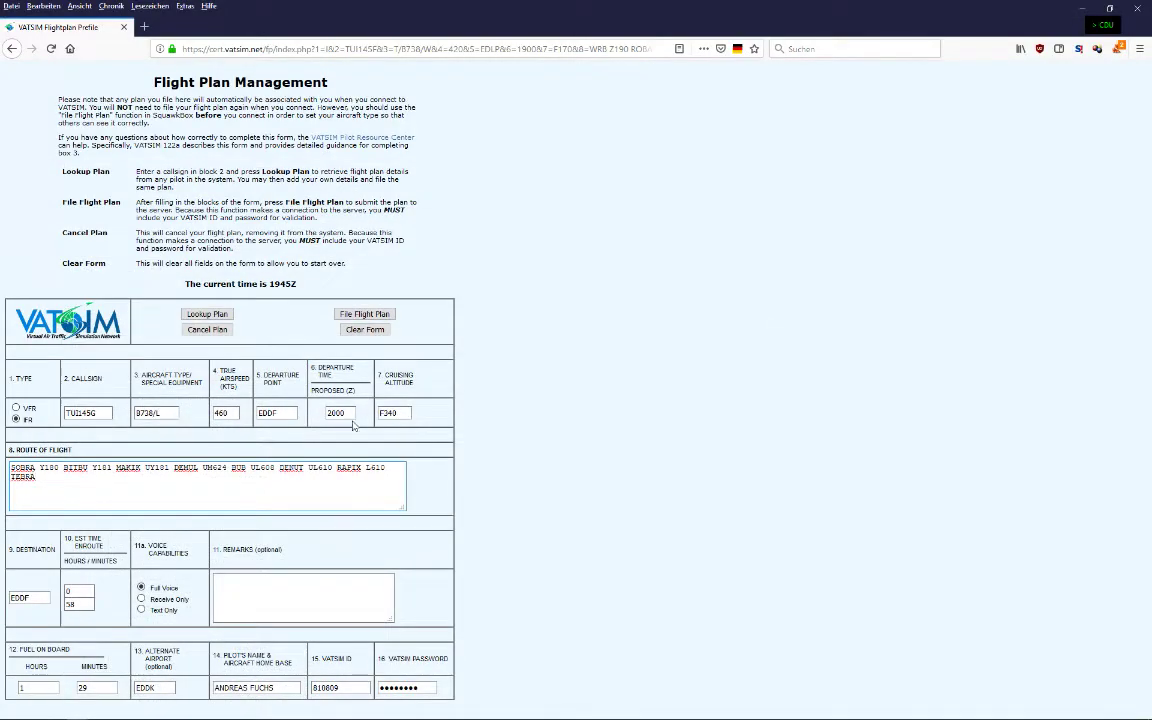
pyautogui.moveTo(91, 591); pyautogui.dragTo(33, 591)
pyautogui.write('1')
pyautogui.press('Tab')
pyautogui.write('05')
pyautogui.press('Tab')
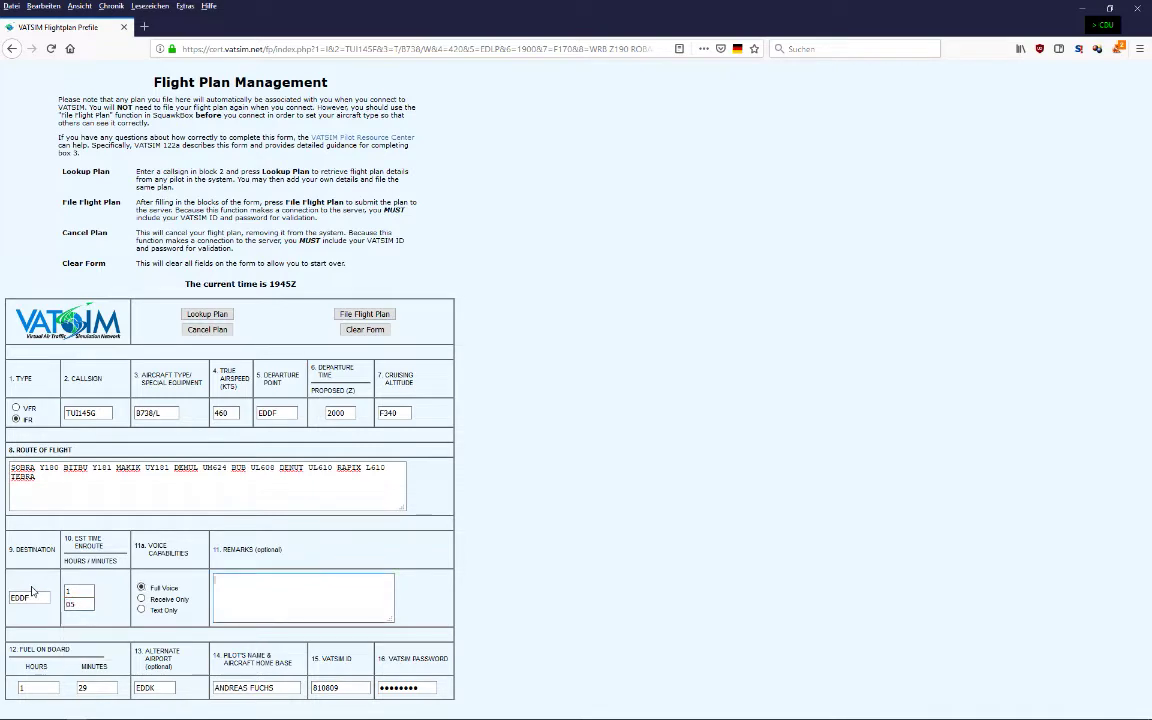
# Enter the flight plan remarks RMK/XPLANE11 COM/CPDLC RMK/SWIFT BETA RMK/LIVE STREAM
pyautogui.write('RMK/XPLANE11 COM/CP')
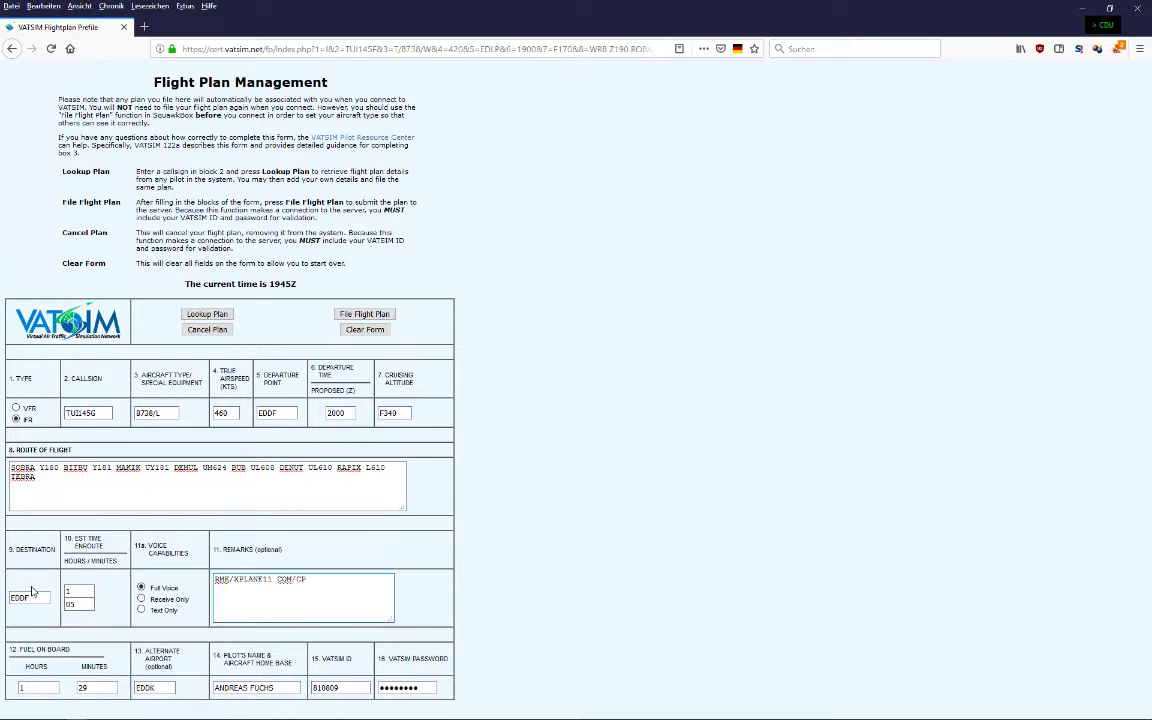
pyautogui.write('DLC RMK/SWIFT BETA RMK/LIVE STREAM')
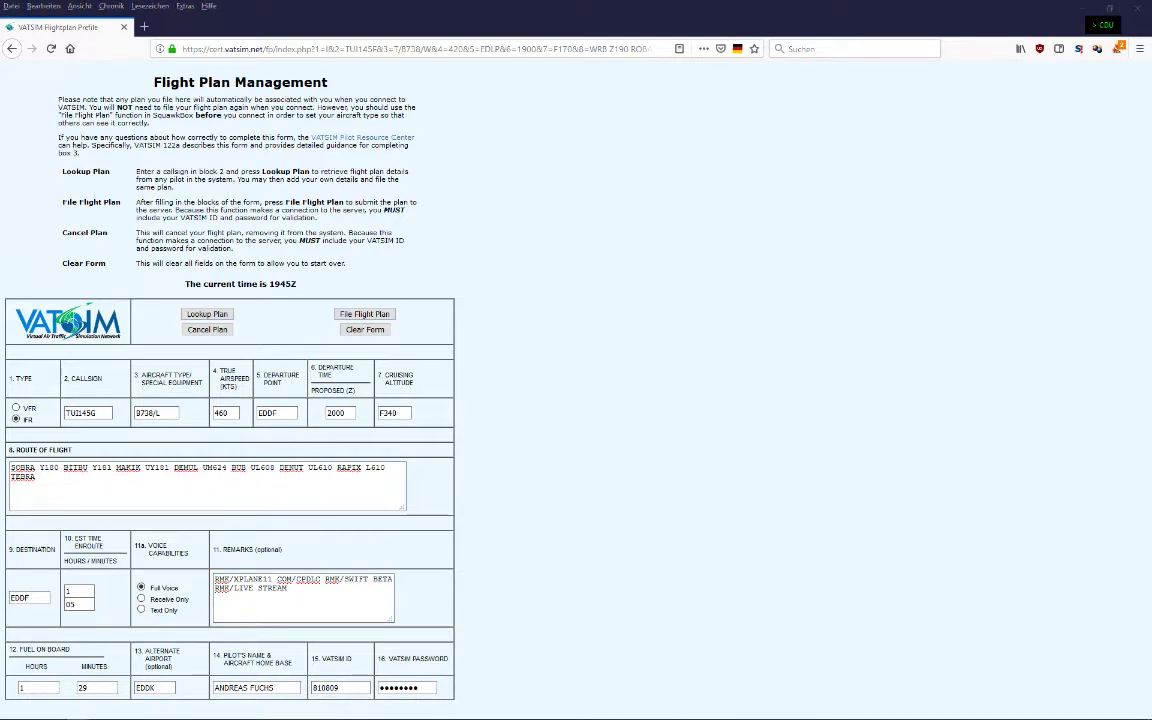
pyautogui.click(324, 607)
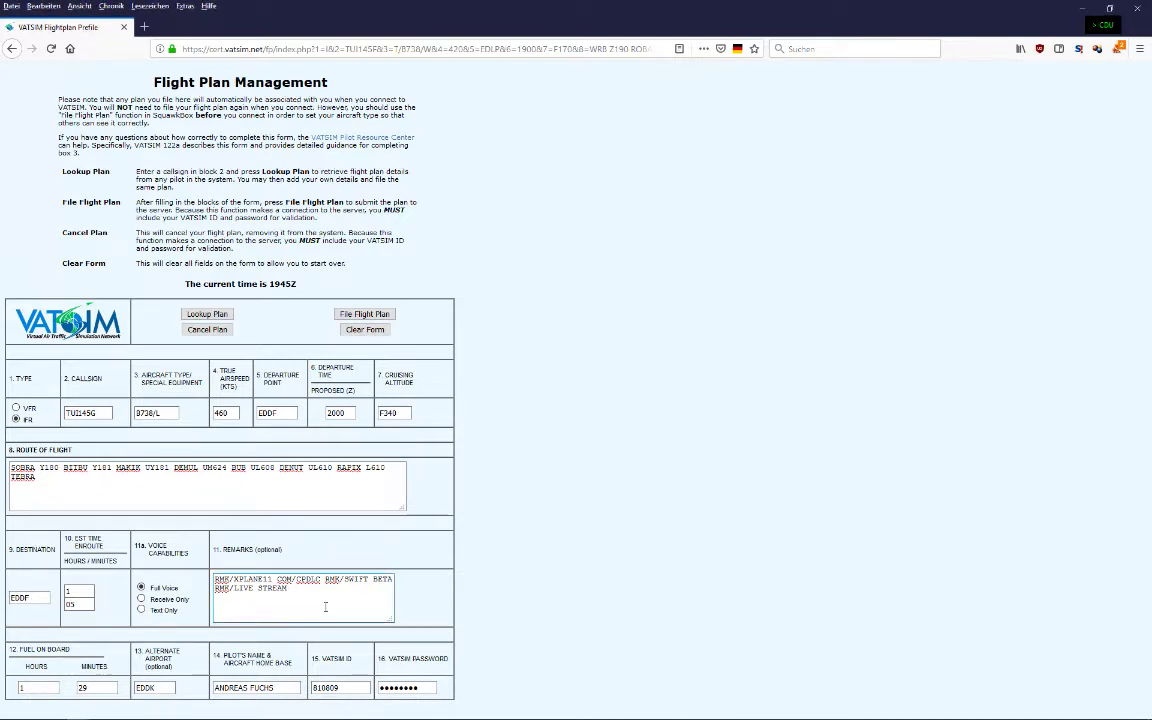
# Add the shortened YOUTU.BE stream link after RMK/LIVE STREAM in the flight plan remarks
pyautogui.write('HTTPS://YOUTU.BE/7LSKUYNI2JG')
pyautogui.hotkey('ctrl', 'shift', 'Left')
pyautogui.hotkey('ctrl', 'shift', 'Left')
pyautogui.hotkey('ctrl', 'shift', 'Right')
pyautogui.press('BackSpace')
pyautogui.moveTo(292, 588); pyautogui.dragTo(389, 592)
pyautogui.click(344, 591)
pyautogui.click(343, 588)
# Check the total fuel endurance in FSBuild and set the VATSIM form's fuel on board to 2 hours 23 minutes
pyautogui.hotkey('alt', 'Tab')
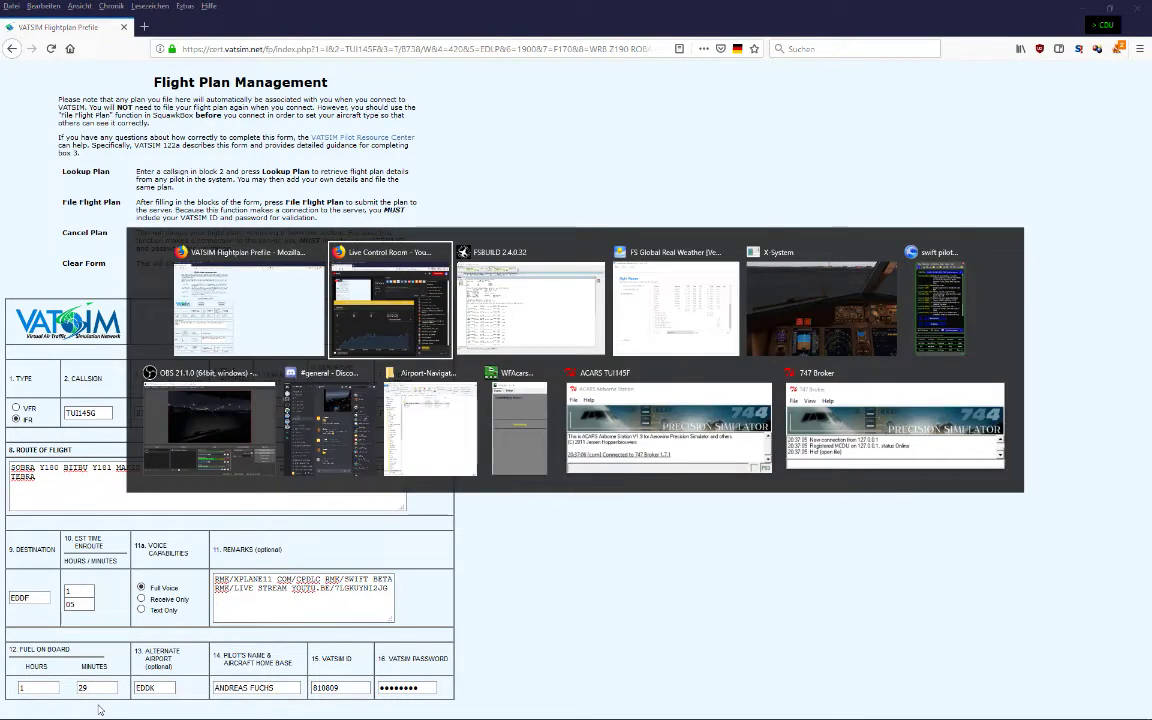
pyautogui.hotkey('alt', 'Tab')
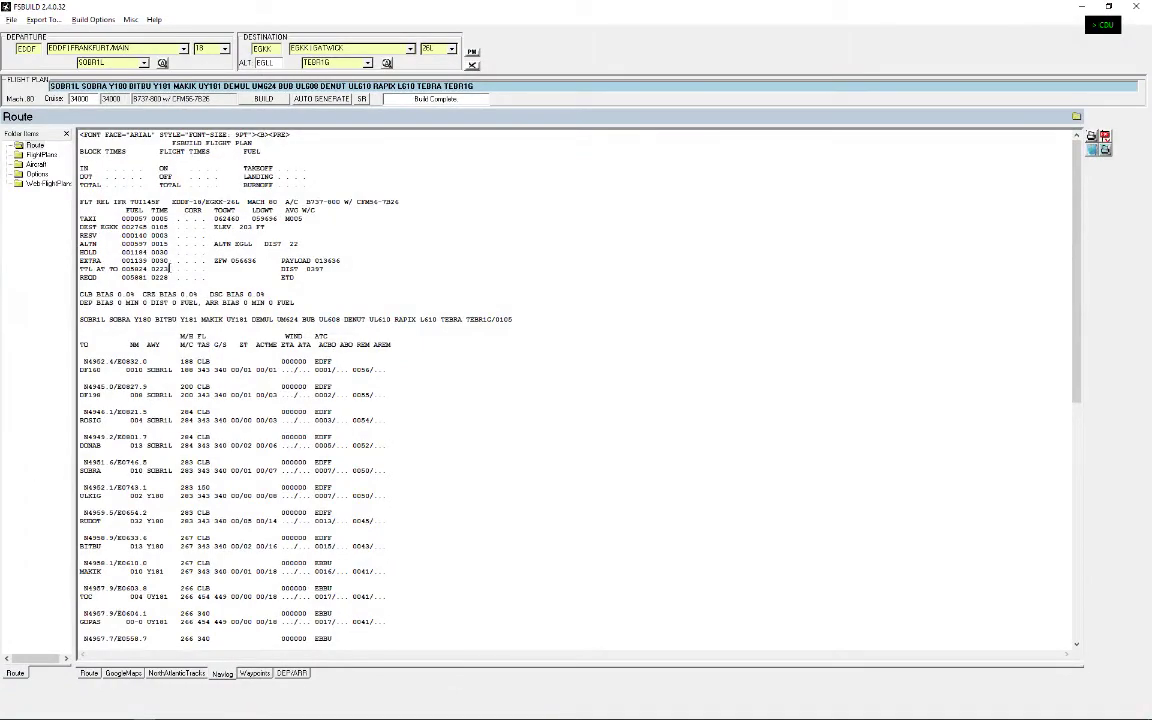
pyautogui.moveTo(169, 268); pyautogui.dragTo(123, 268)
pyautogui.hotkey('alt', 'Tab')
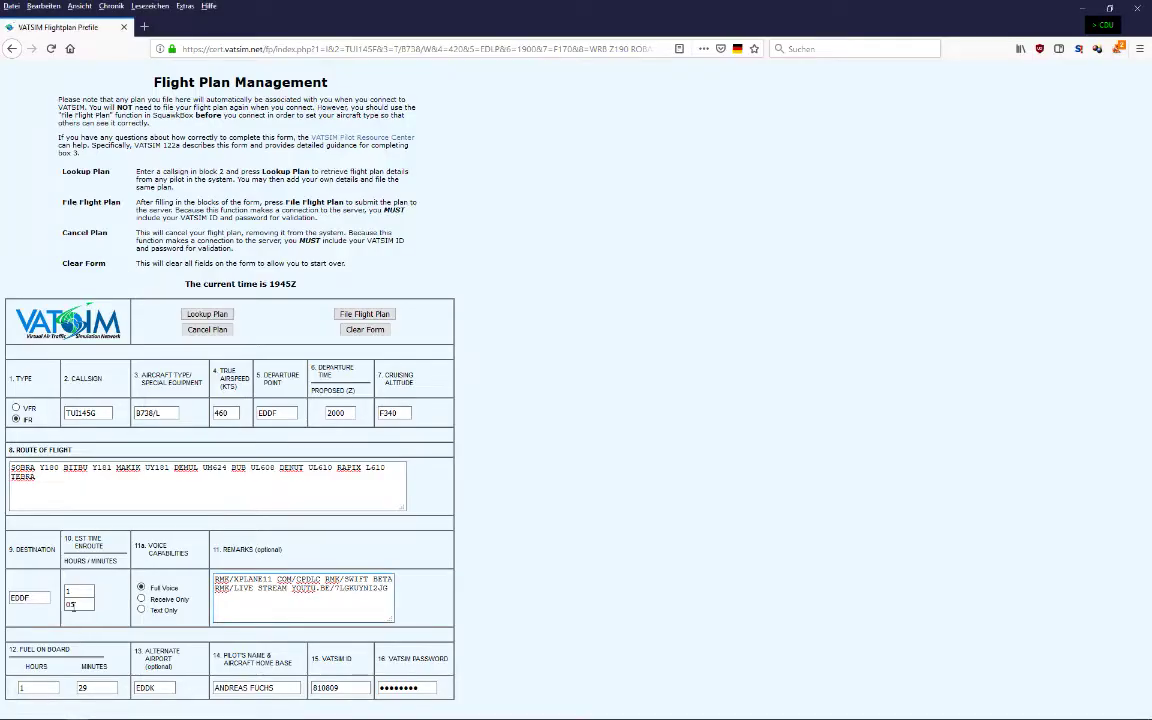
pyautogui.doubleClick(24, 687)
pyautogui.write('2')
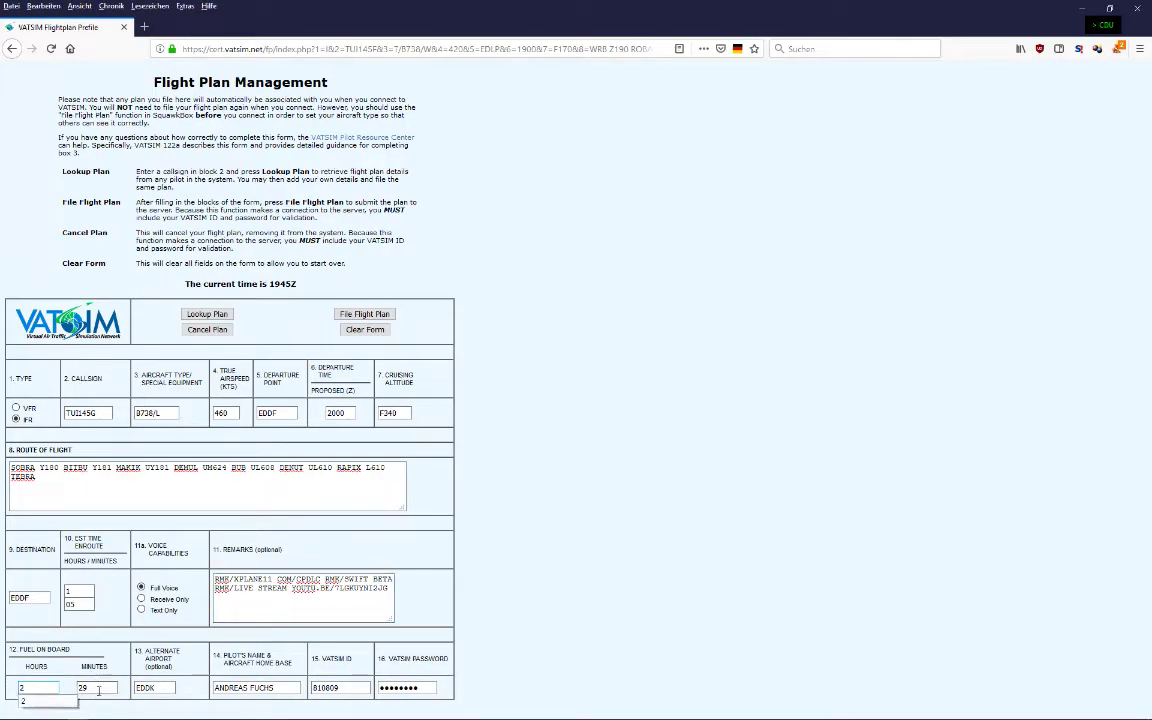
pyautogui.doubleClick(98, 687)
pyautogui.write('23')
pyautogui.press('Tab')
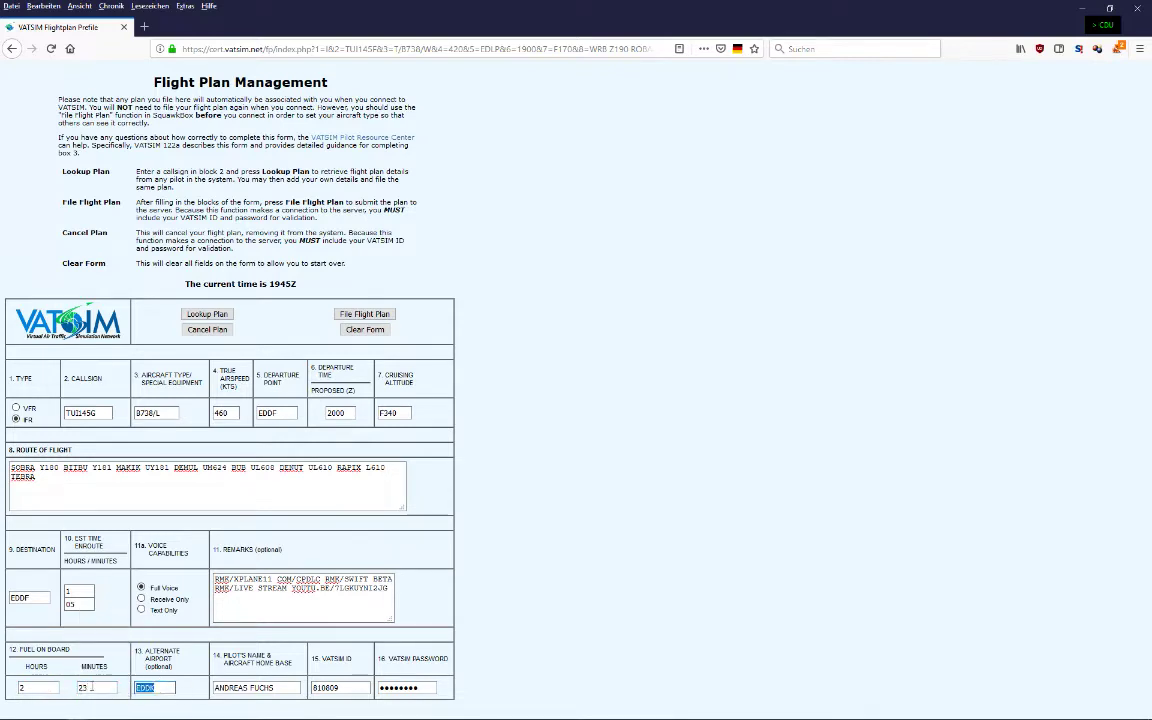
# Set the alternate airport to EGLL, file the flight plan and minimise the browser
pyautogui.write('EGLL')
pyautogui.click(365, 315)
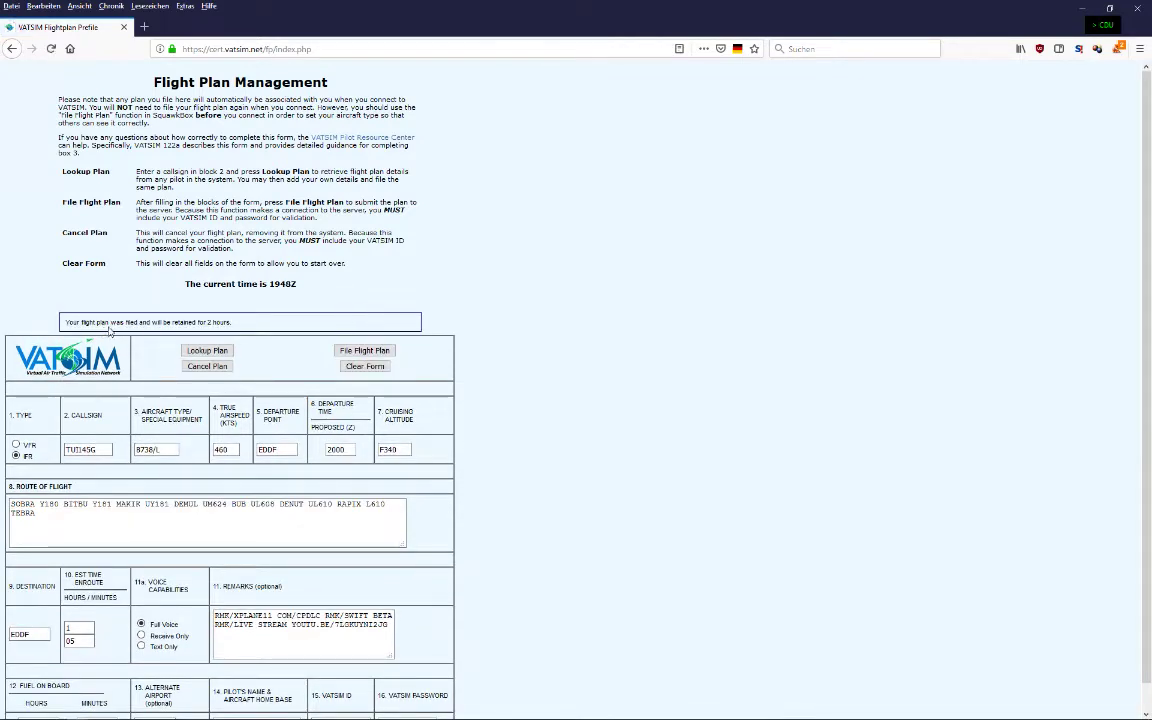
pyautogui.click(1080, 9)
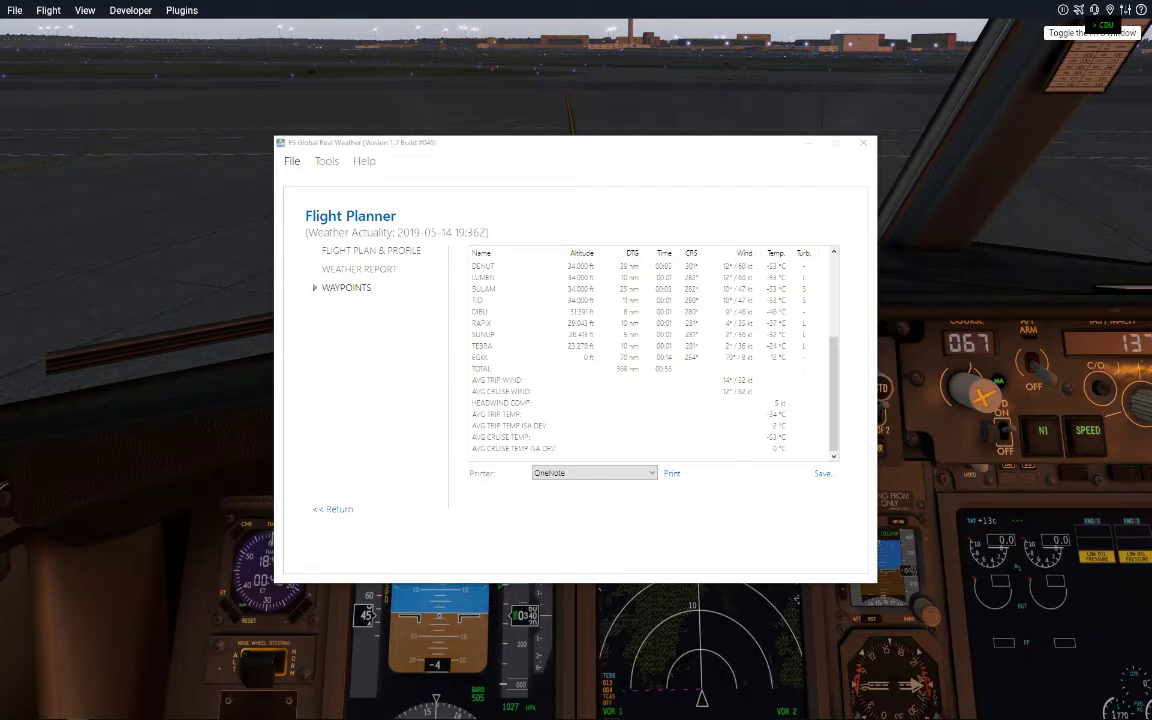
# Leave the weather Flight Planner and dismiss the FS Global Real Weather window
pyautogui.click(346, 512)
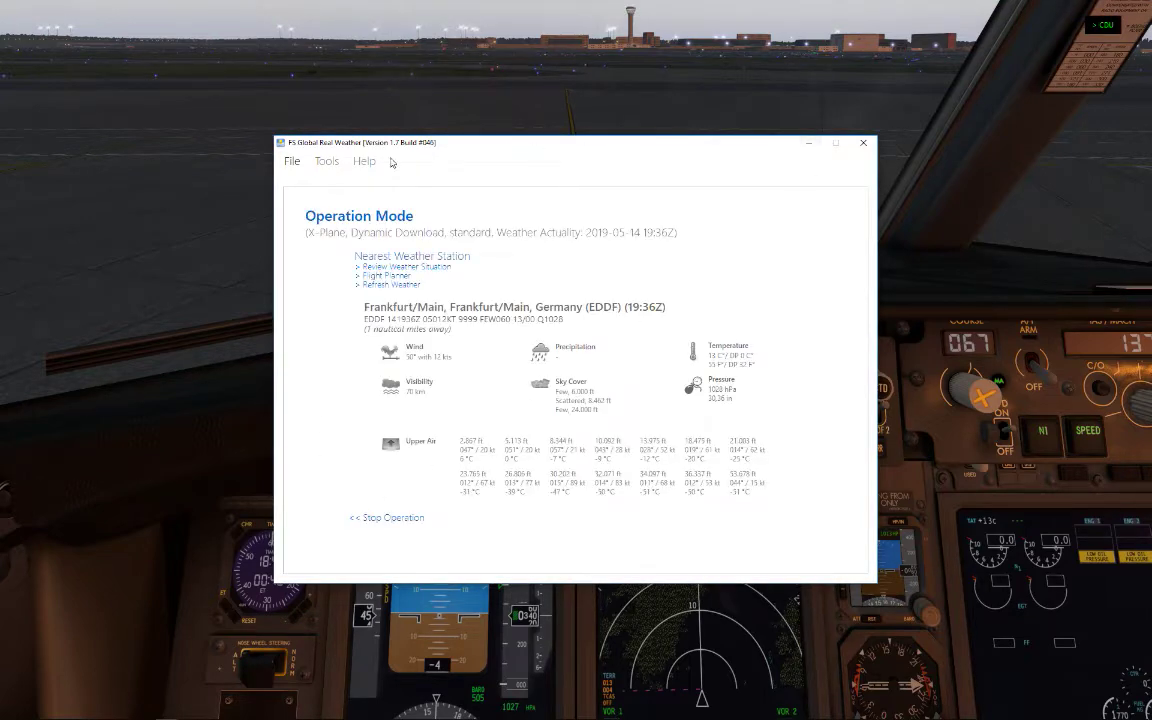
pyautogui.click(292, 161)
pyautogui.click(310, 190)
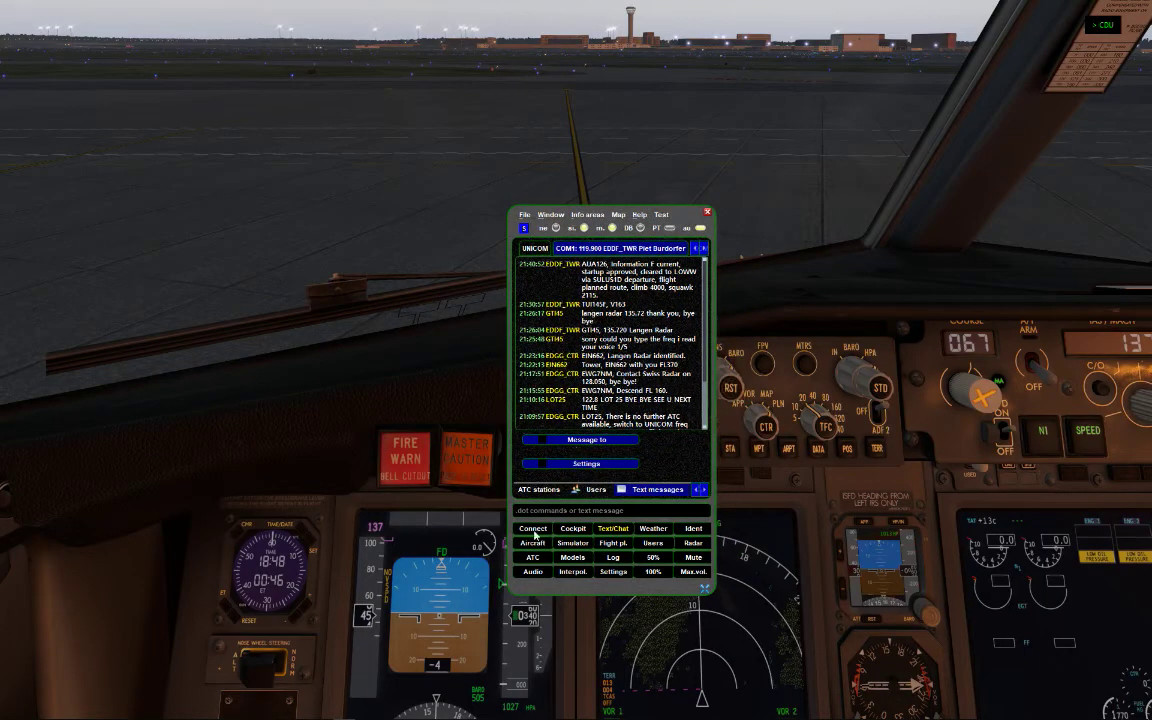
# Open swift's connection settings and set the own aircraft's callsign to TUI145G and its type to B738
pyautogui.click(534, 532)
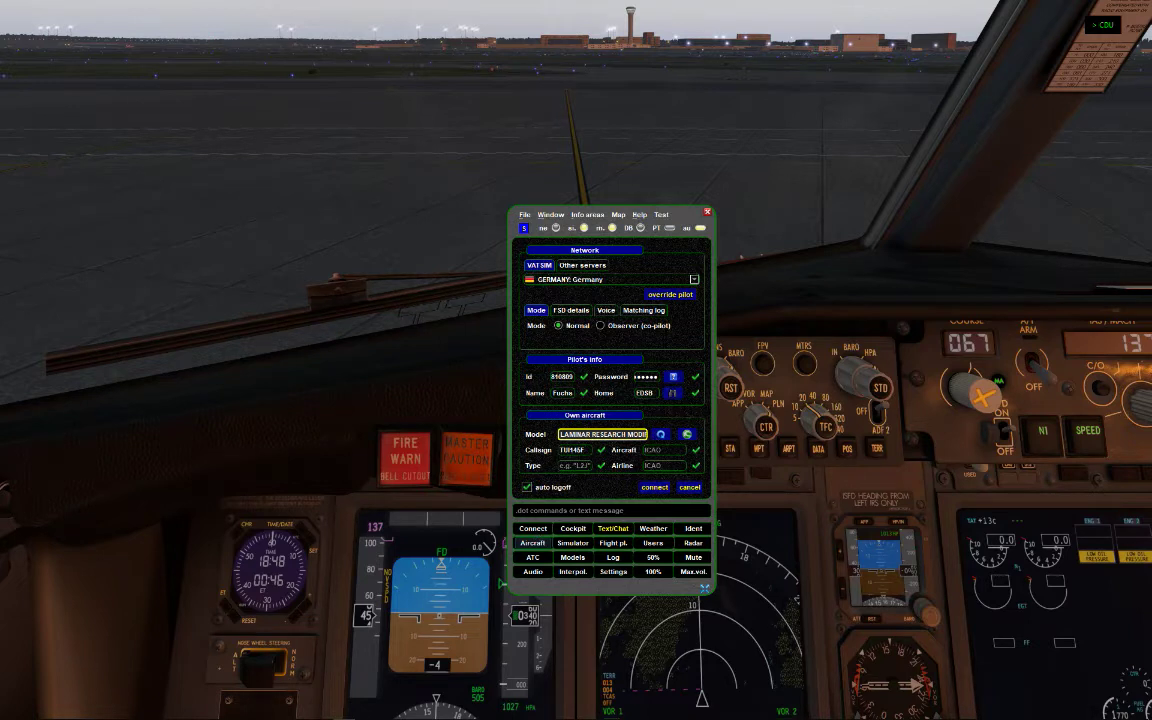
pyautogui.click(585, 450)
pyautogui.click(597, 457)
pyautogui.press('BackSpace')
pyautogui.write('G')
pyautogui.press('Tab')
pyautogui.write('B738')
pyautogui.press('Down')
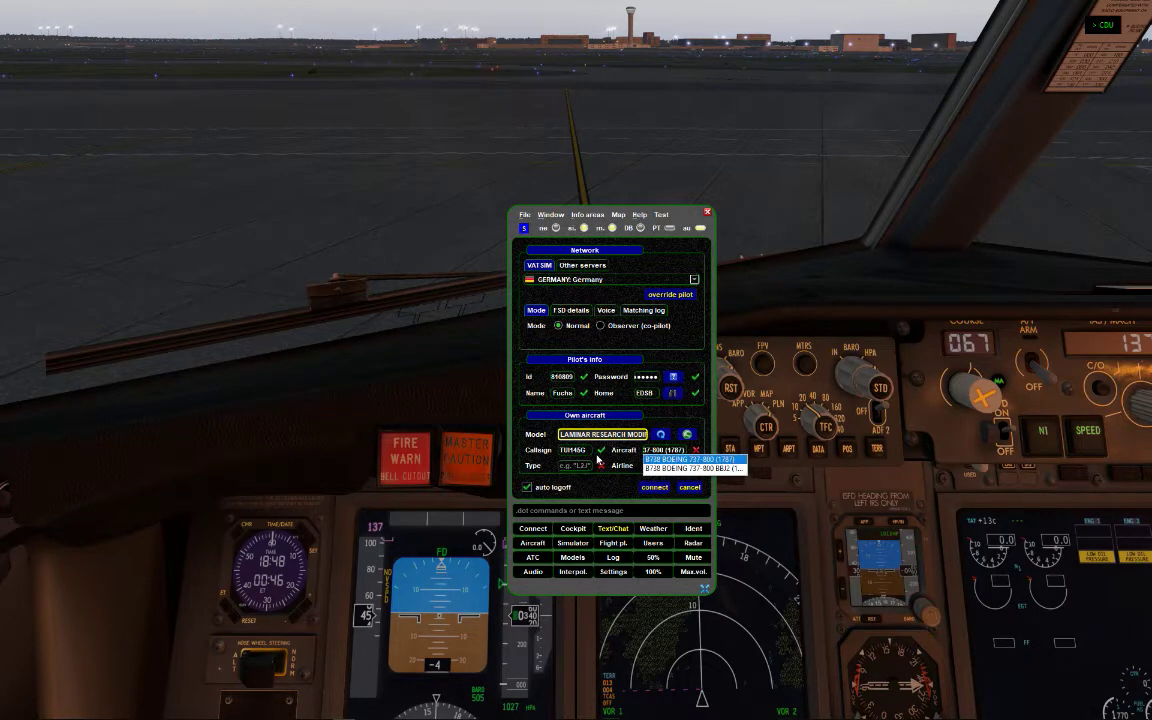
pyautogui.press('Tab')
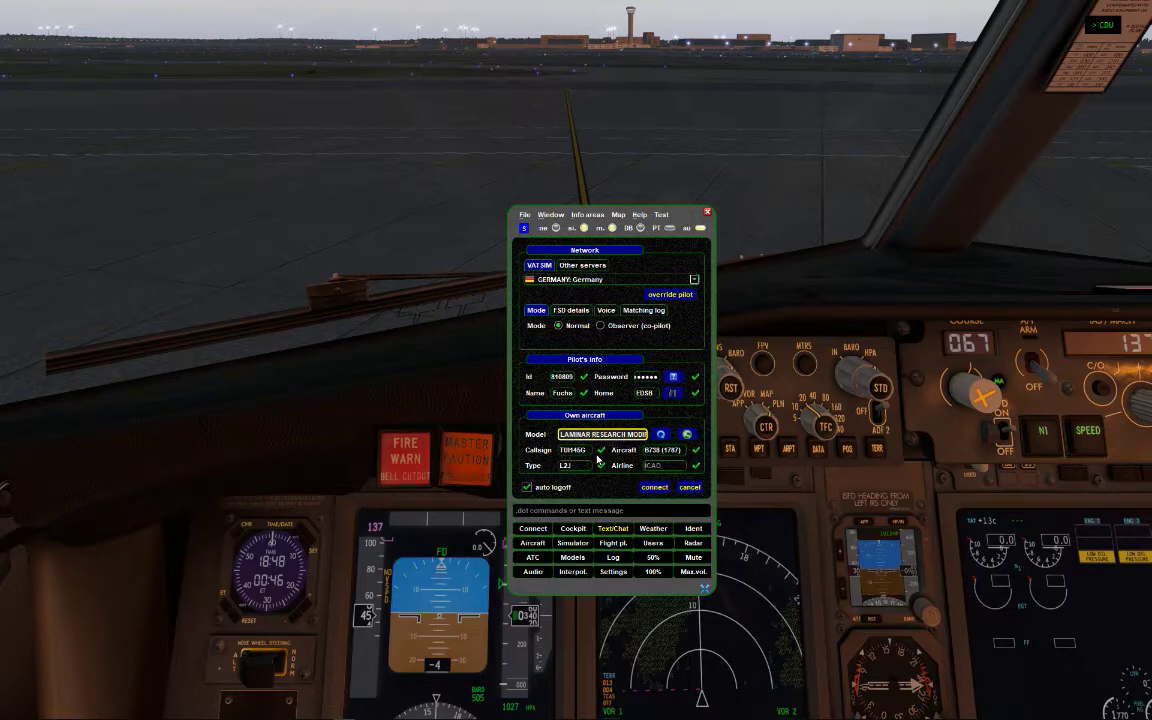
# Try TUI as the own aircraft's airline code and clear the entry again
pyautogui.write('TUI')
pyautogui.press('BackSpace')
pyautogui.press('BackSpace')
pyautogui.press('BackSpace')
pyautogui.hotkey('shift', 'Tab')
pyautogui.hotkey('shift', 'Tab')
pyautogui.hotkey('shift', 'Tab')
# Switch to the VATSIM form in the browser and remove the TUI prefix from the callsign
pyautogui.hotkey('alt', 'Tab')
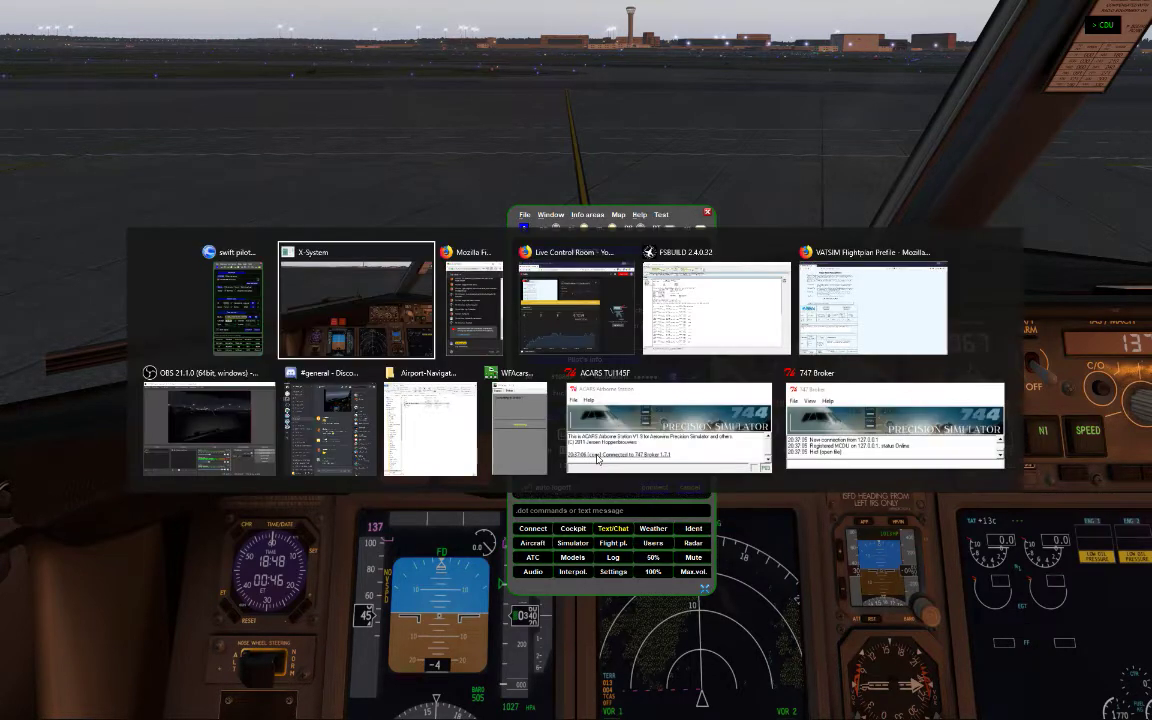
pyautogui.hotkey('alt', 'Tab')
pyautogui.hotkey('alt', 'Tab')
pyautogui.hotkey('alt', 'Tab')
pyautogui.hotkey('alt', 'Tab')
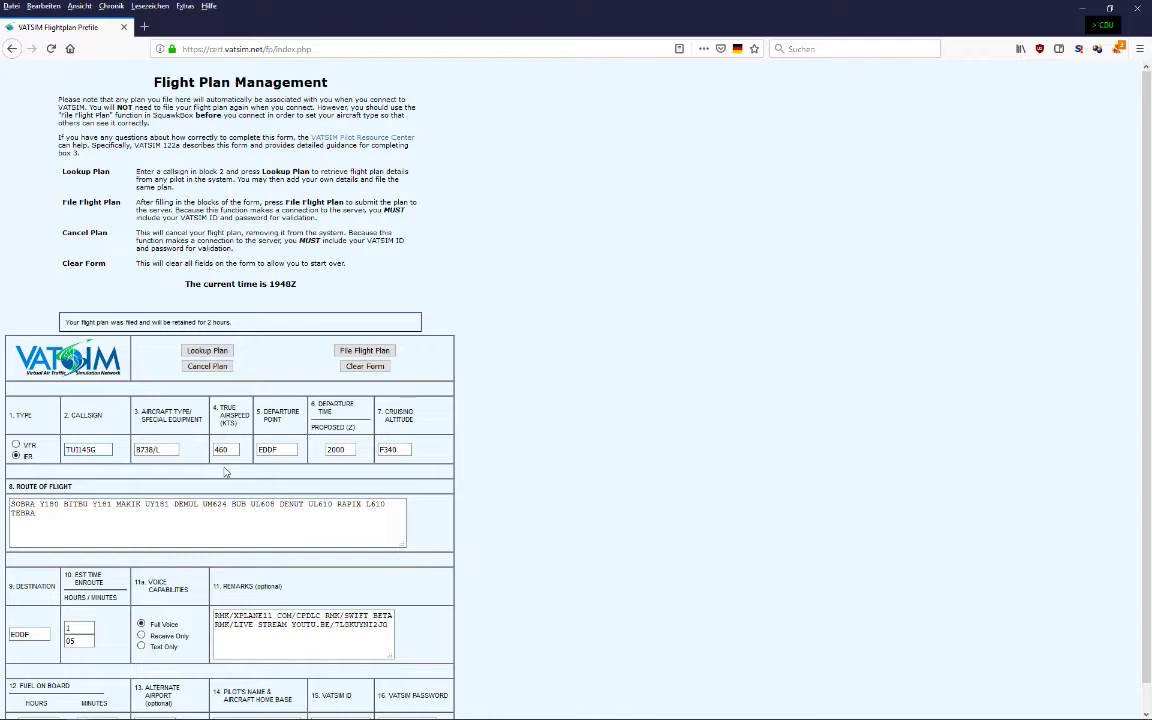
pyautogui.hotkey('shift', 'Right')
pyautogui.hotkey('shift', 'Right')
pyautogui.hotkey('shift', 'Right')
pyautogui.press('BackSpace')
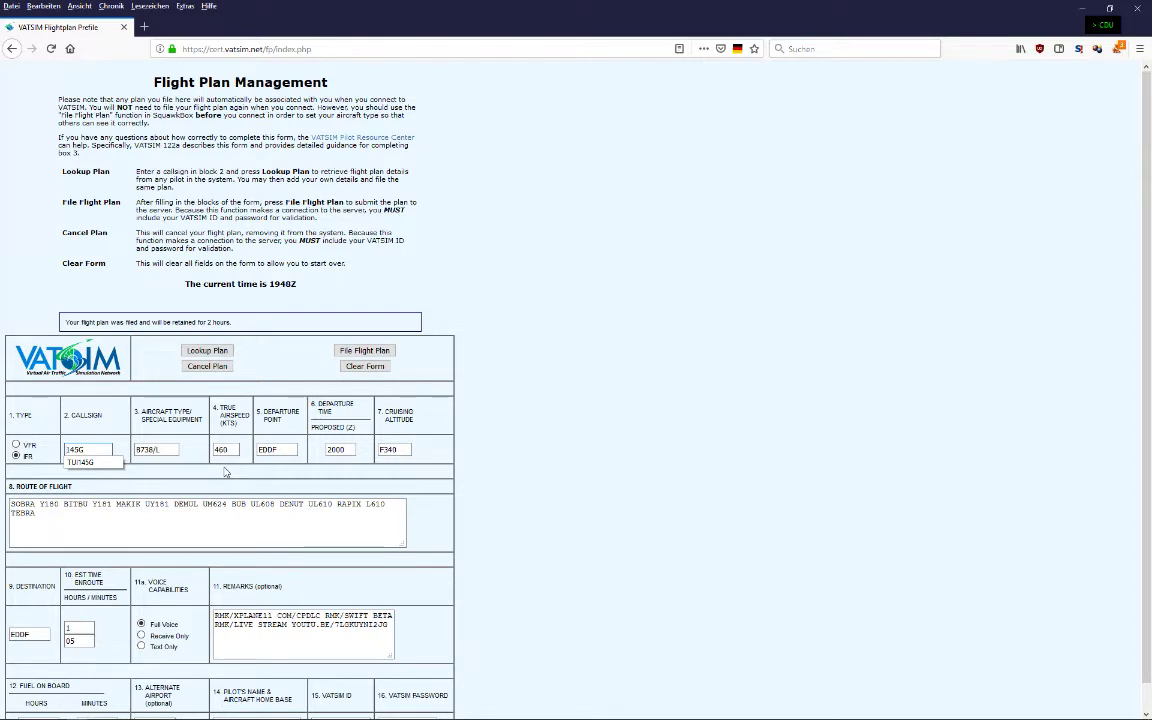
# Open a new browser tab, return to swift and clear the own aircraft's callsign and aircraft data
pyautogui.hotkey('ctrl', 't')
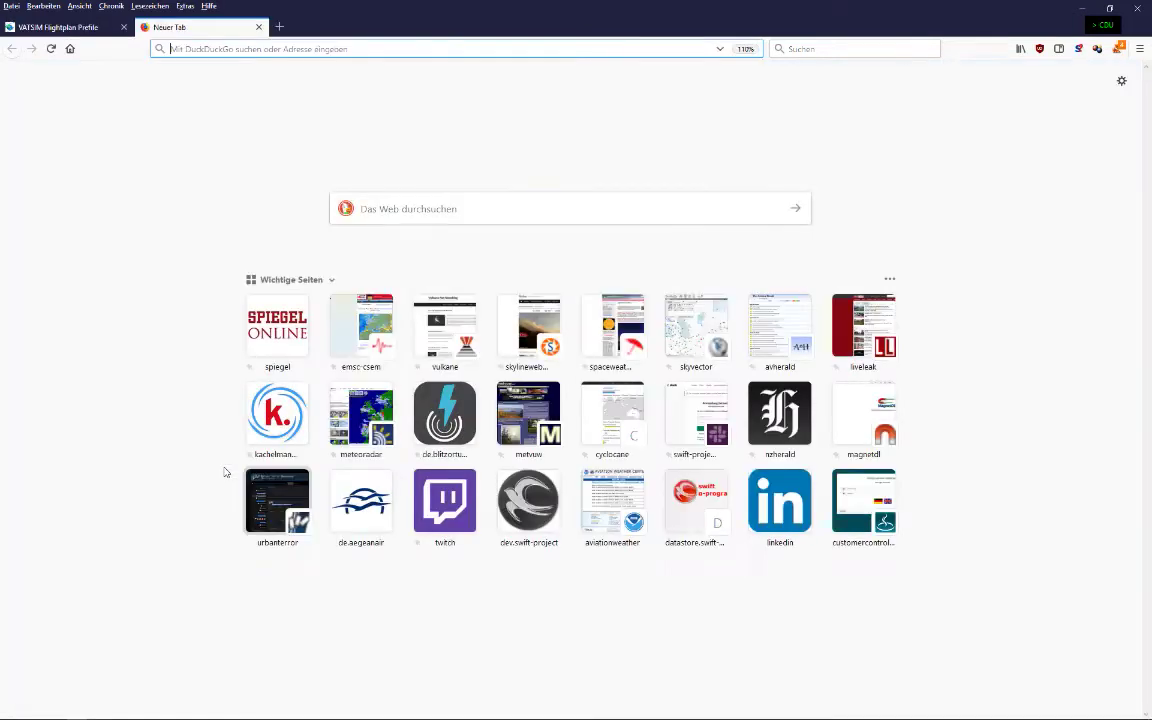
pyautogui.hotkey('alt', 'Tab')
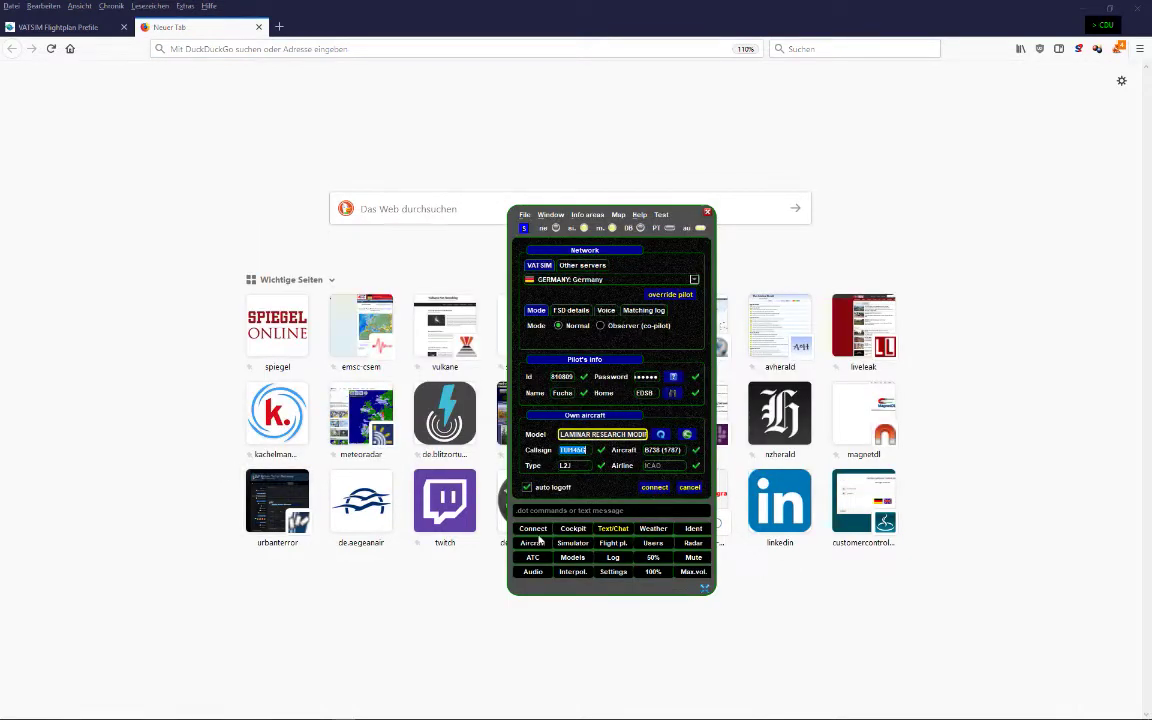
pyautogui.click(660, 435)
pyautogui.moveTo(586, 450); pyautogui.dragTo(503, 456)
pyautogui.press('BackSpace')
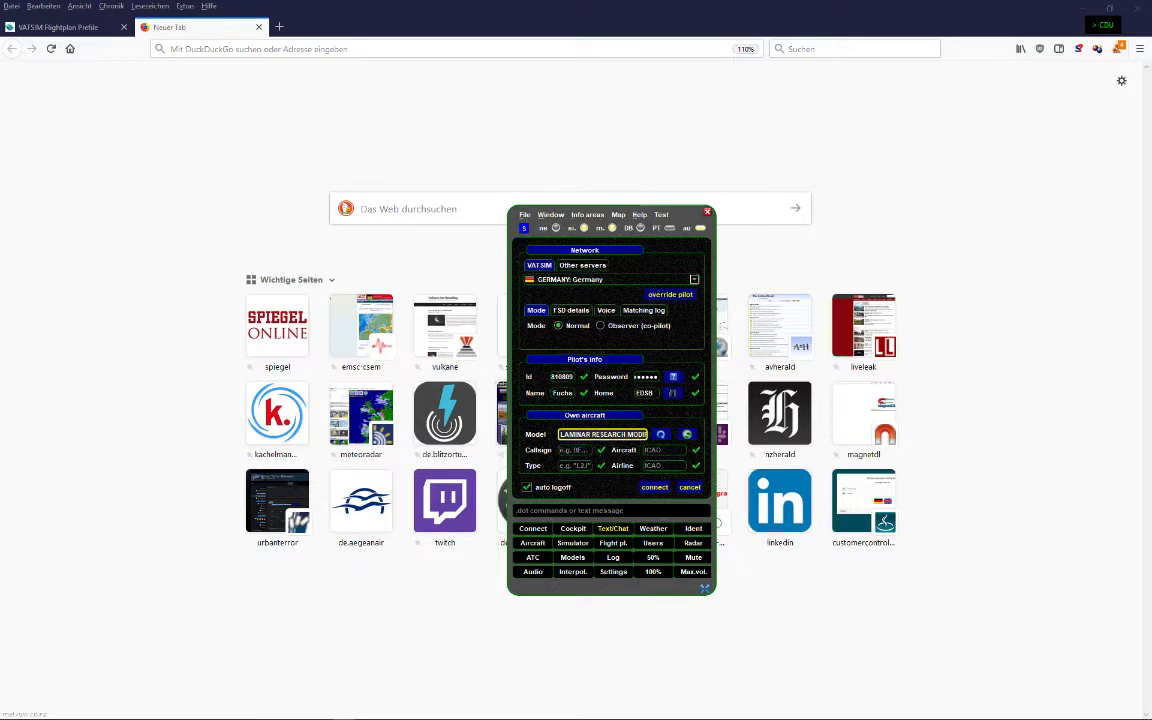
# Try the airline codes RED, NF and NAX for the own aircraft and clear the airline entry
pyautogui.click(666, 466)
pyautogui.write('RED')
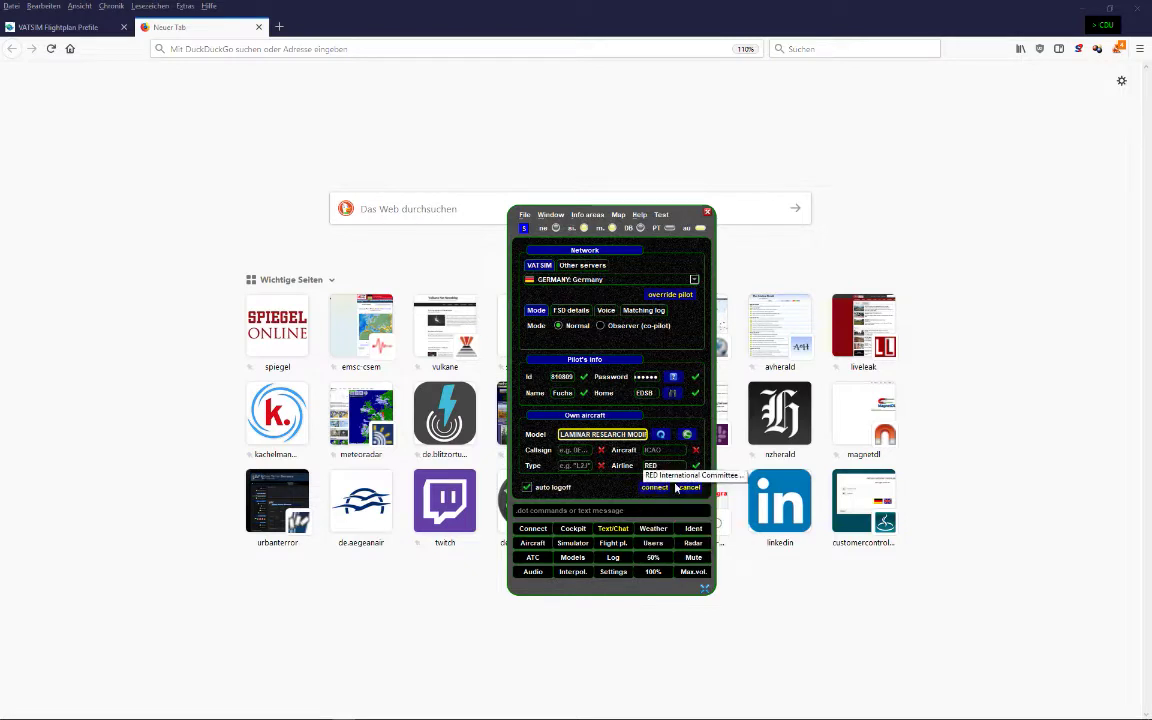
pyautogui.press('BackSpace')
pyautogui.press('BackSpace')
pyautogui.press('BackSpace')
pyautogui.write('N')
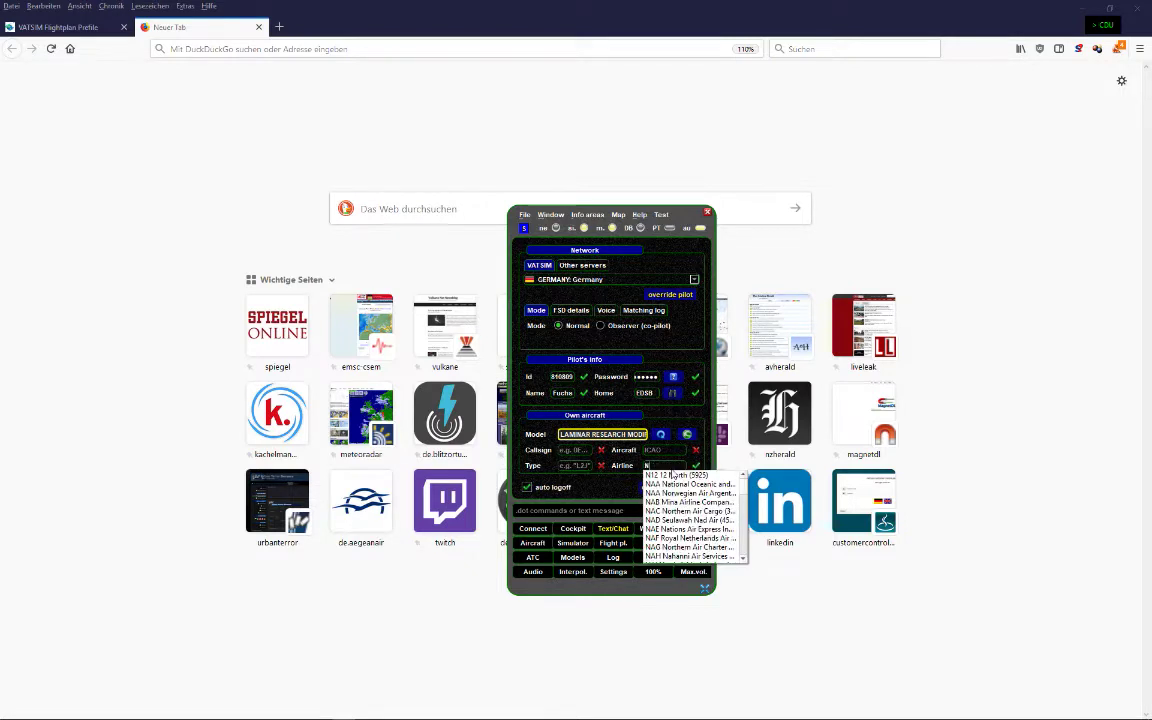
pyautogui.write('F')
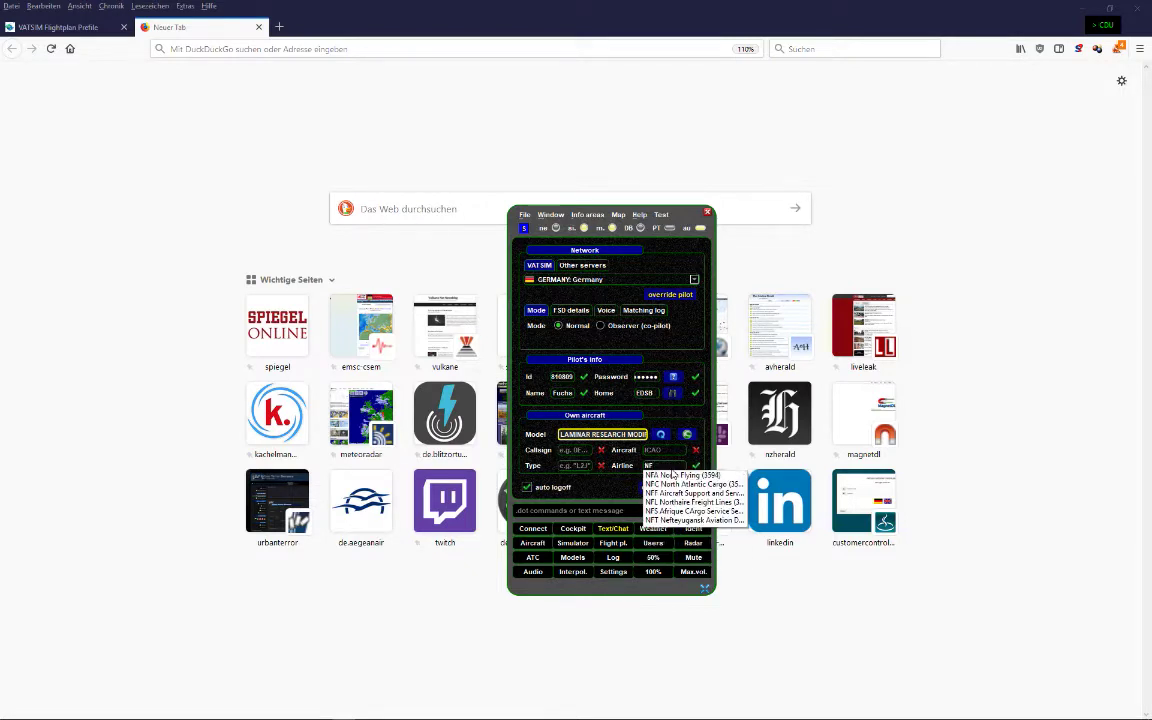
pyautogui.press('BackSpace')
pyautogui.write('AX')
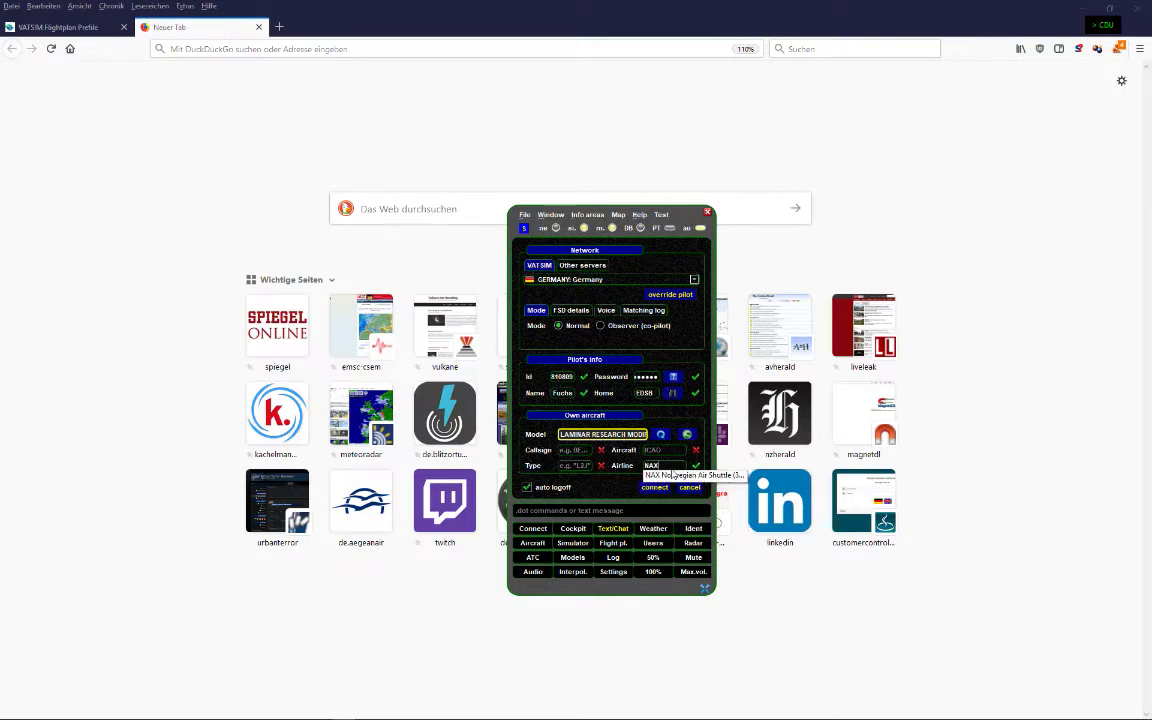
pyautogui.press('BackSpace')
pyautogui.press('BackSpace')
pyautogui.press('BackSpace')
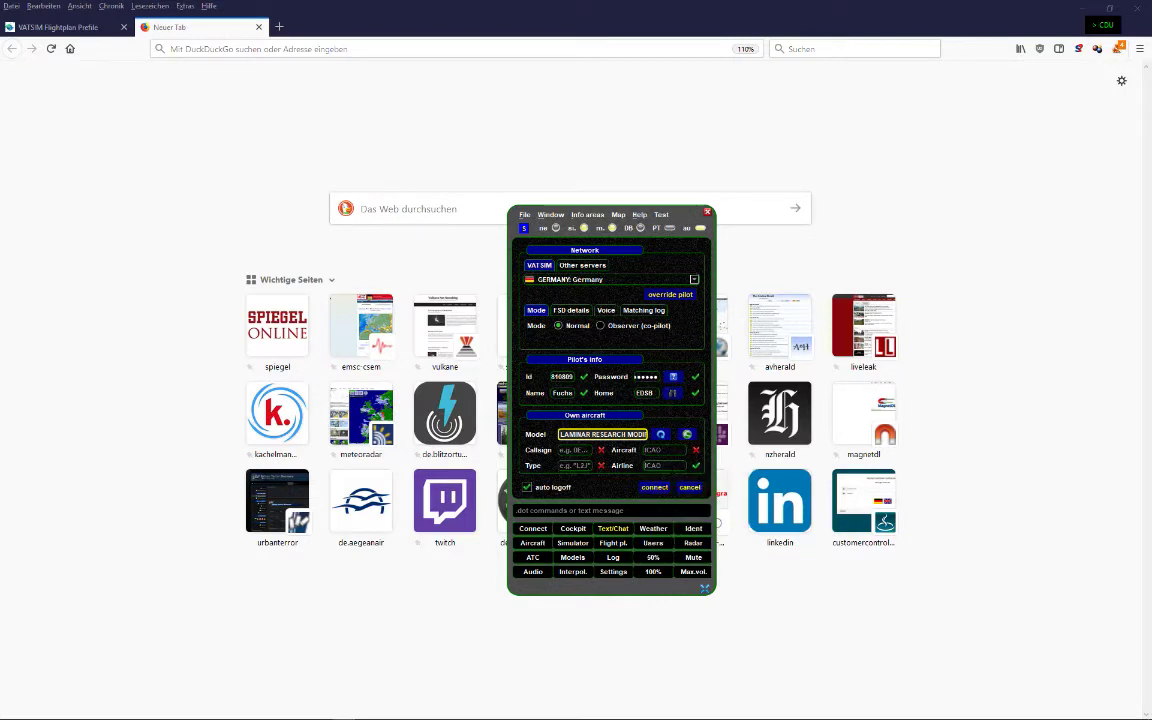
# Switch to the browser and search the web for "norwegian air icao code red nose"
pyautogui.click(687, 6)
pyautogui.click(841, 48)
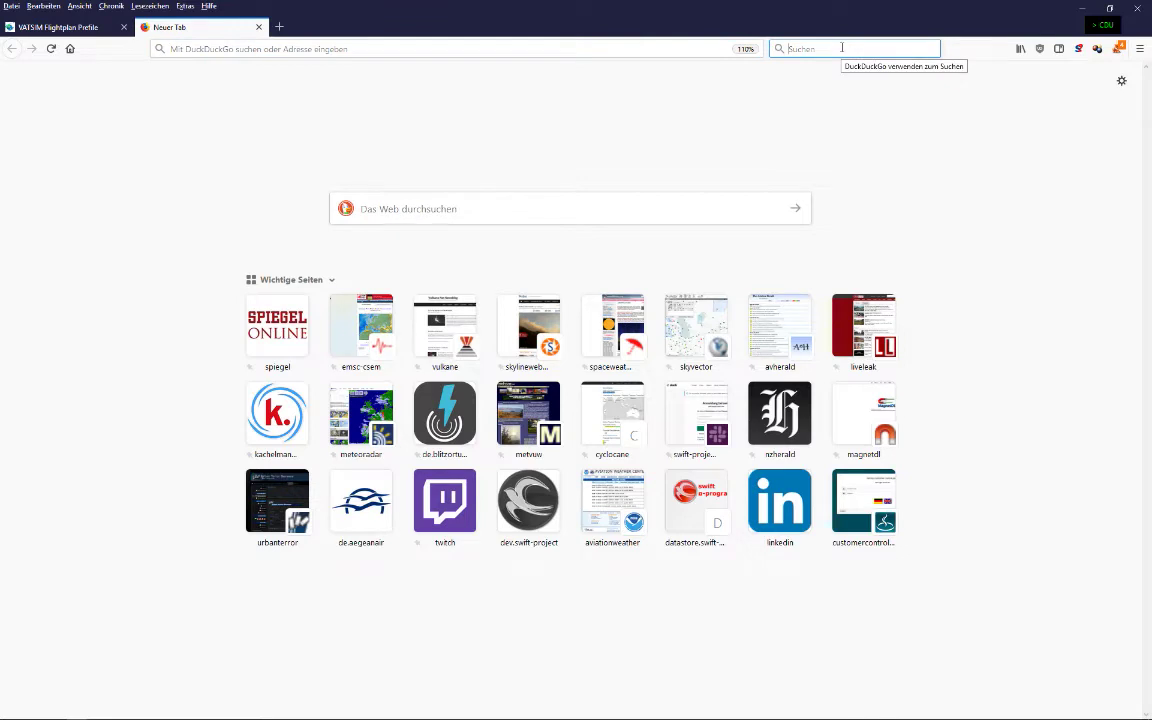
pyautogui.write('norwegian')
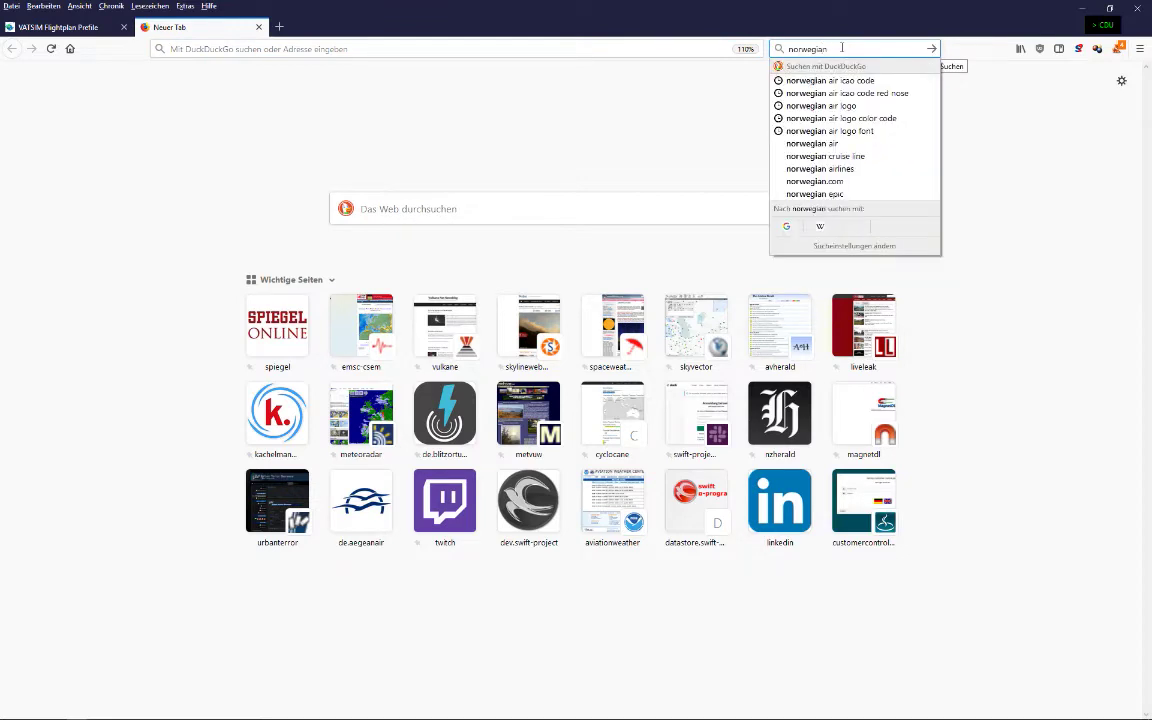
pyautogui.write(' red nose')
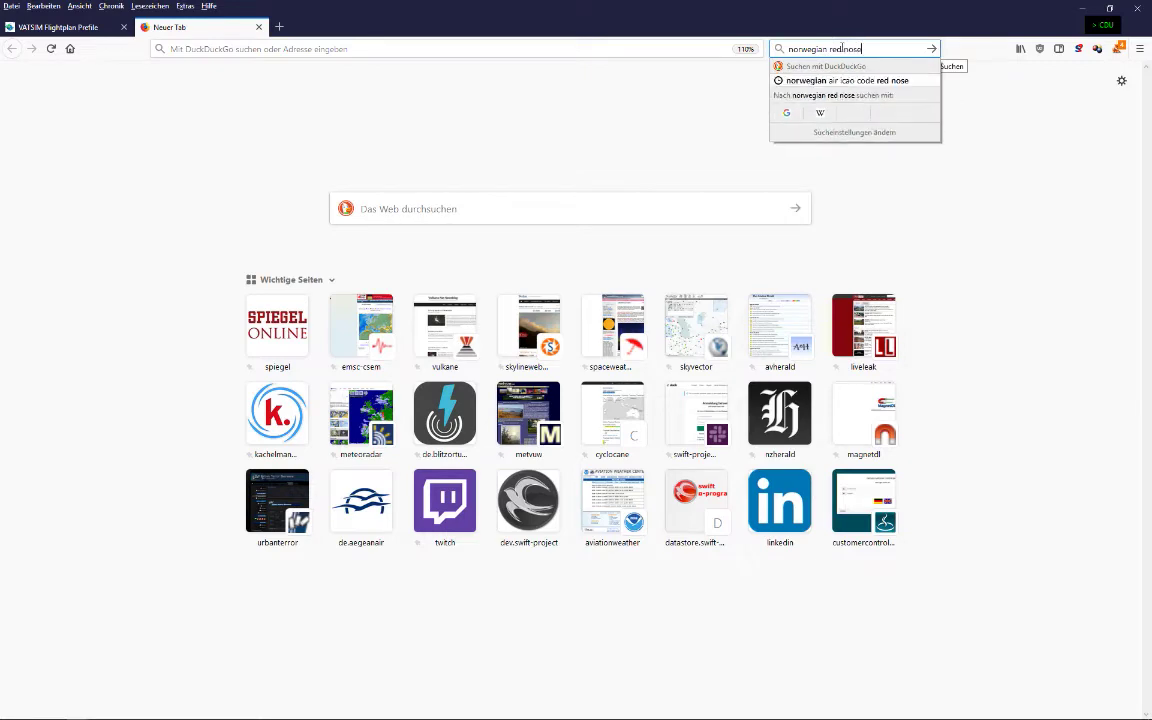
pyautogui.press('Down')
pyautogui.press('Return')
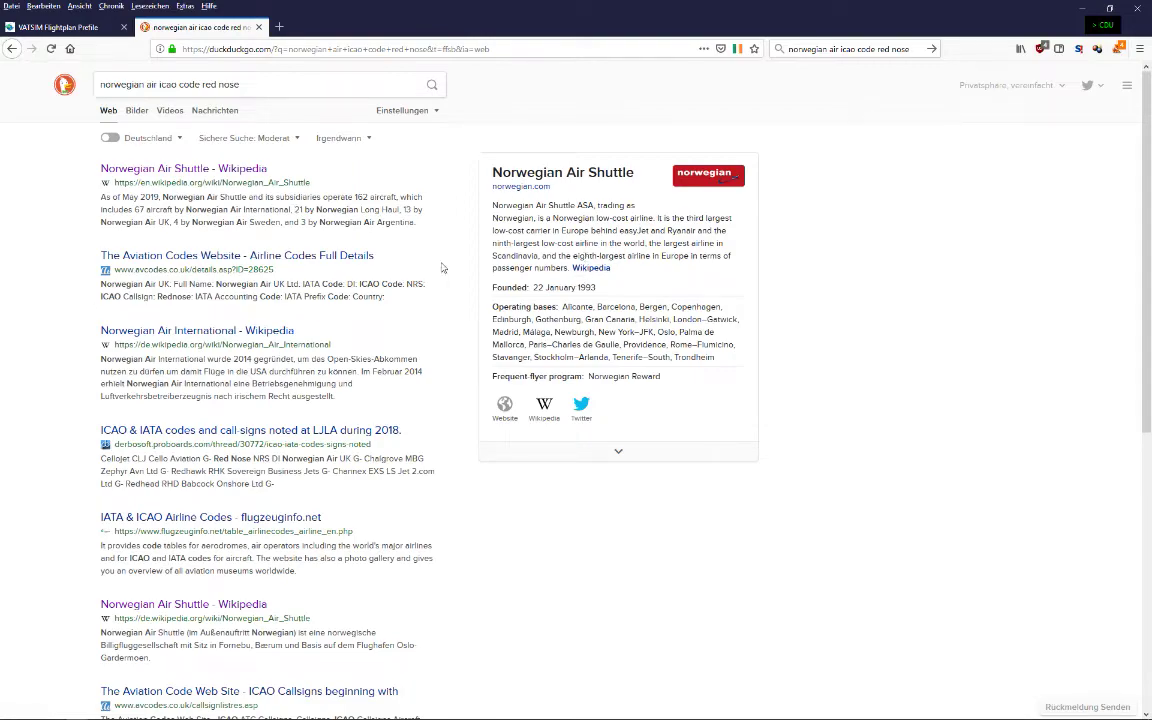
# Open the Wikipedia article on Norwegian Air Shuttle and examine its company details, subsidiaries and fleet for the airline code
pyautogui.click(226, 175)
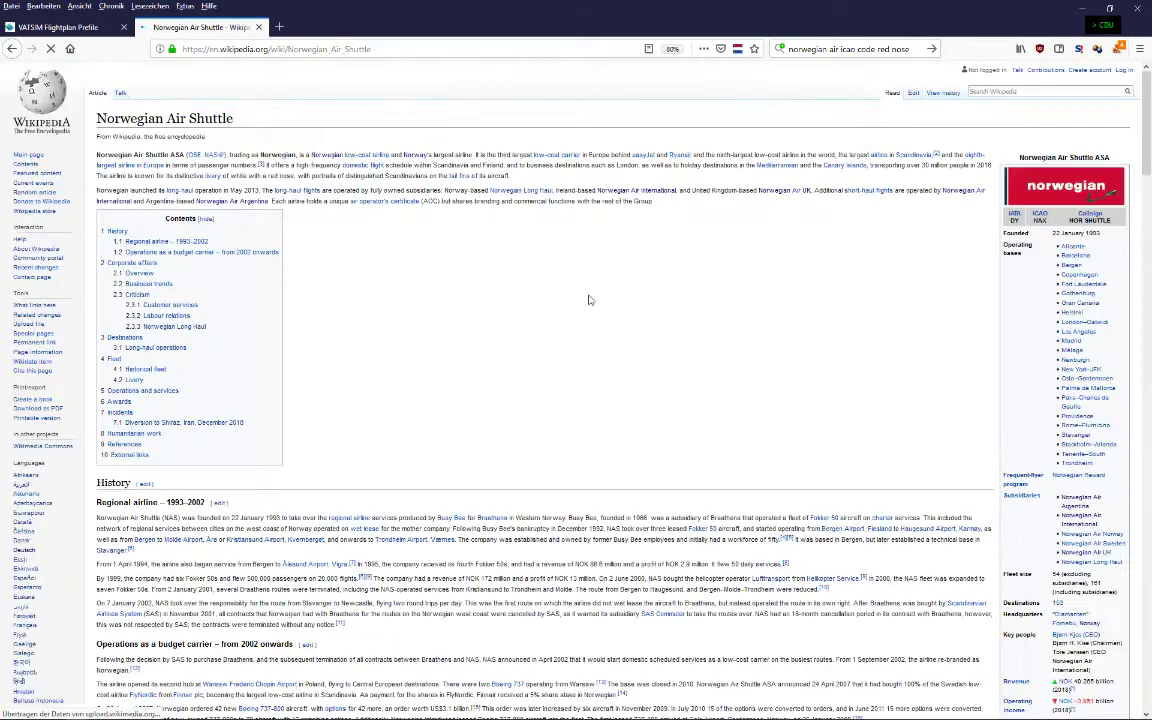
pyautogui.scroll(-3, 900, 402)
pyautogui.scroll(-1, 920, 402)
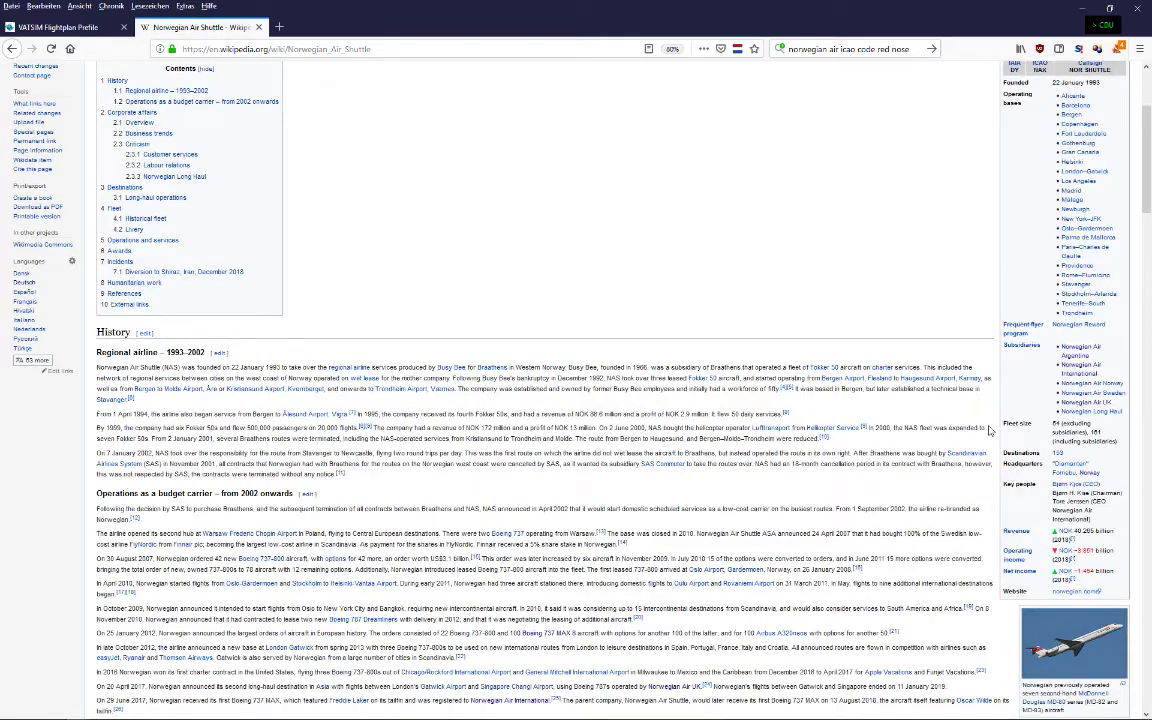
pyautogui.scroll(-2, 892, 388)
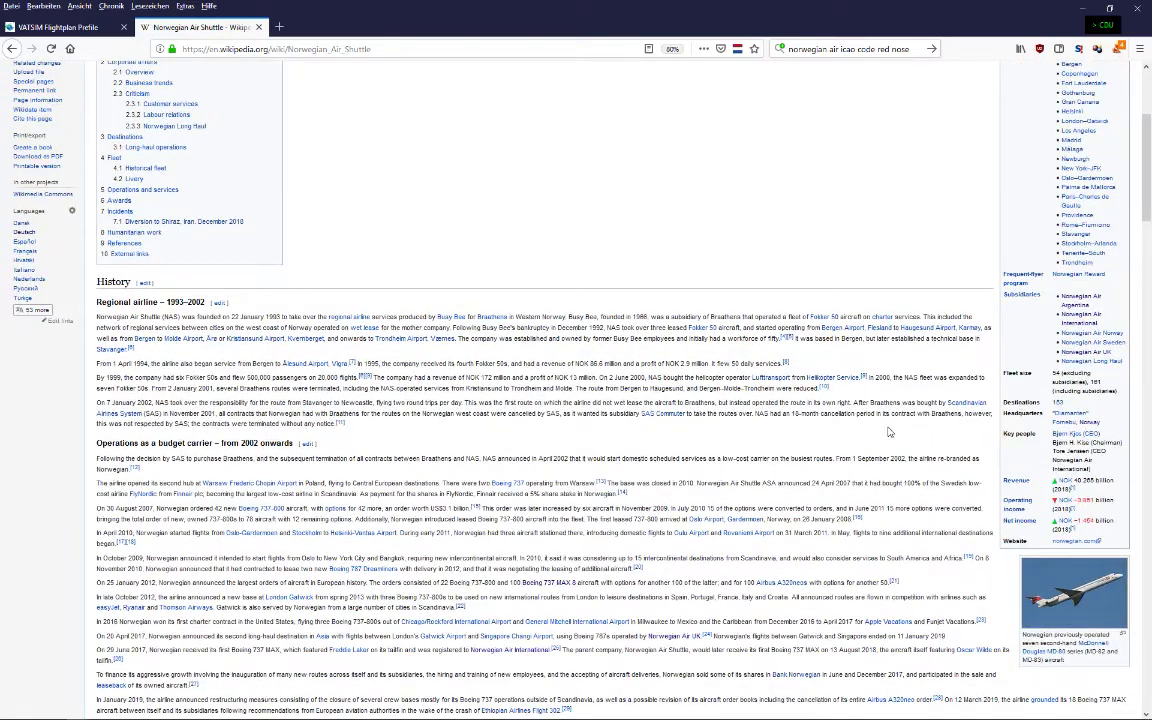
pyautogui.scroll(1, 728, 425)
pyautogui.scroll(4, 728, 427)
pyautogui.scroll(-7, 720, 428)
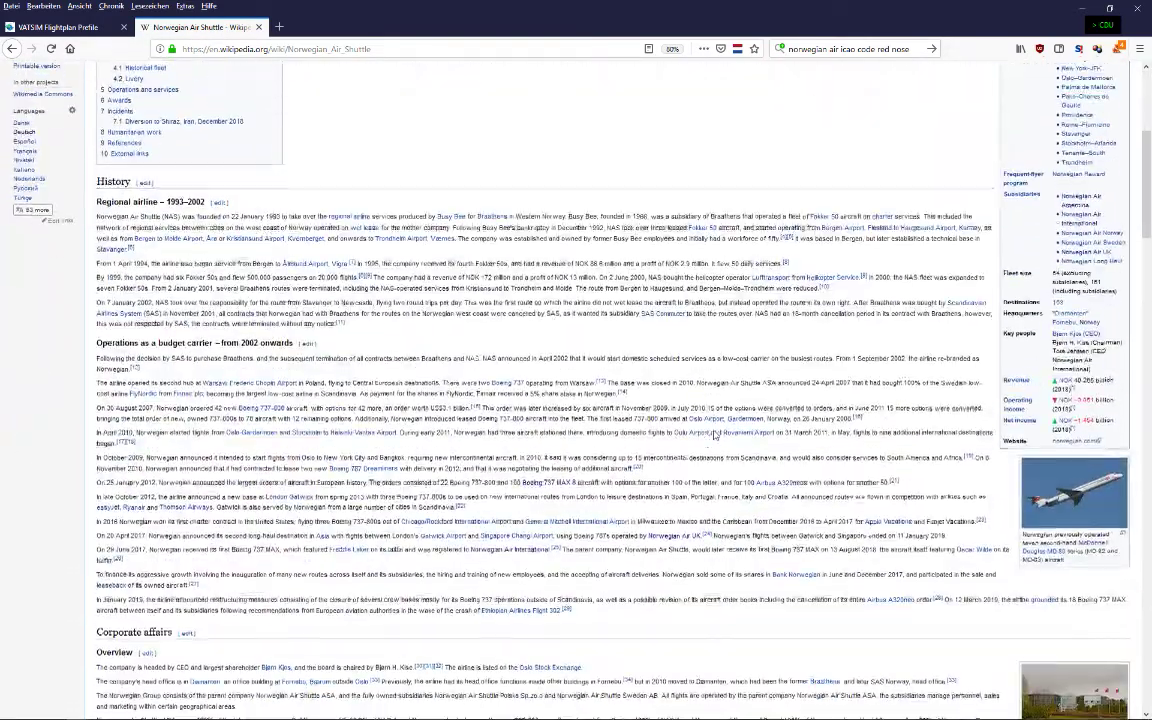
pyautogui.scroll(-20, 700, 440)
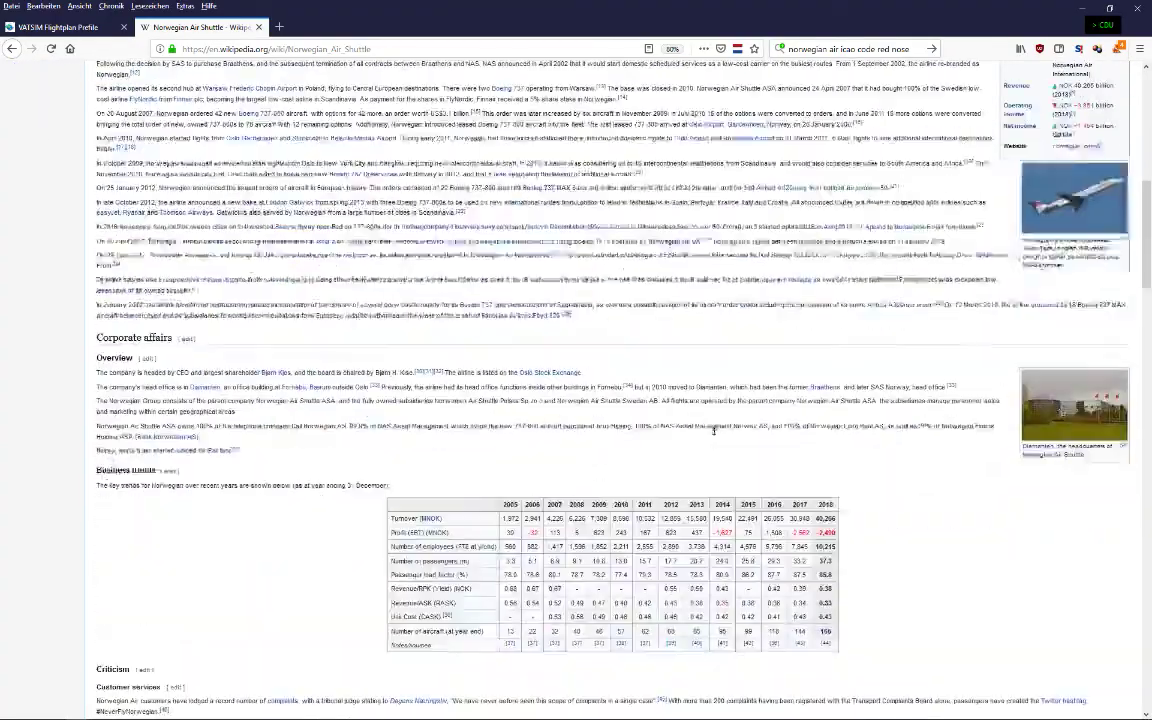
pyautogui.scroll(-9, 682, 455)
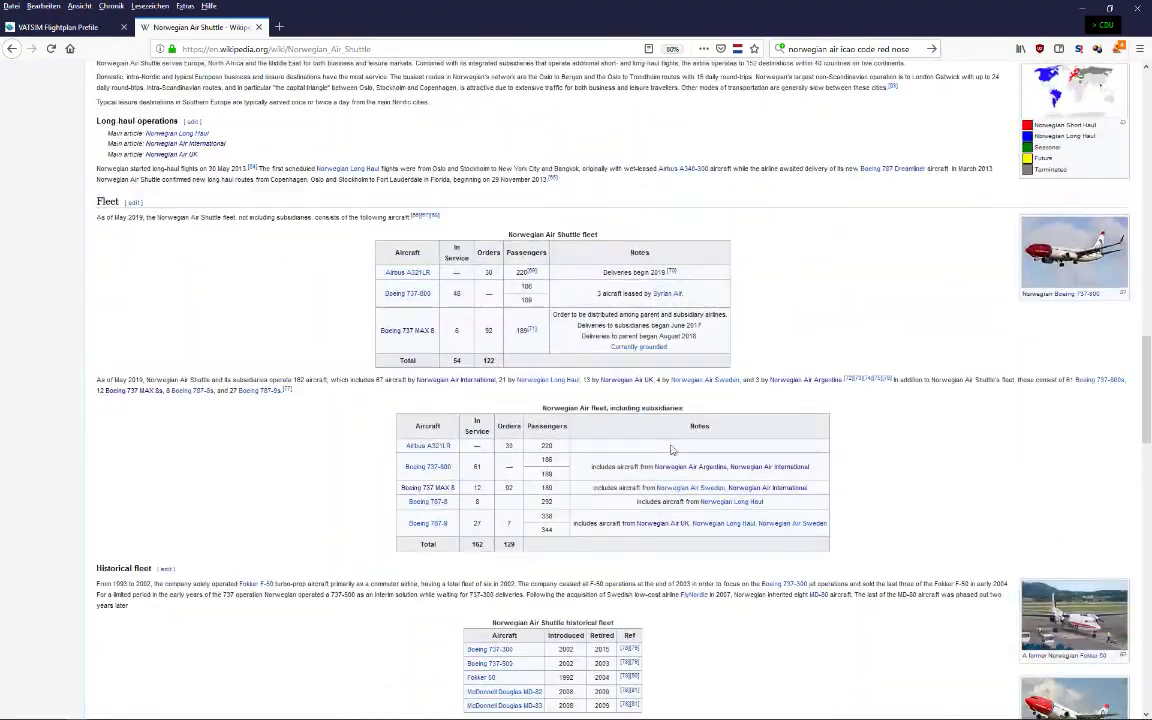
# Find the mentions of "red nose" within the Norwegian Air Shuttle article
pyautogui.hotkey('ctrl', 'f')
pyautogui.write('red nose')
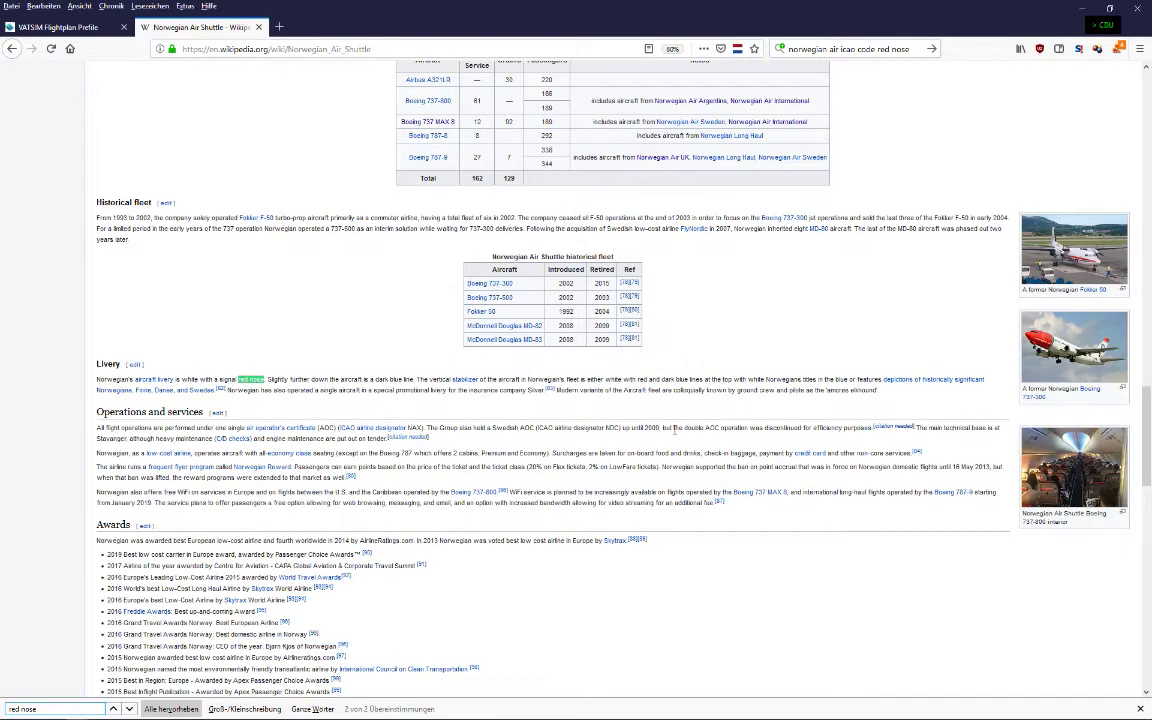
pyautogui.press('Return')
pyautogui.press('Return')
pyautogui.press('Return')
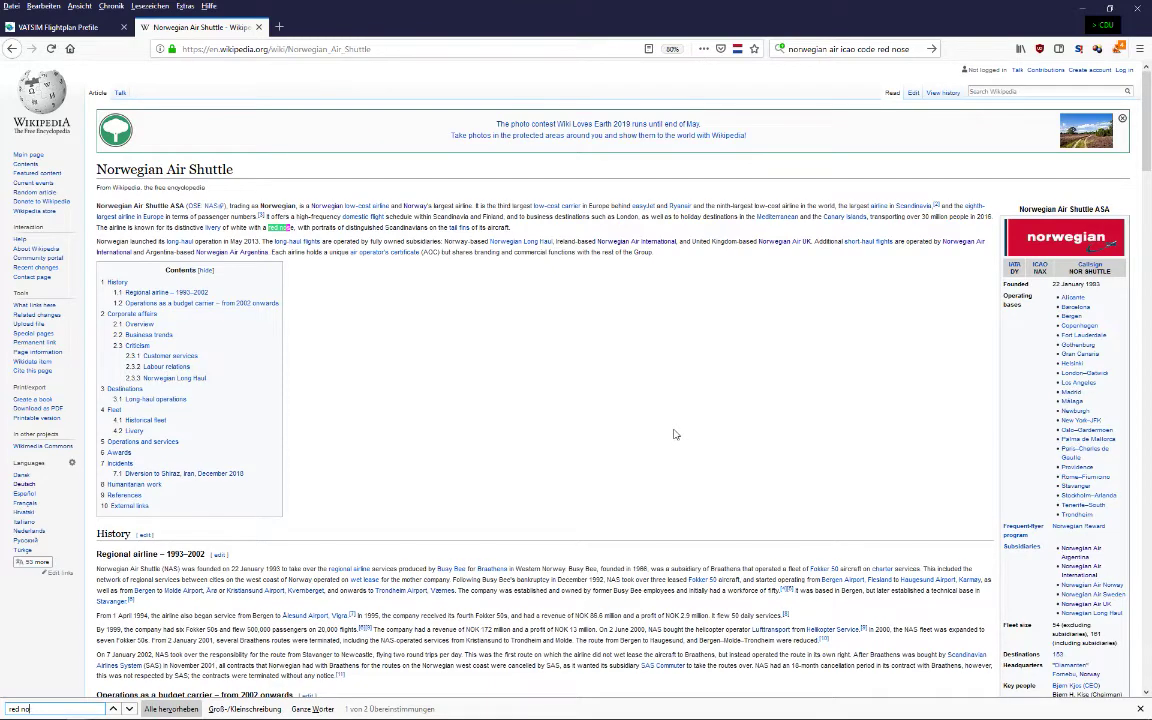
# Find the mentions of "NAX" within the Norwegian Air Shuttle article and examine the fleet tables including subsidiaries
pyautogui.press('BackSpace')
pyautogui.press('BackSpace')
pyautogui.press('BackSpace')
pyautogui.press('BackSpace')
pyautogui.press('BackSpace')
pyautogui.press('BackSpace')
pyautogui.write('NAX')
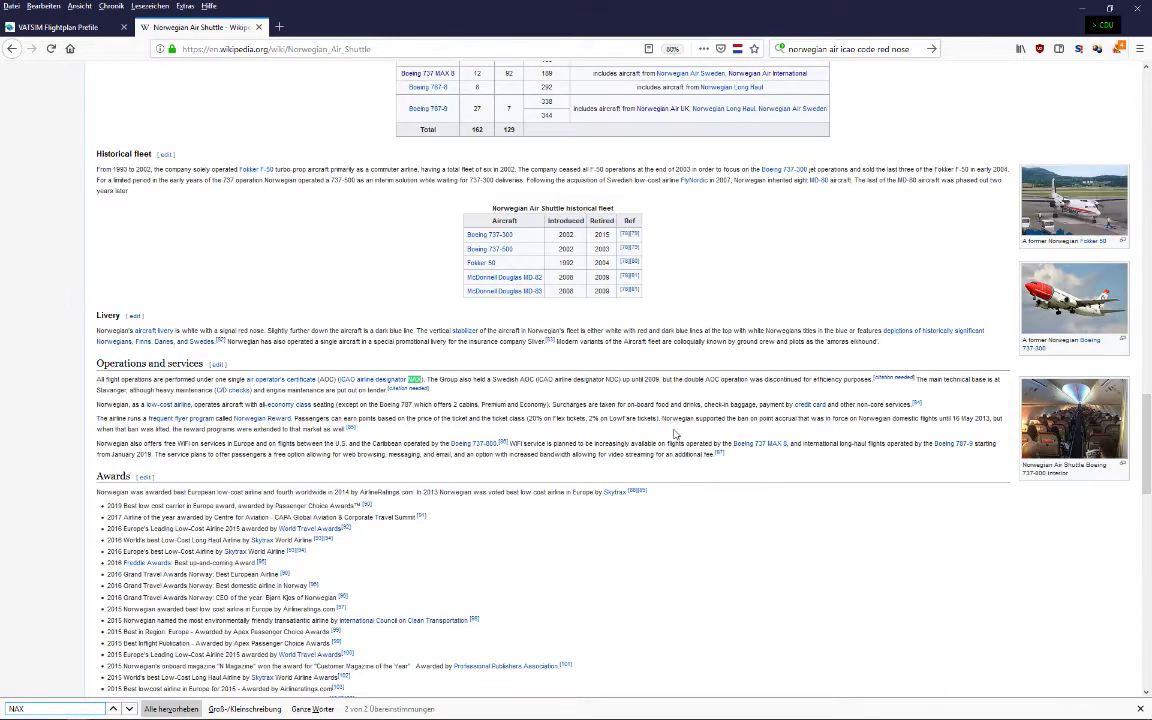
pyautogui.press('Return')
pyautogui.press('Return')
pyautogui.scroll(4, 547, 431)
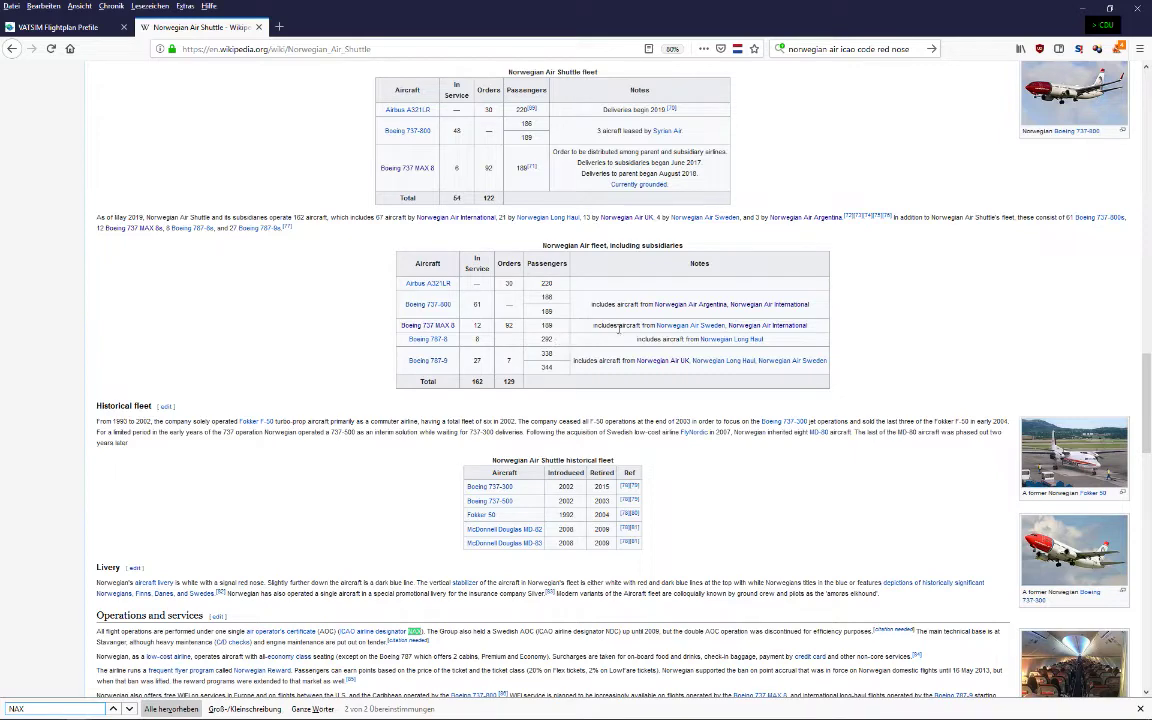
# Open the Norwegian Air International article, and from there look up Norwegian Air UK on Wikipedia to check its airline codes
pyautogui.moveTo(767, 331)
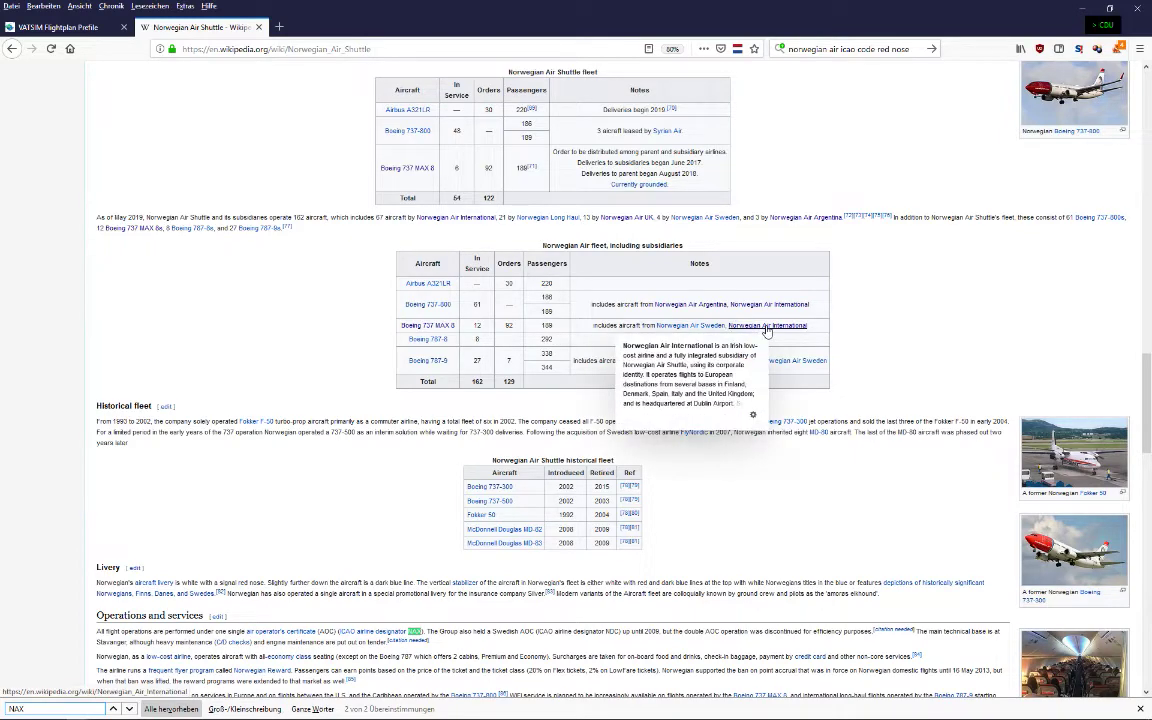
pyautogui.click(768, 328)
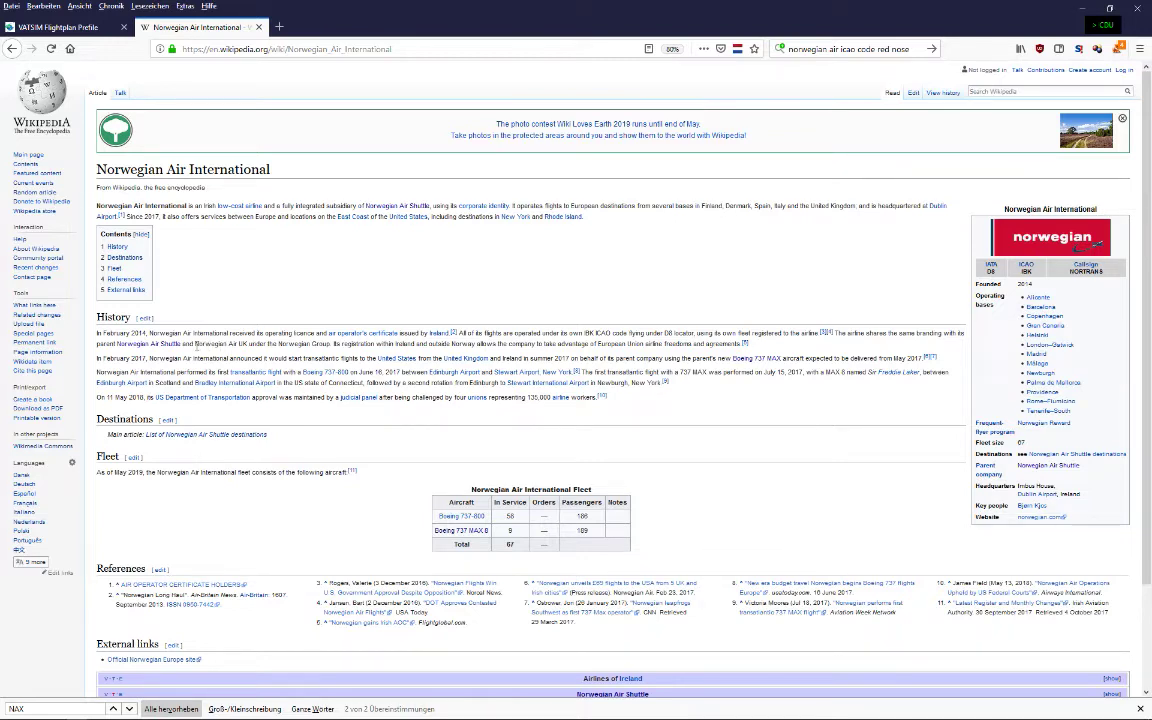
pyautogui.moveTo(196, 343); pyautogui.dragTo(246, 346)
pyautogui.click(1005, 91)
pyautogui.write('Norwegian Air UK')
pyautogui.press('Return')
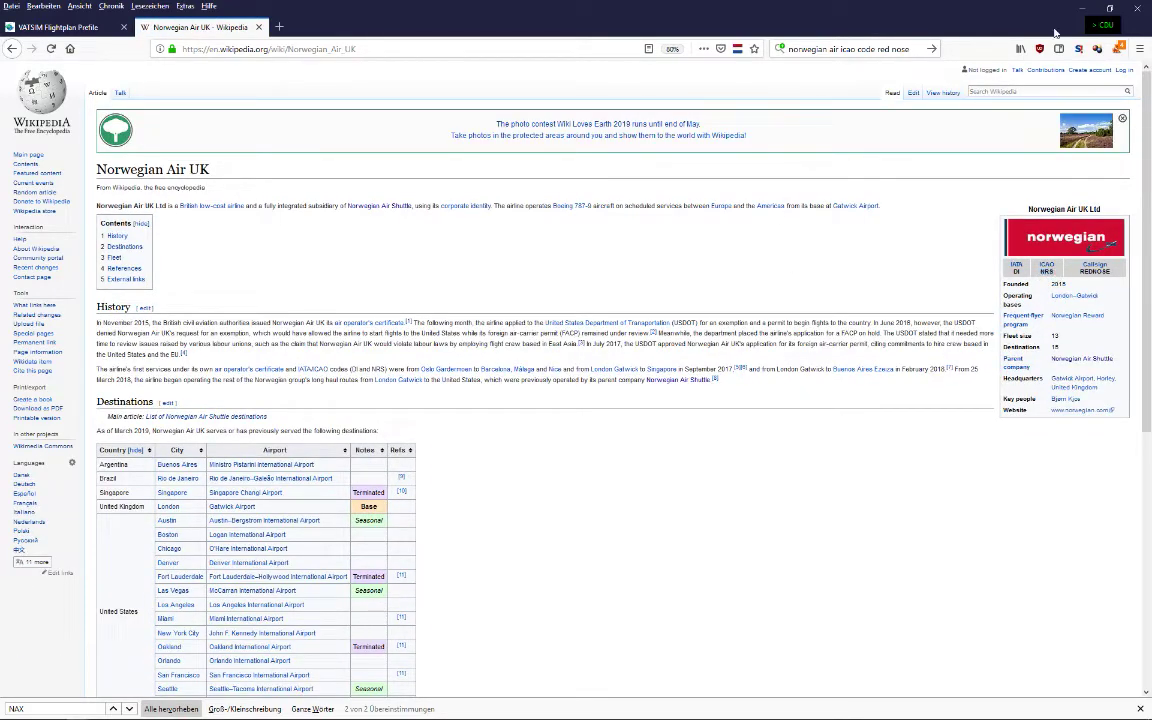
# Switch to swift and set the own aircraft's callsign to NRS145G and its aircraft type to B738
pyautogui.hotkey('alt', 'Tab')
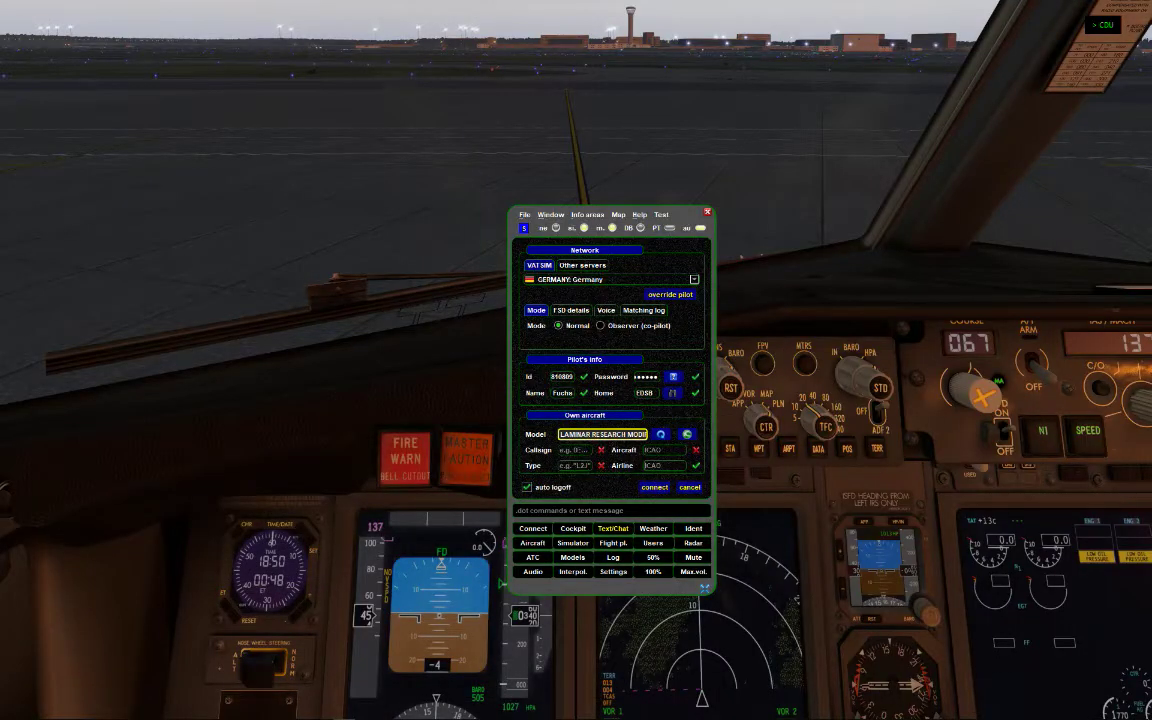
pyautogui.write('NB757')
pyautogui.press('BackSpace')
pyautogui.press('BackSpace')
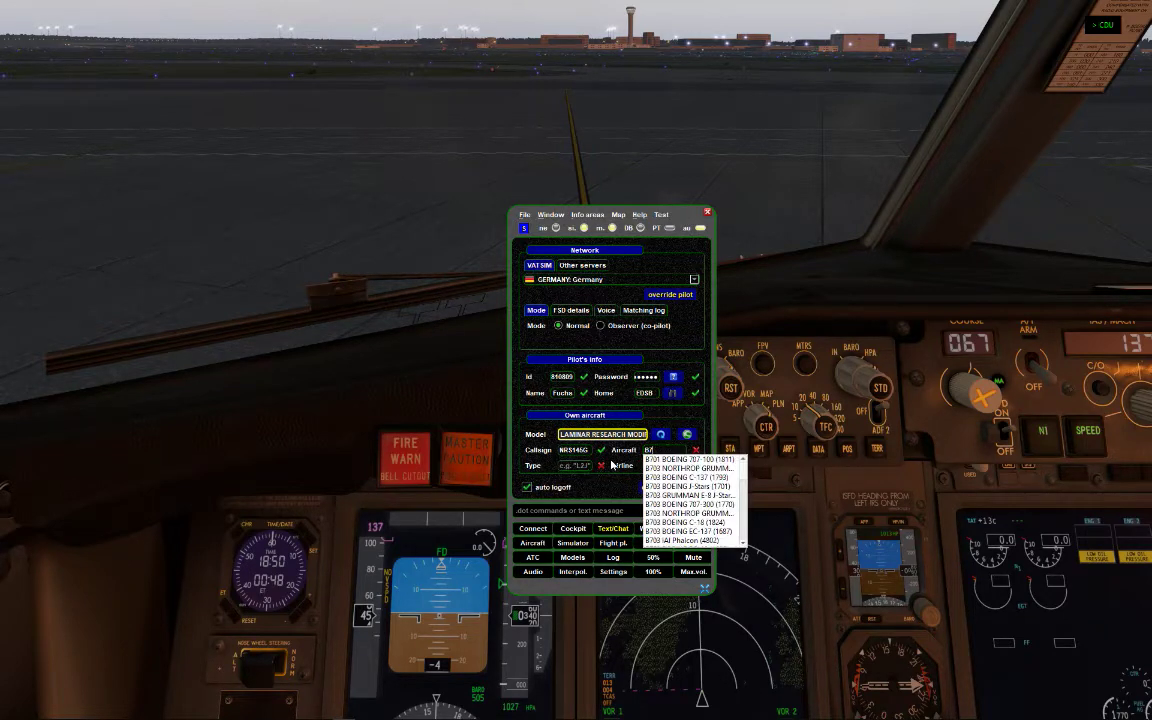
pyautogui.write('38')
pyautogui.press('Return')
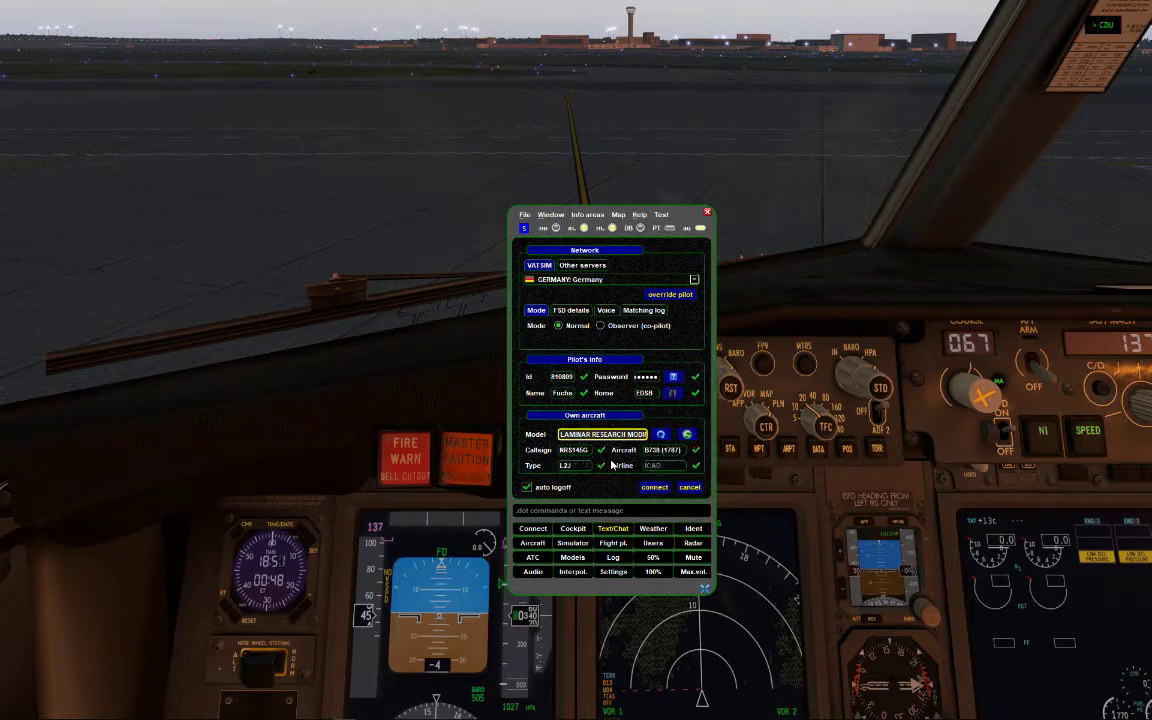
# Set the own aircraft's airline to NRS and connect to the VATSIM network
pyautogui.write('NRS')
pyautogui.press('Down')
pyautogui.press('Return')
pyautogui.click(654, 487)
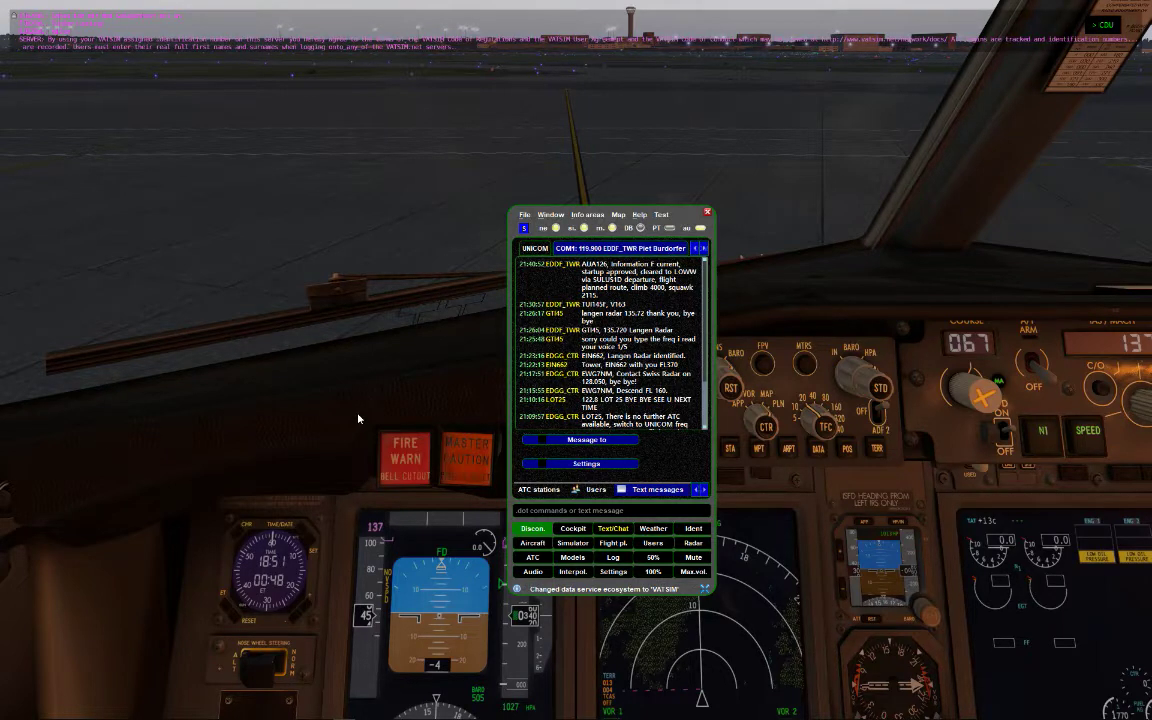
# Disconnect from VATSIM, dismiss the error message and reopen the connection settings
pyautogui.click(533, 528)
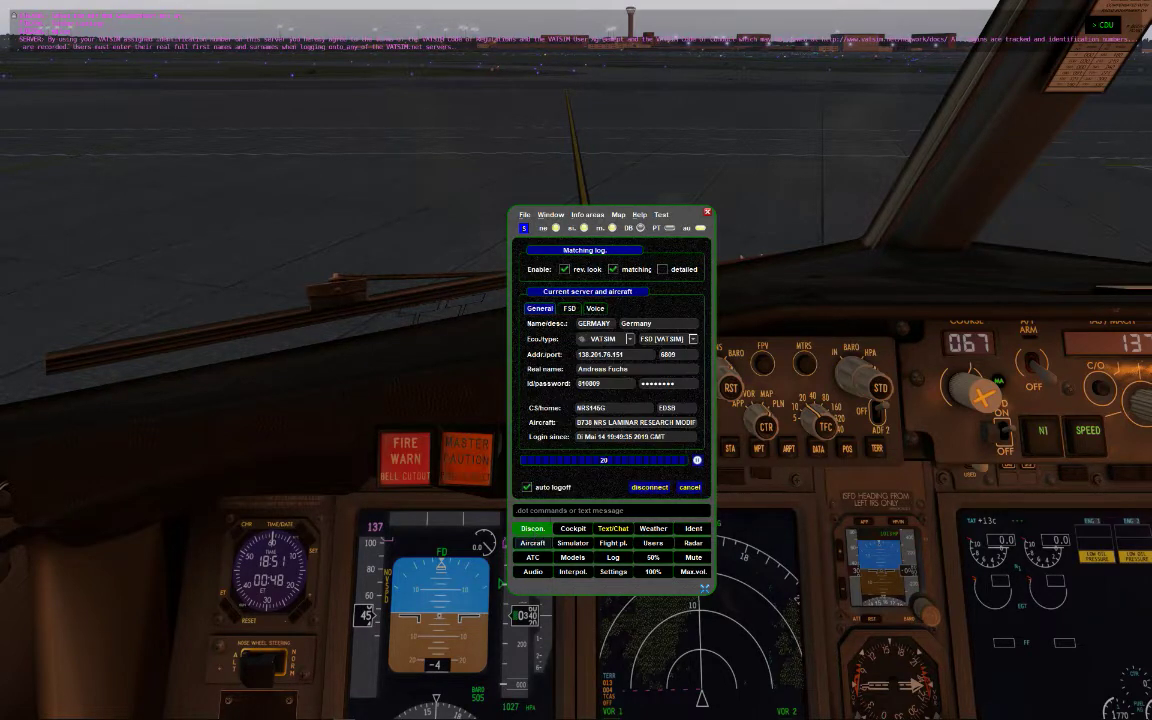
pyautogui.click(634, 488)
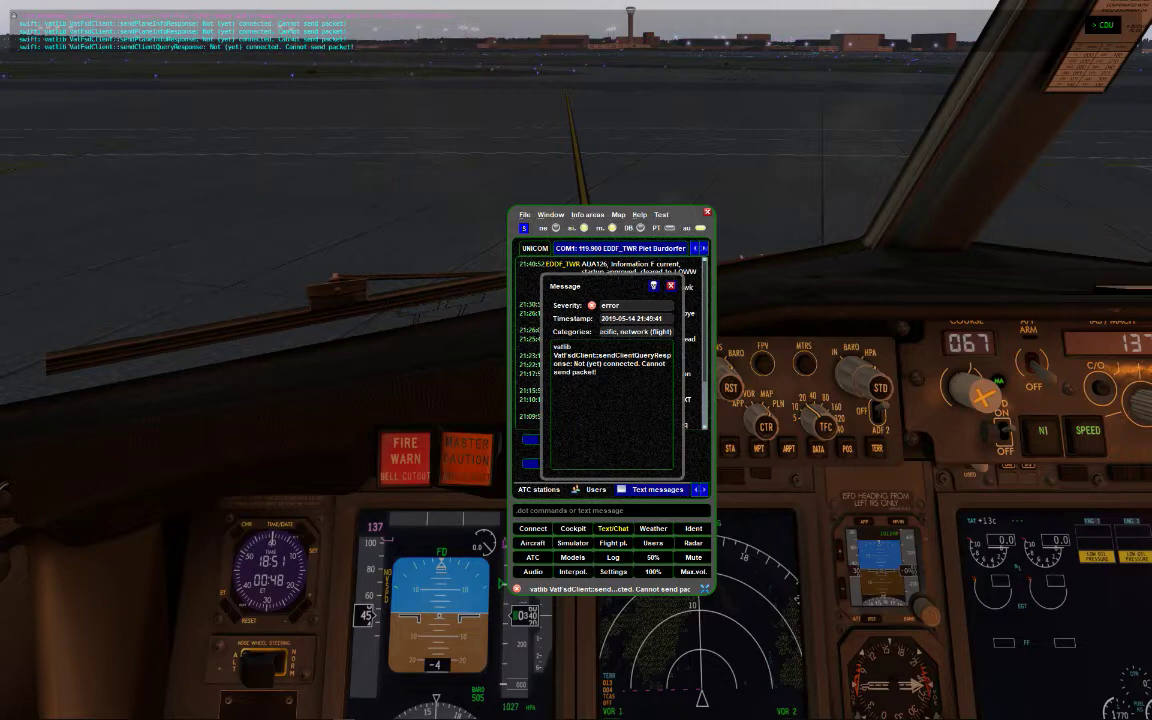
pyautogui.click(671, 287)
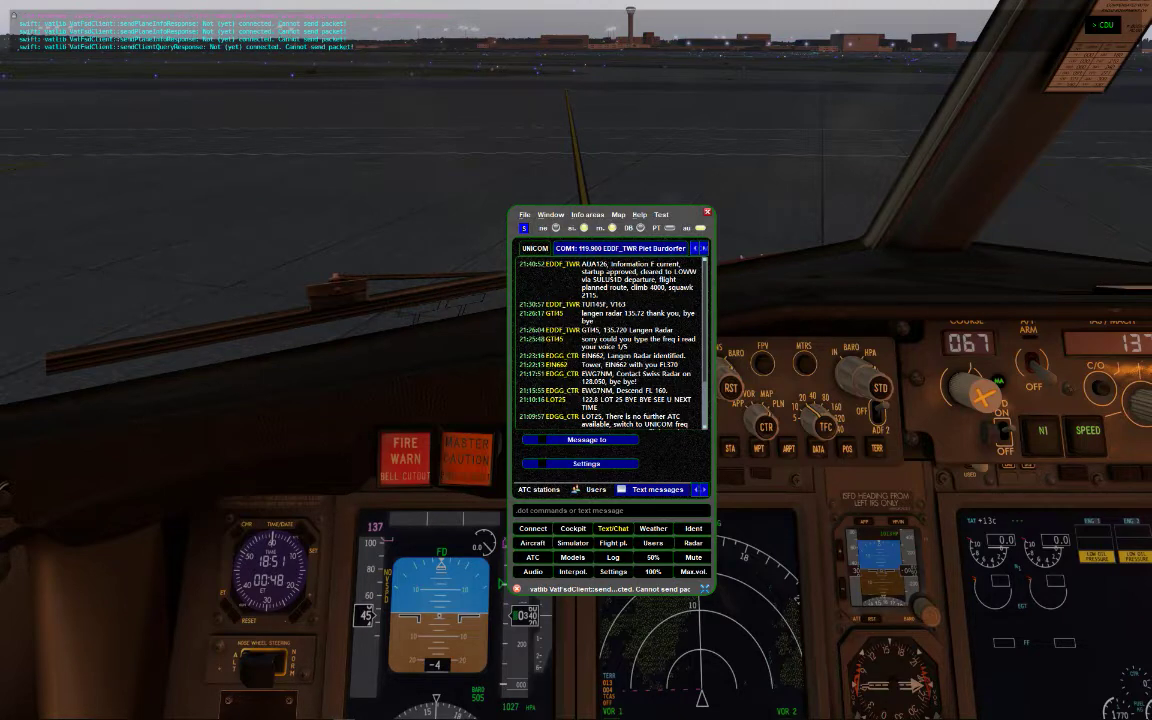
pyautogui.click(537, 531)
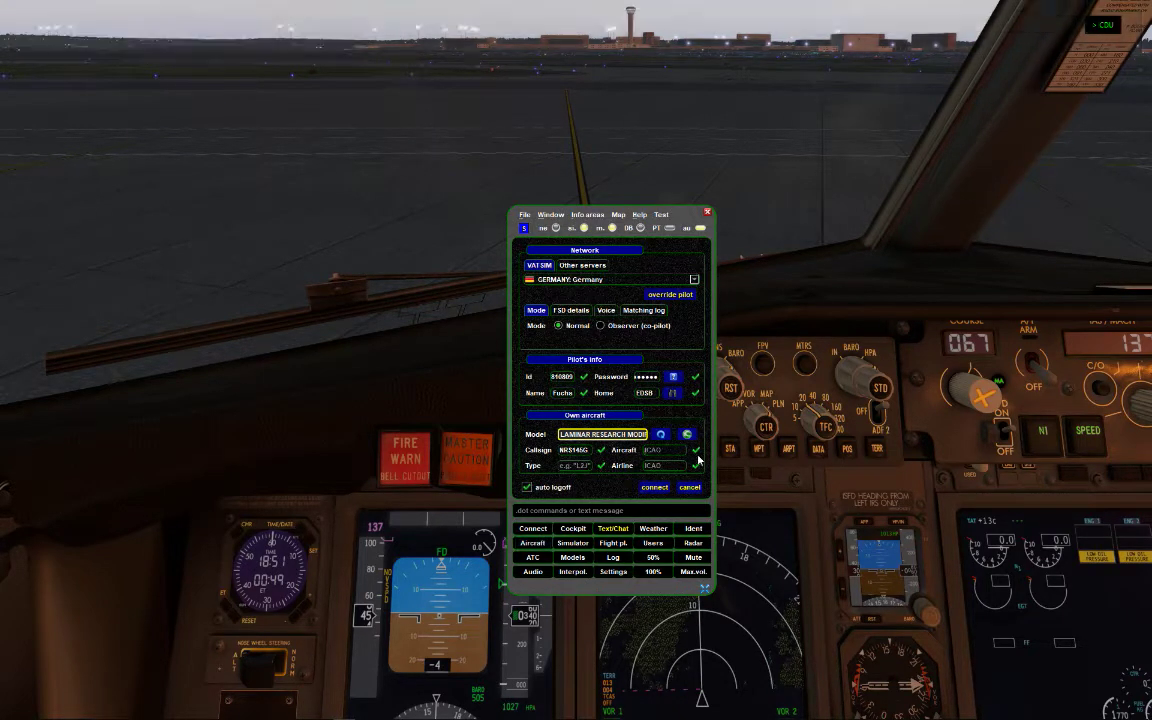
# Set the own aircraft's type to B738 (Boeing 737-800) and its airline to NRS again
pyautogui.write('b748')
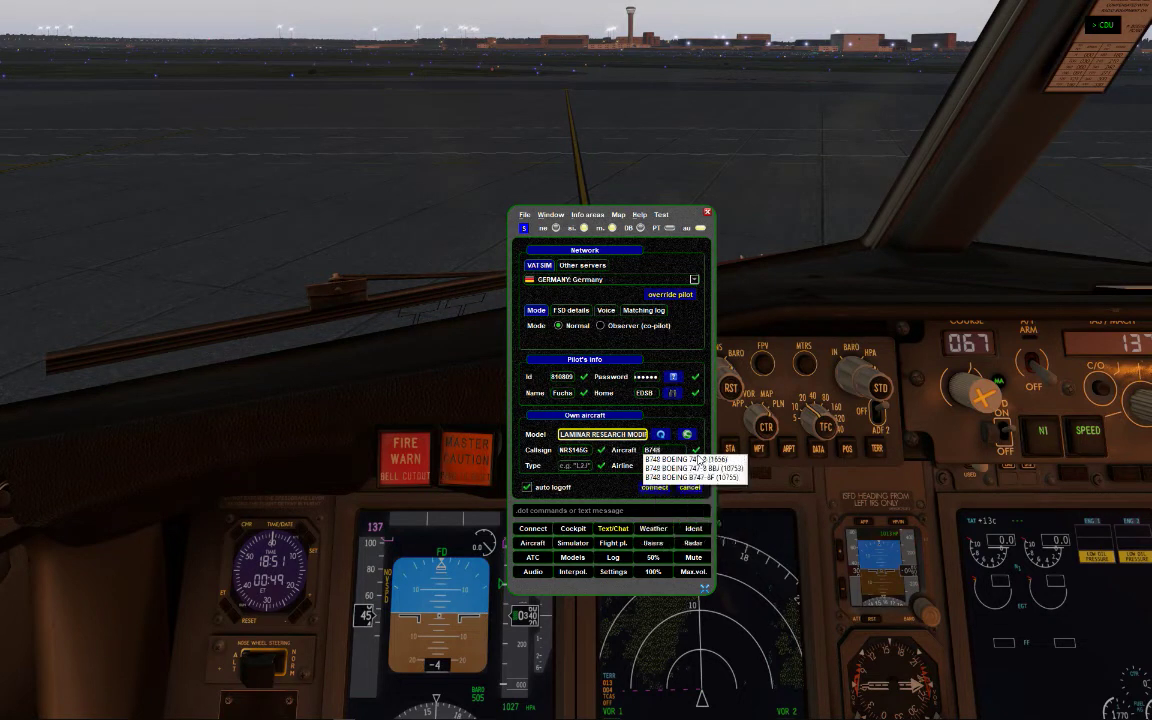
pyautogui.press('Down')
pyautogui.click(698, 459)
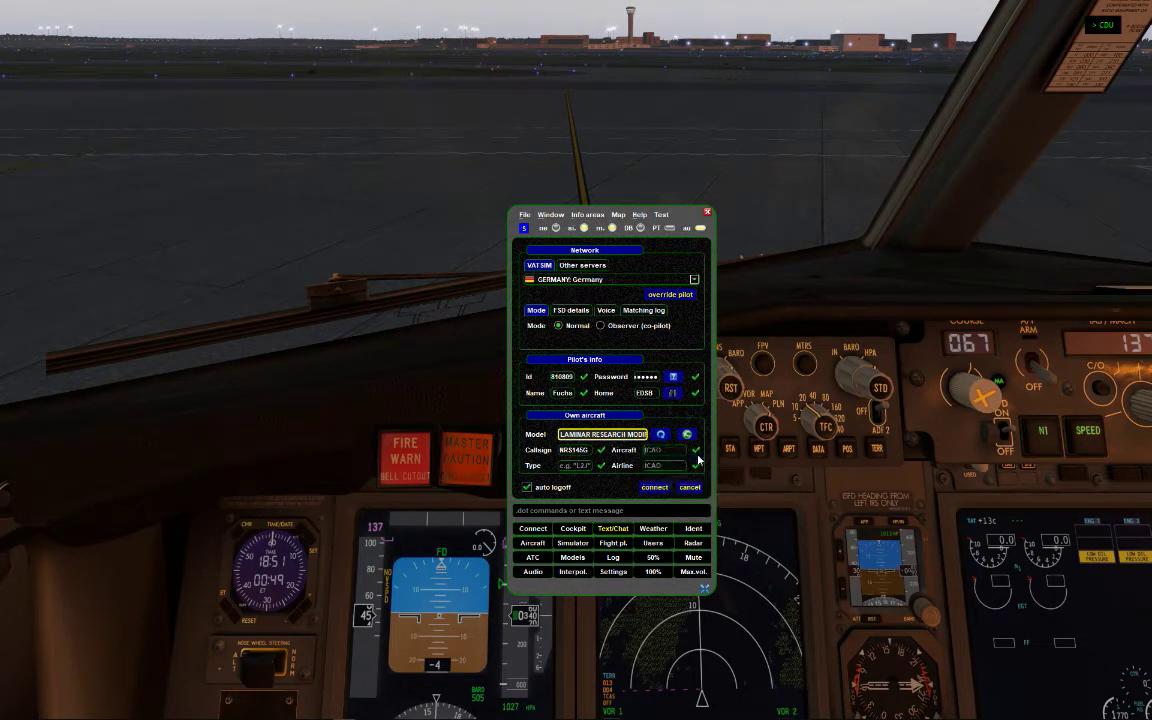
pyautogui.write('B738')
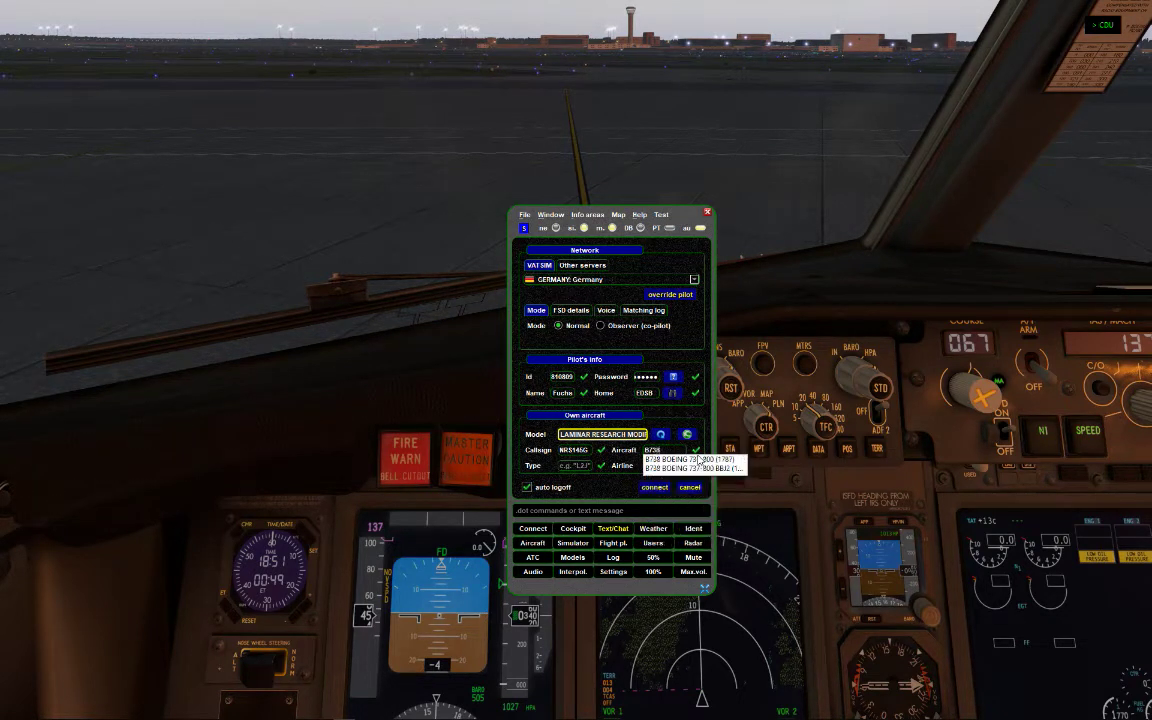
pyautogui.click(699, 459)
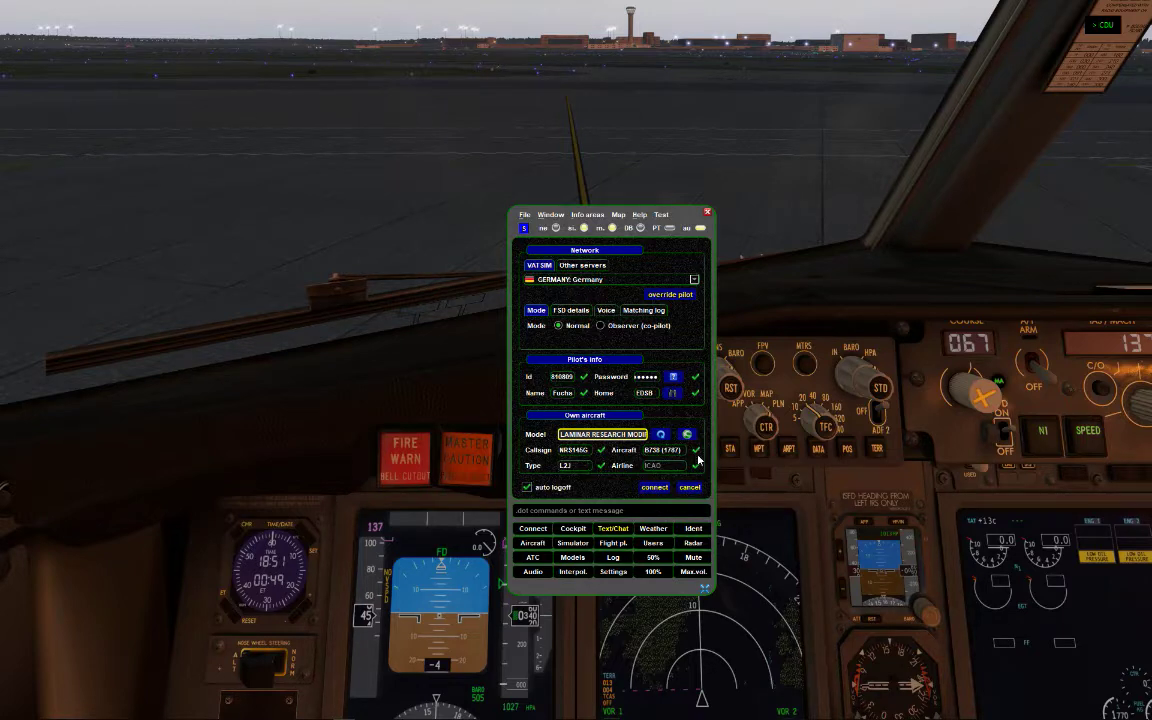
# Switch to the browser, close the Wikipedia article, and file the VATSIM flight plan under the callsign NRS145G
pyautogui.hotkey('alt', 'Tab')
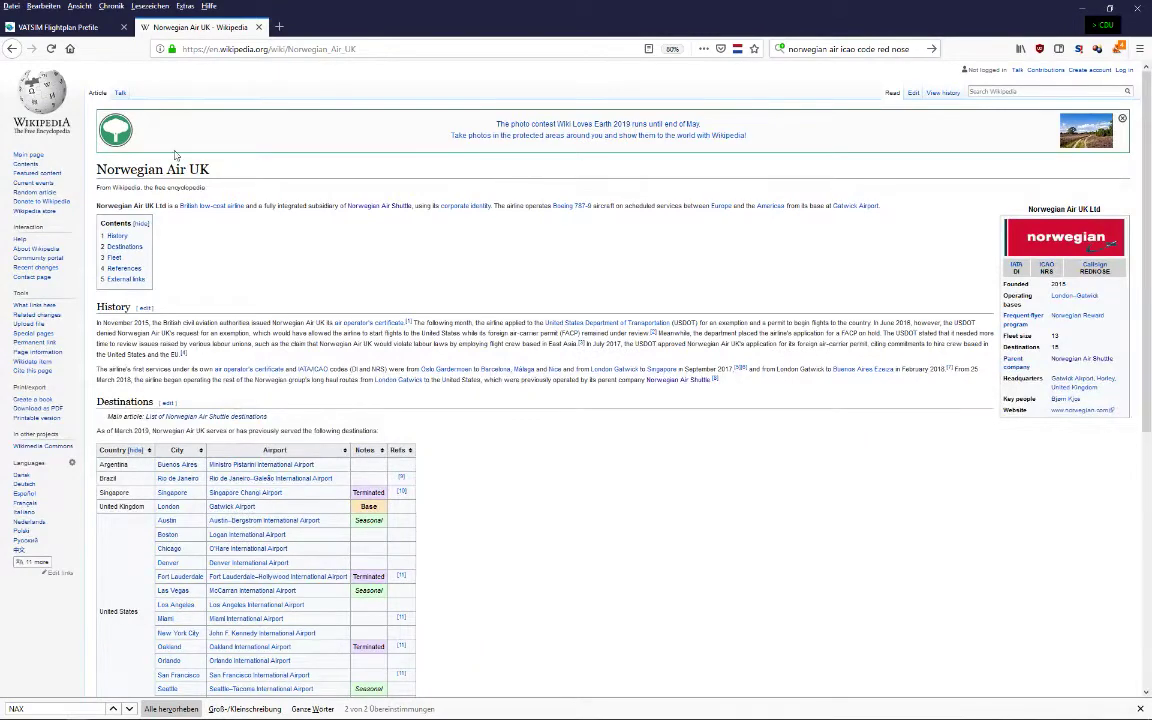
pyautogui.hotkey('ctrl', 'w')
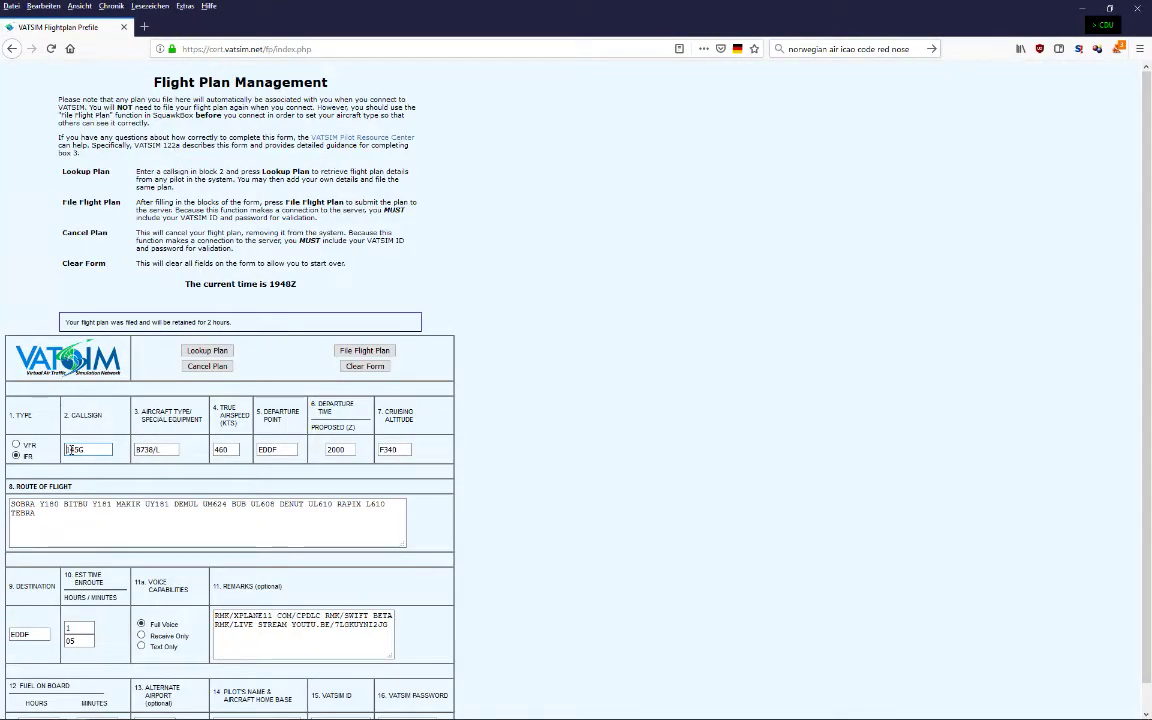
pyautogui.write('NRS')
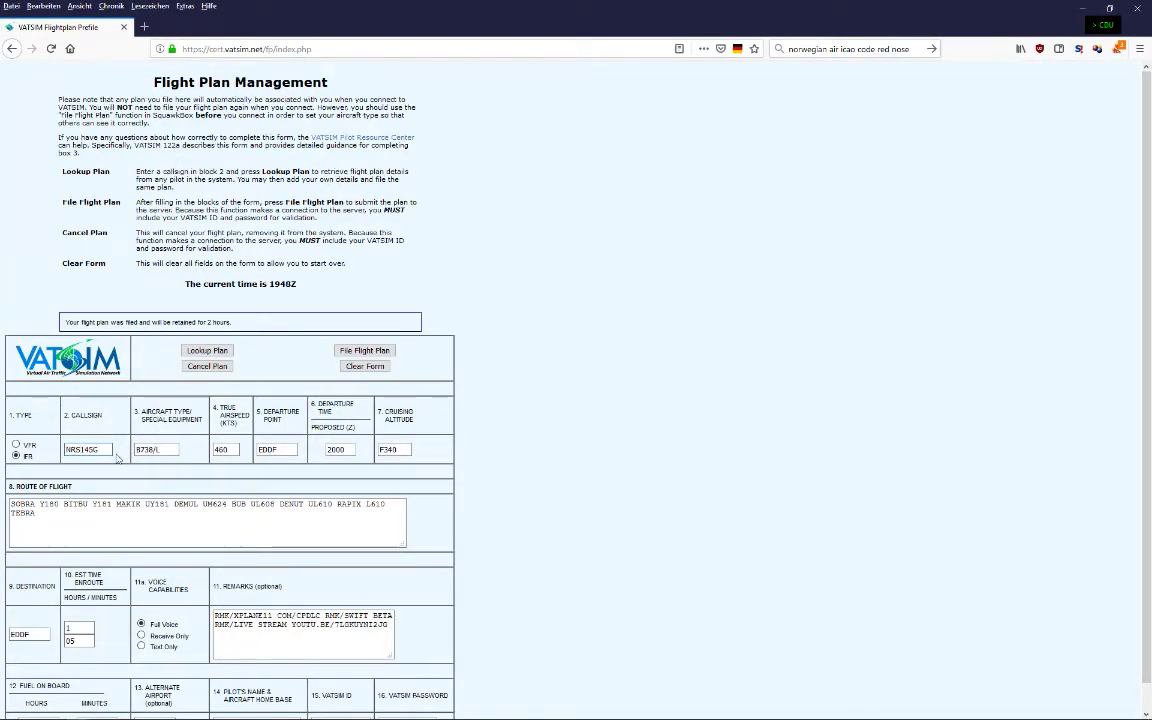
pyautogui.click(372, 352)
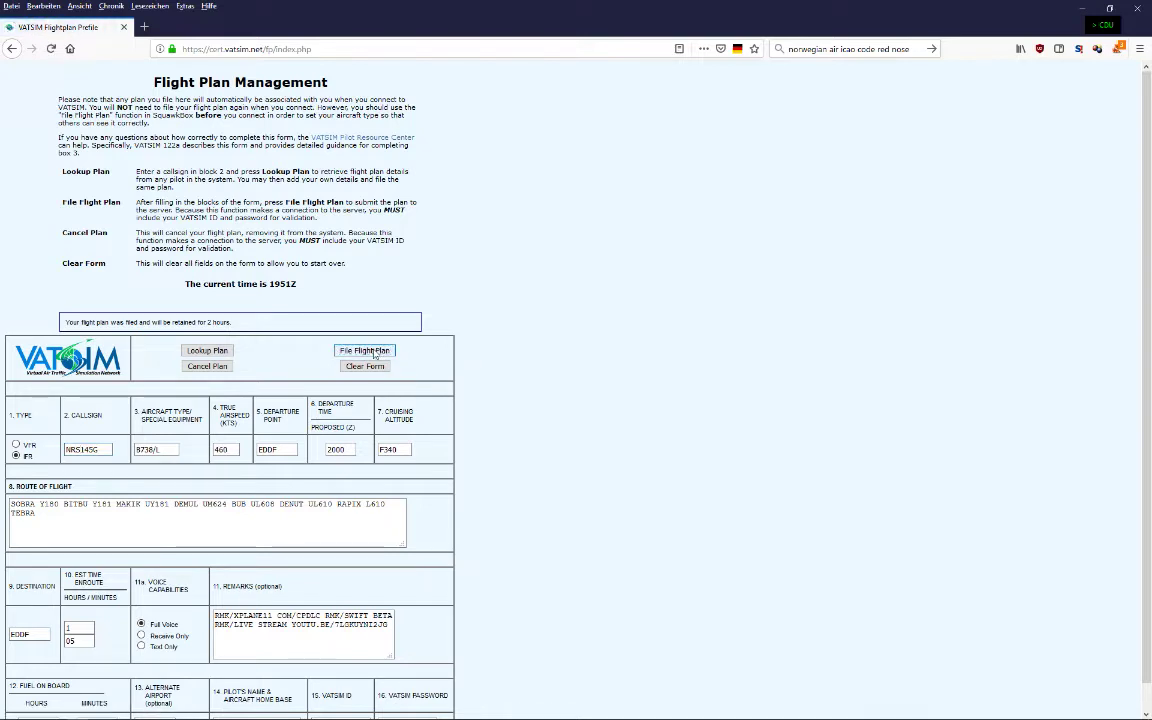
# Look up the flight plan filed for callsign TUI145G and cancel it
pyautogui.moveTo(81, 450); pyautogui.dragTo(1, 449)
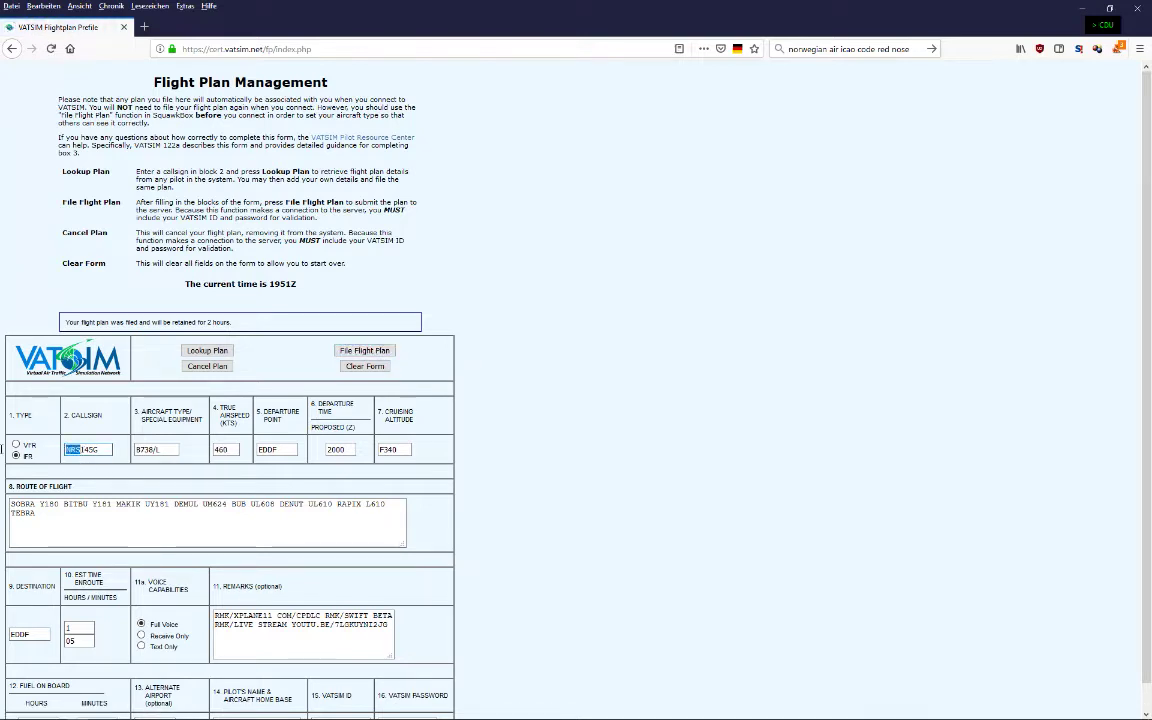
pyautogui.write('TUI')
pyautogui.press('Tab')
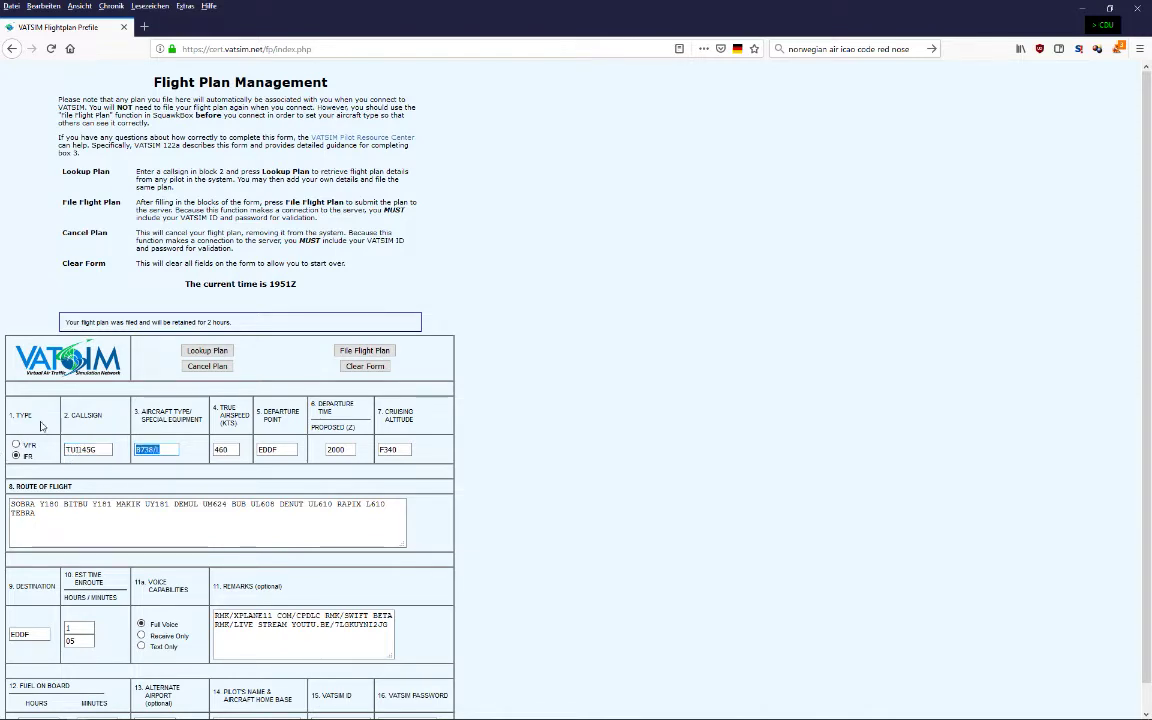
pyautogui.click(208, 351)
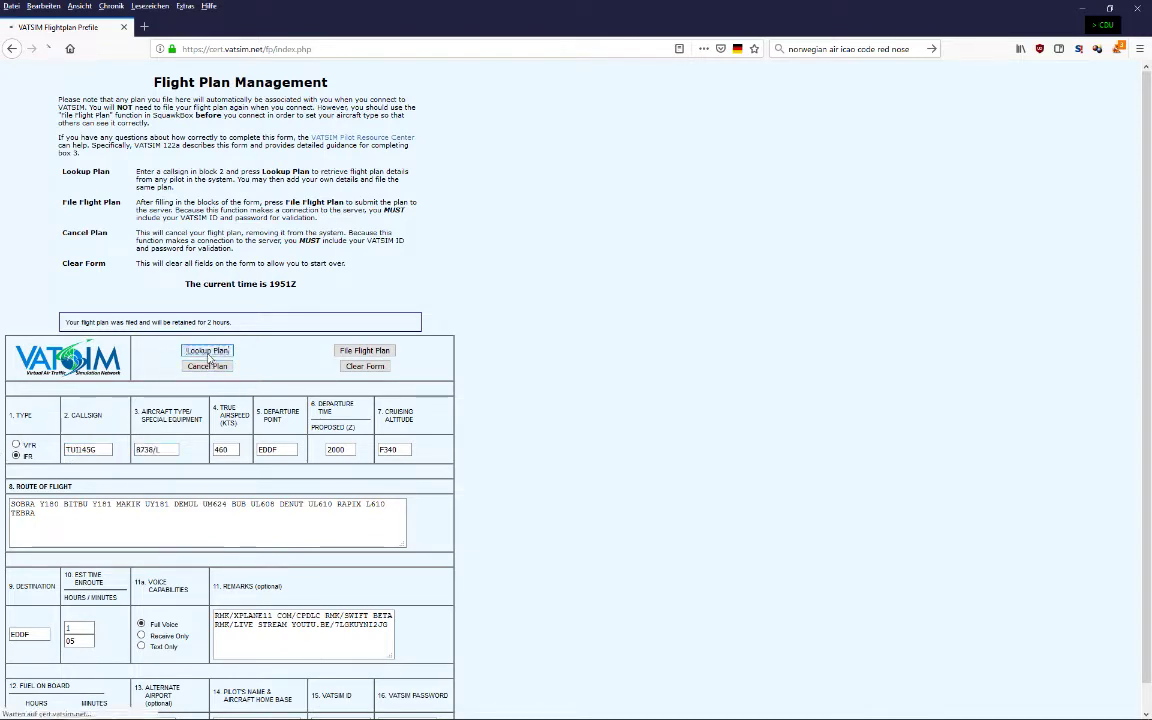
pyautogui.click(100, 451)
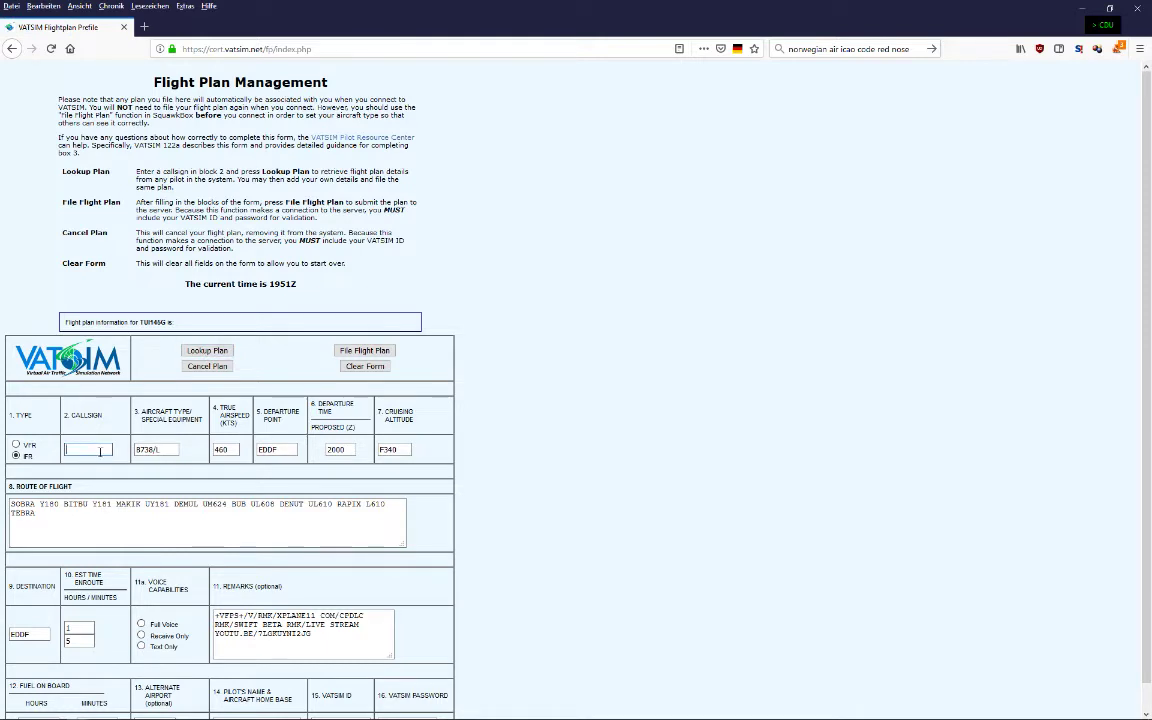
pyautogui.write('TUI145G')
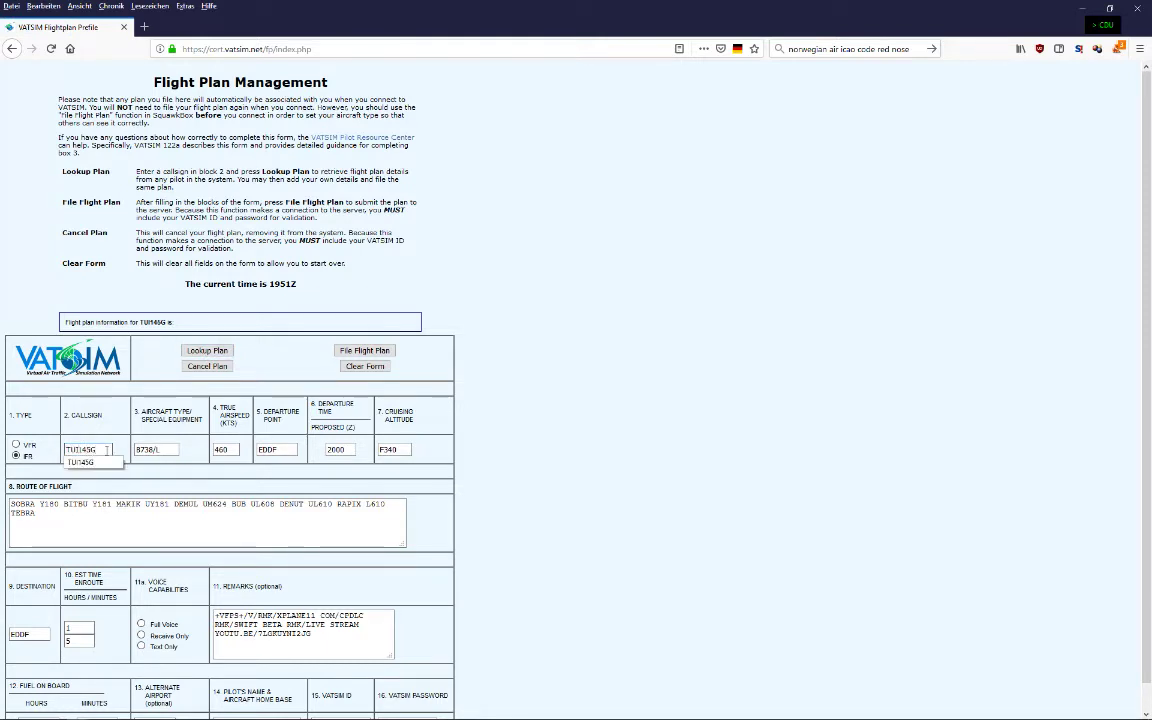
pyautogui.press('Tab')
pyautogui.click(207, 366)
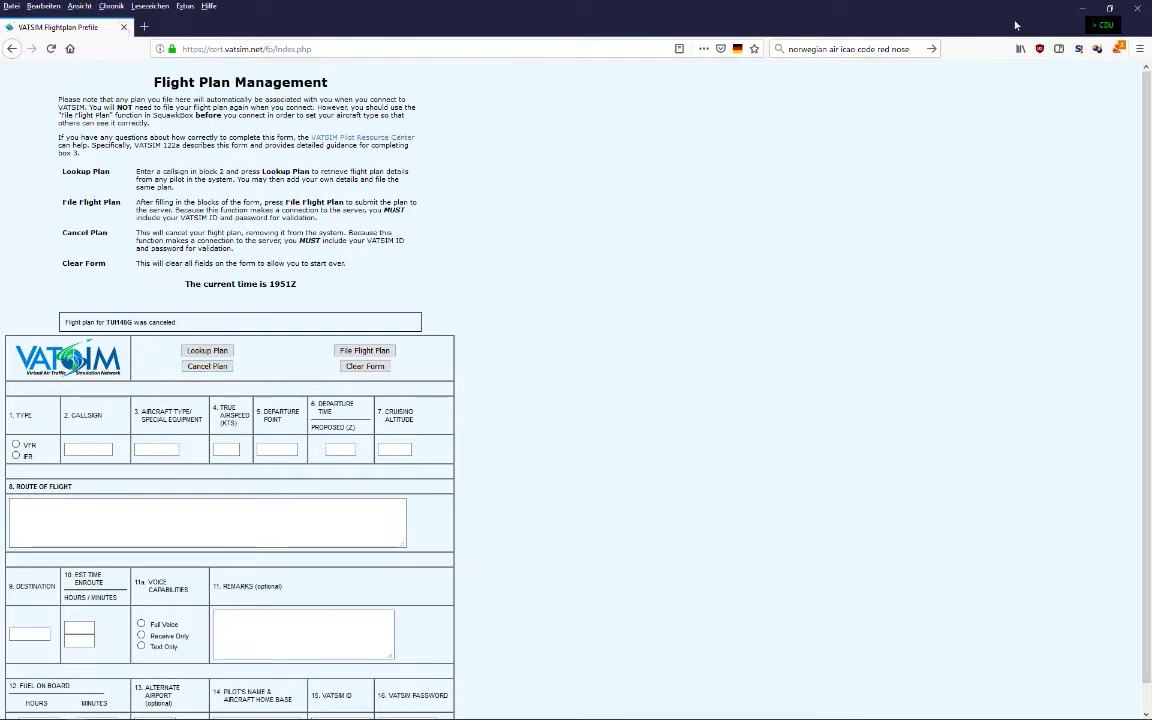
# Return to swift and connect to VATSIM with the entered aircraft data
pyautogui.click(1080, 12)
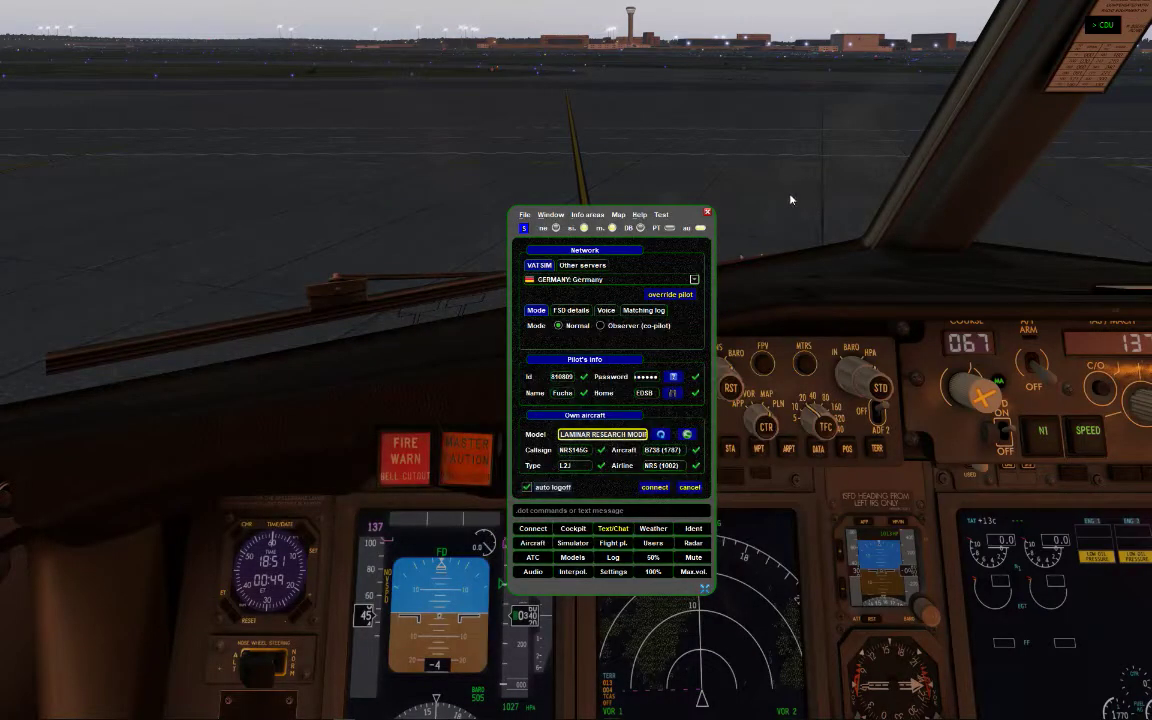
pyautogui.click(532, 528)
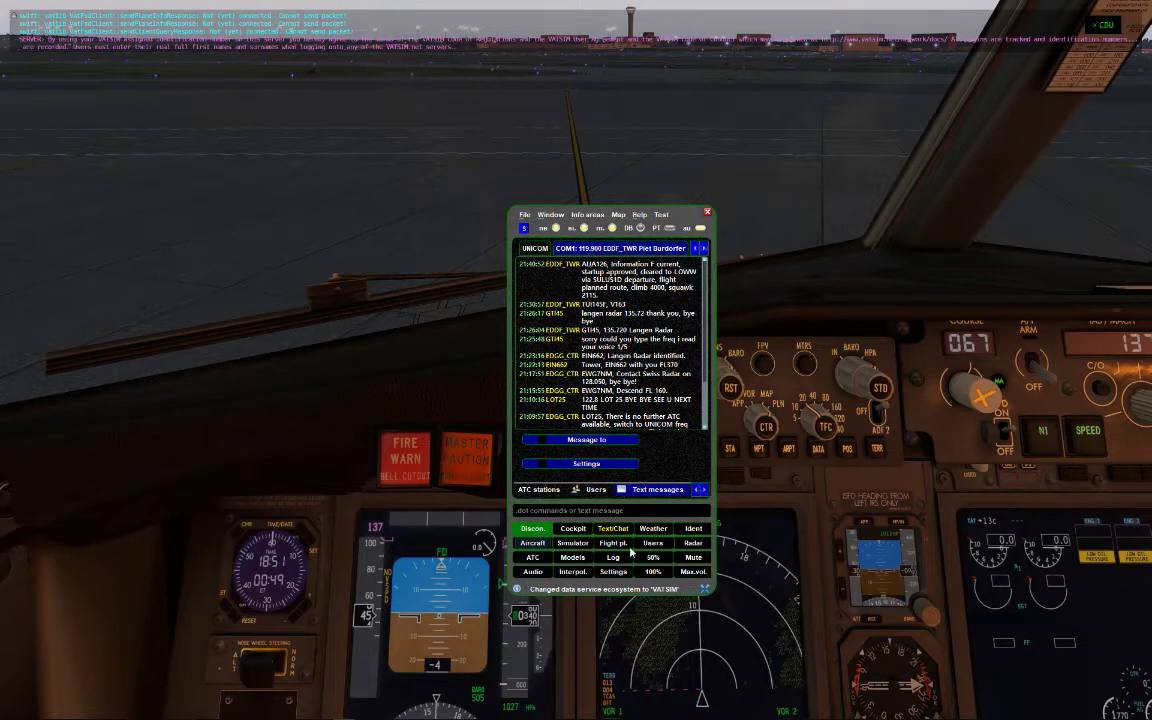
# Load the saved flight plan in swift, overriding the current flight plan data, and review its route
pyautogui.click(617, 543)
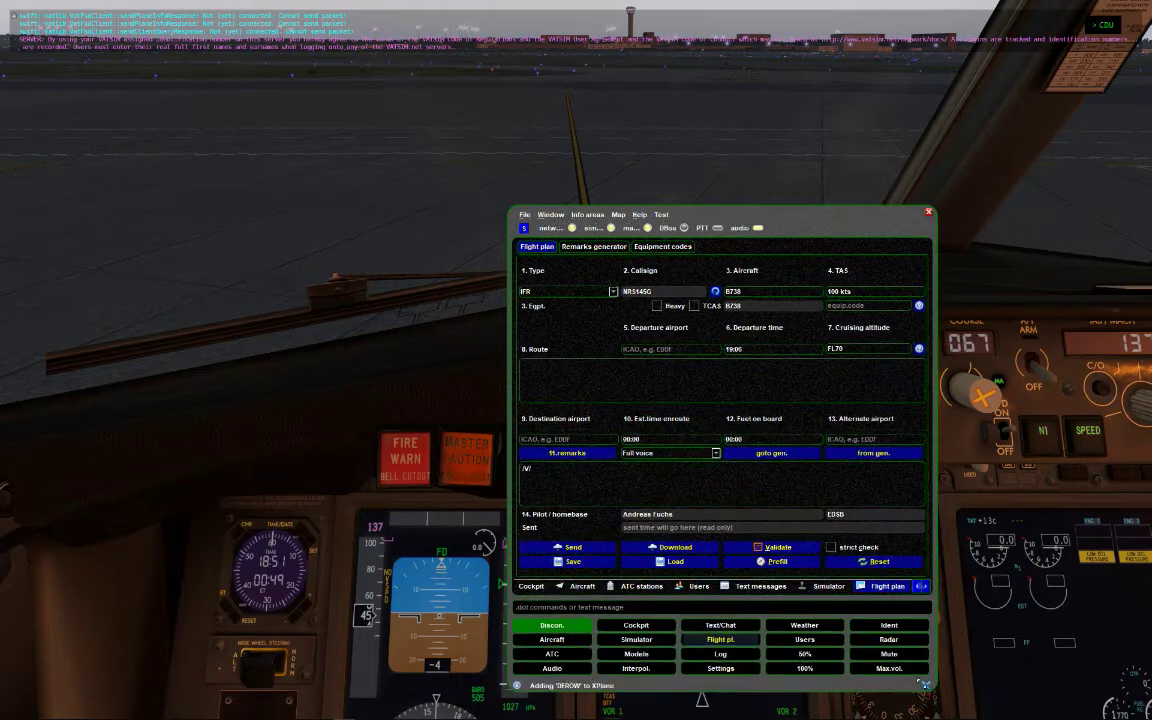
pyautogui.click(697, 561)
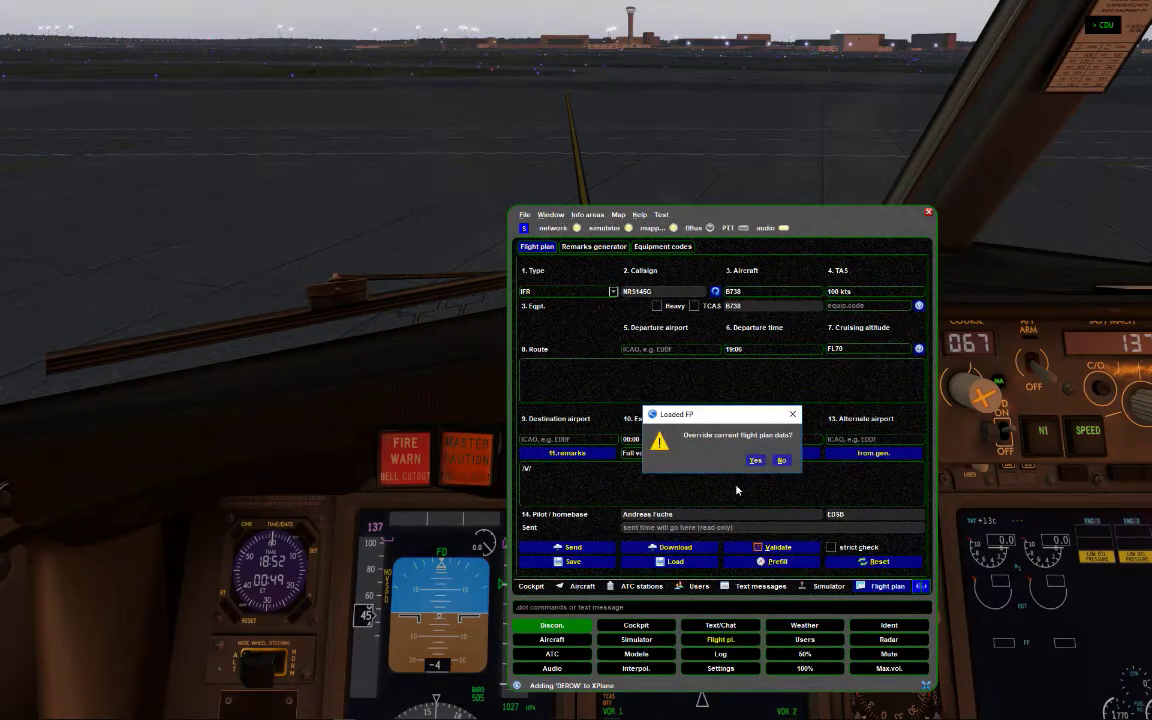
pyautogui.click(755, 461)
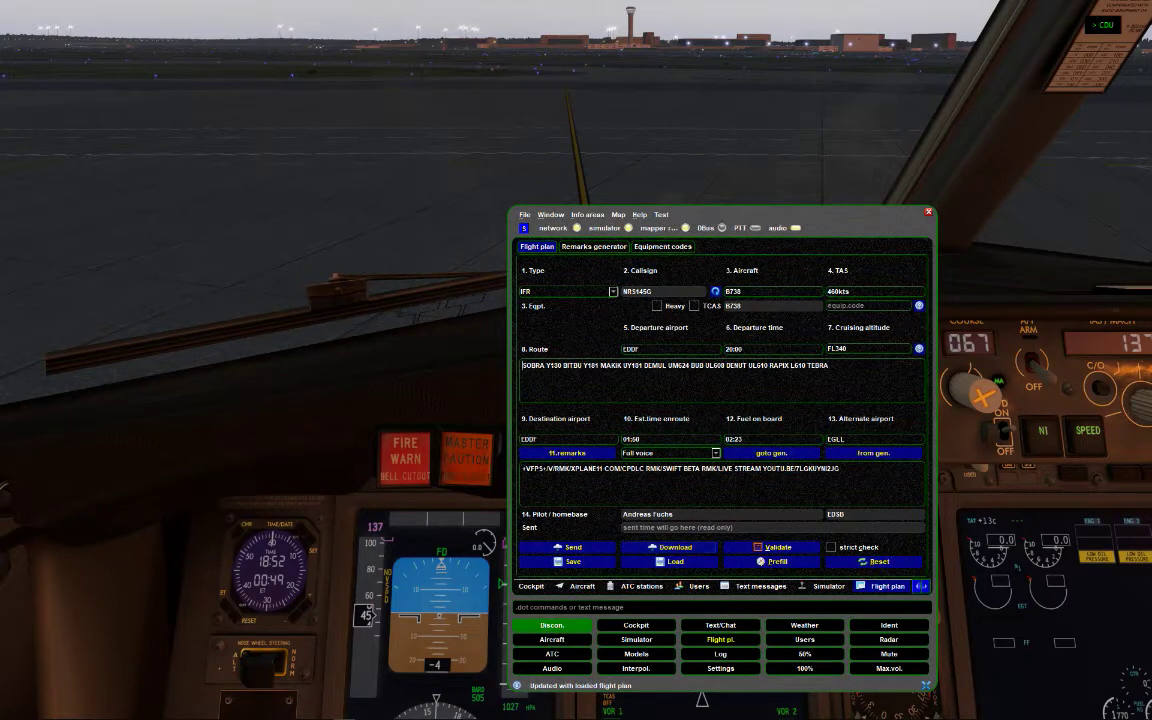
pyautogui.moveTo(556, 365); pyautogui.dragTo(828, 365)
pyautogui.click(828, 365)
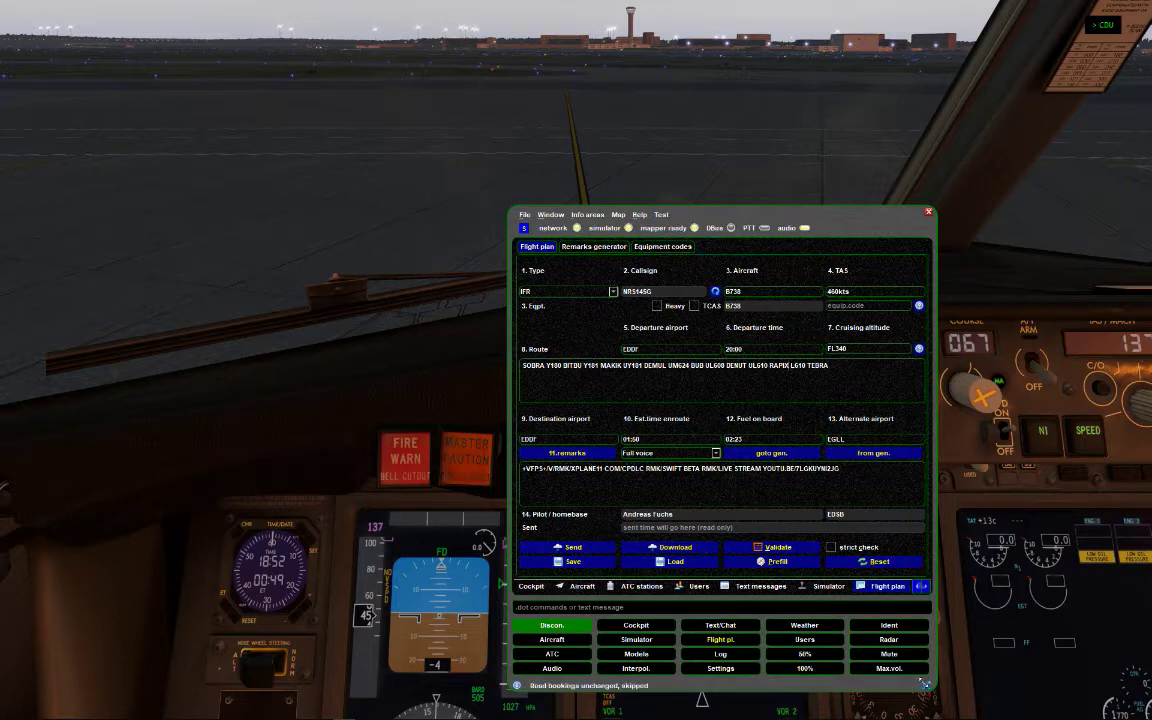
# Narrow the swift window and clear it from the cockpit view
pyautogui.moveTo(925, 683); pyautogui.dragTo(745, 678)
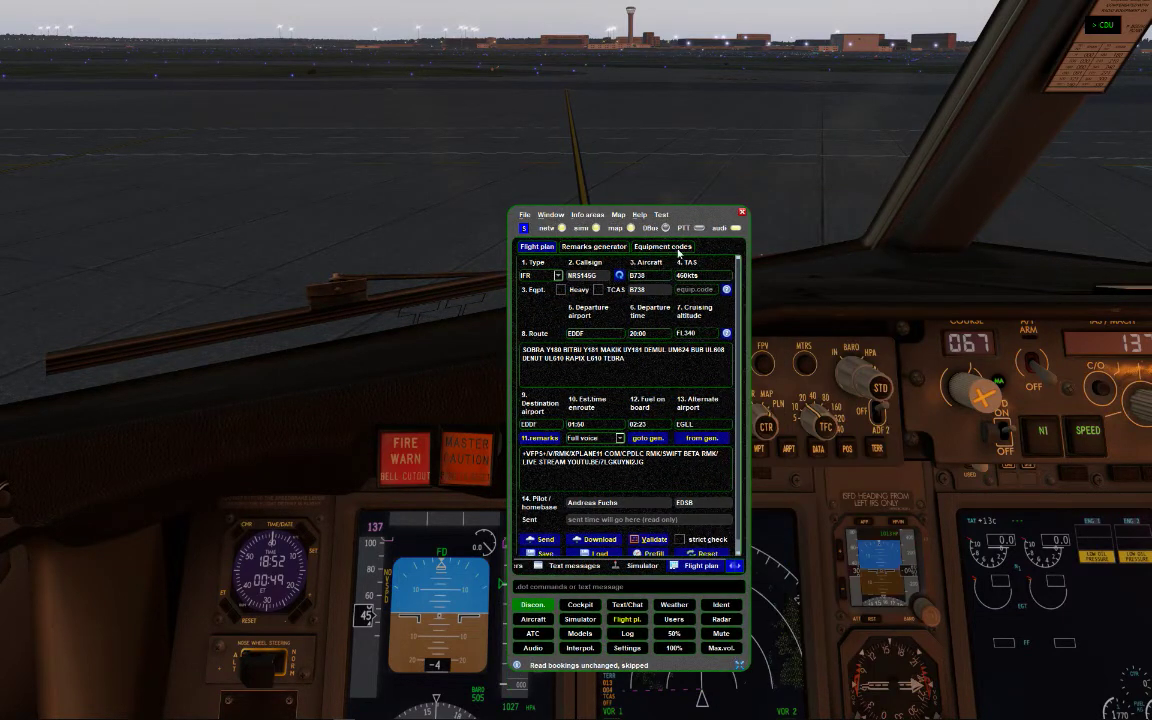
pyautogui.moveTo(749, 222); pyautogui.dragTo(1094, 224)
pyautogui.click(1082, 216)
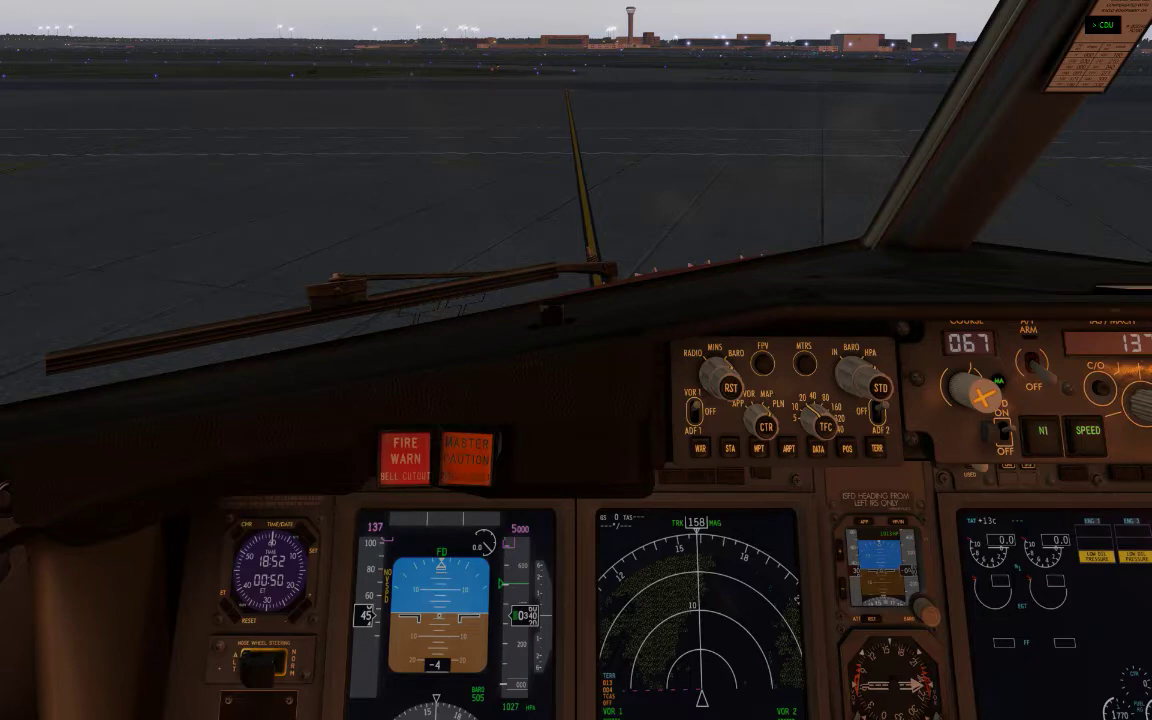
# Bring up the CDU, go to the ACARS preflight page and initialise the system to clear the previous flight's data
pyautogui.click(1103, 25)
pyautogui.moveTo(840, 213); pyautogui.dragTo(830, 298)
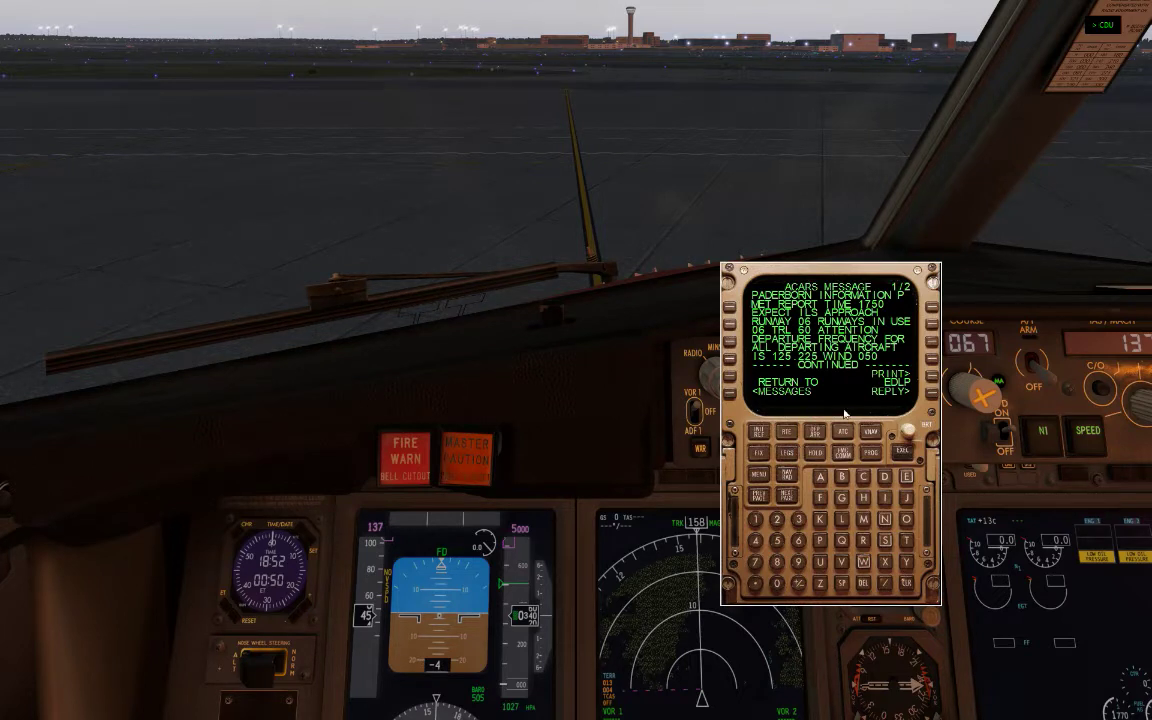
pyautogui.click(843, 453)
pyautogui.click(843, 431)
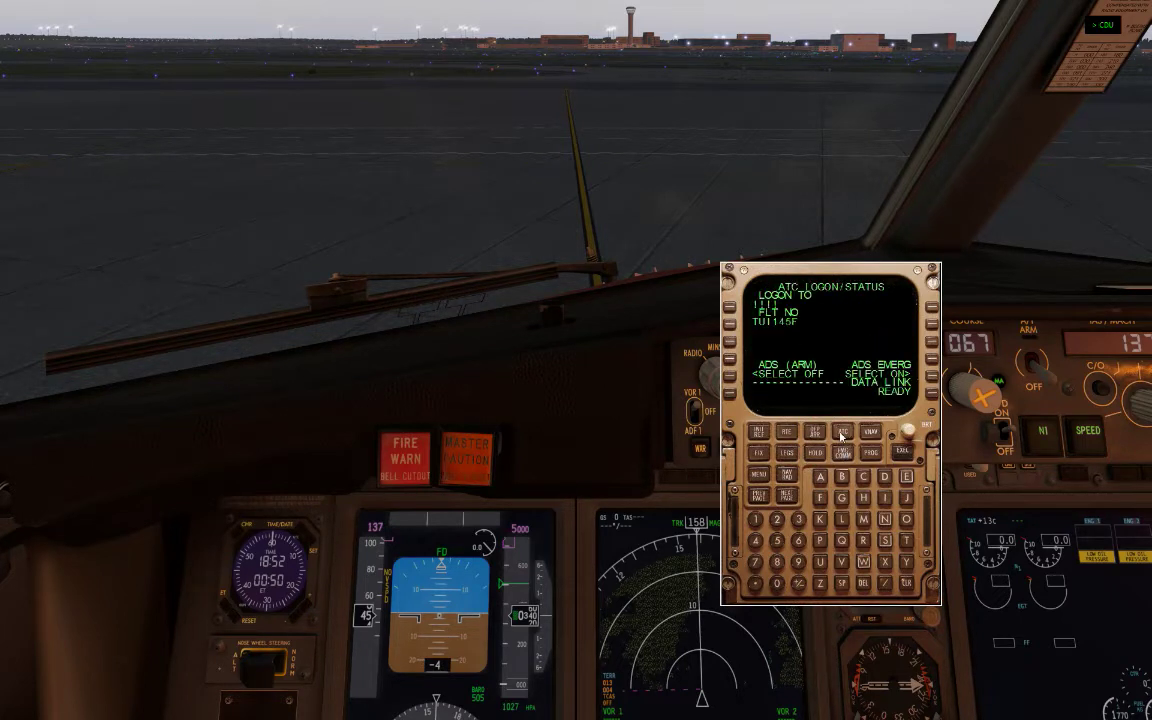
pyautogui.click(843, 453)
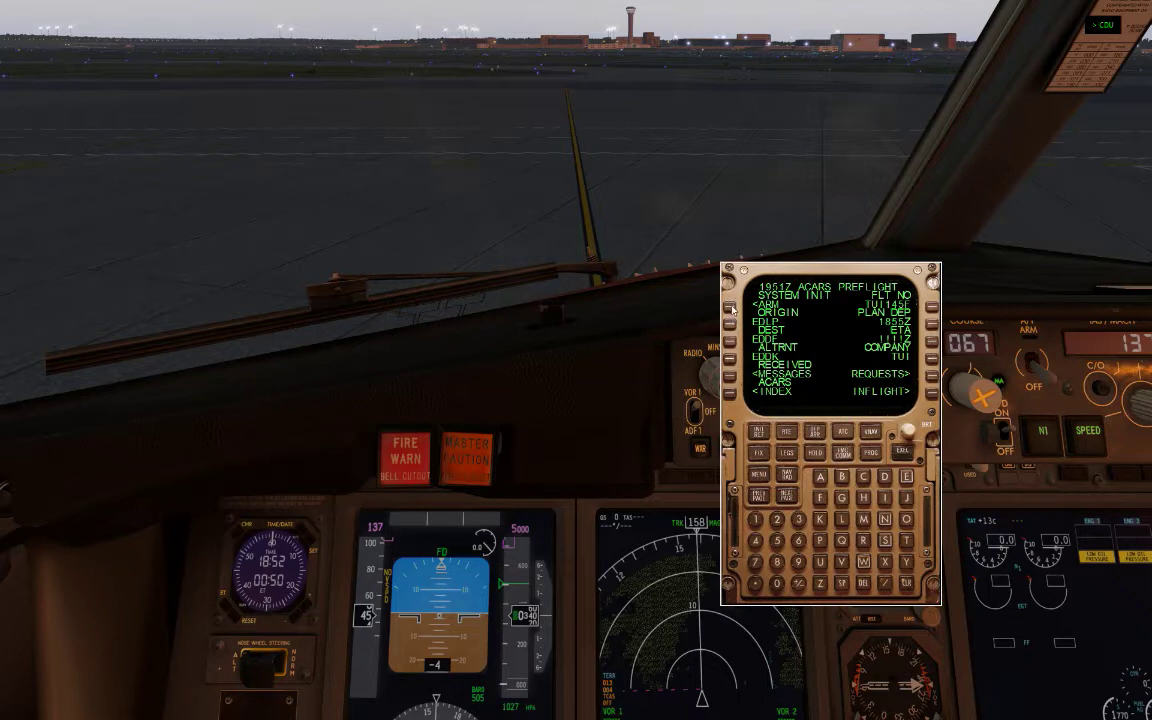
pyautogui.click(730, 307)
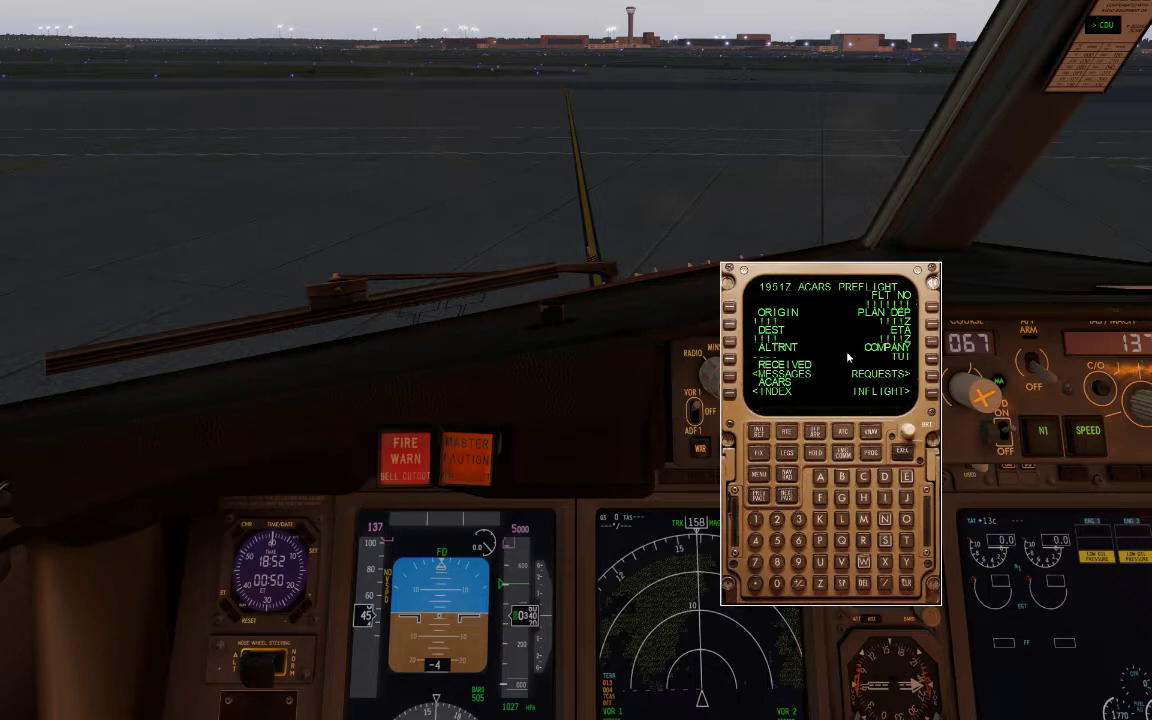
# Enter flight number NRS145G, origin EDDF, destination EGKK and alternate EGLL in the ACARS preflight data
pyautogui.write('NRS145G')
pyautogui.click(931, 308)
pyautogui.write('EDDF')
pyautogui.click(730, 326)
pyautogui.write('EGKK')
pyautogui.click(731, 345)
pyautogui.write('EGLL')
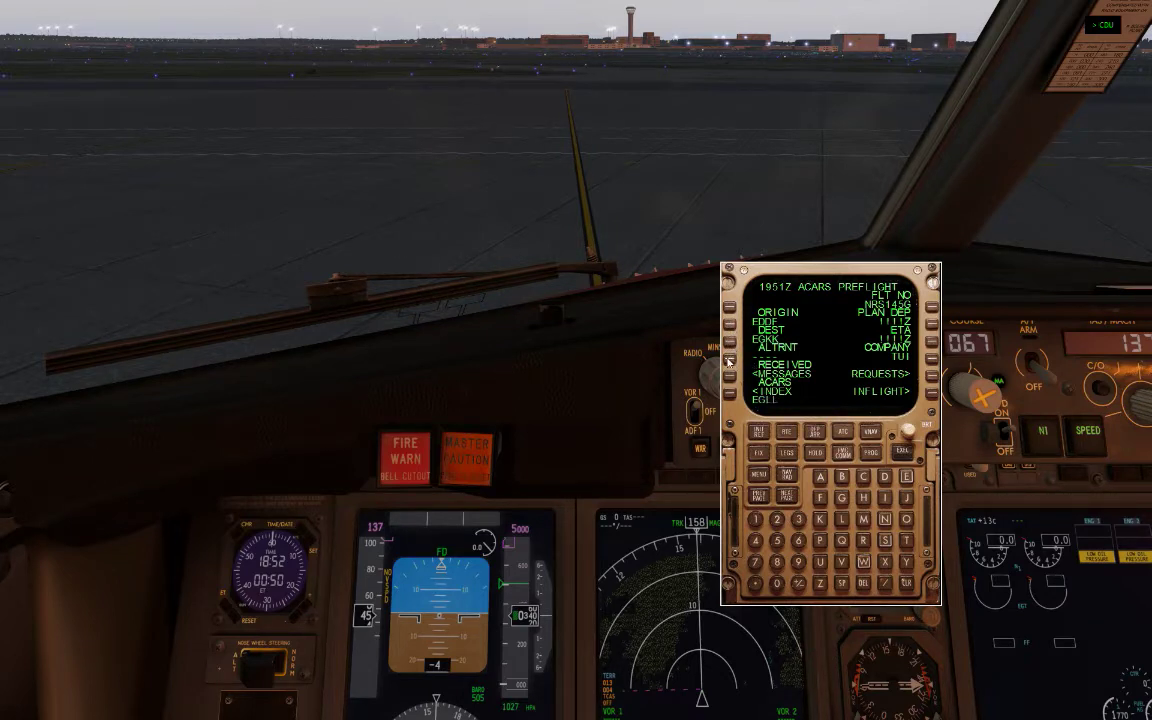
pyautogui.click(730, 360)
# Set the ACARS company code to NRS and the planned departure time to 2000Z
pyautogui.write('M')
pyautogui.press('BackSpace')
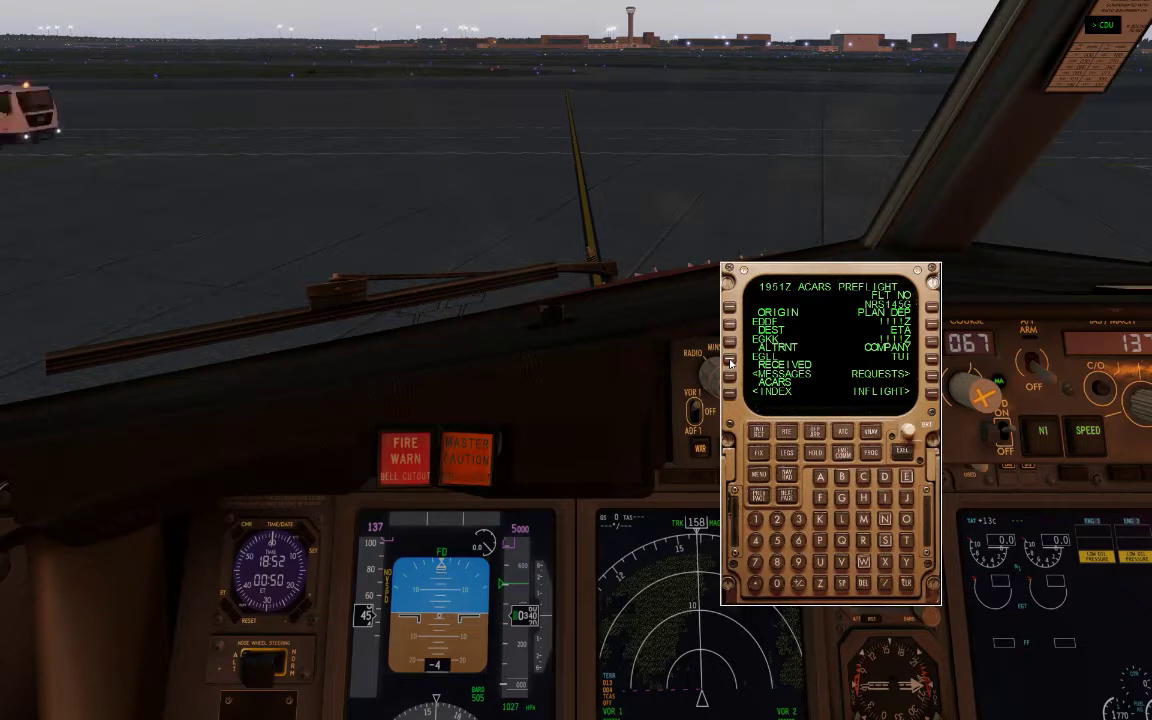
pyautogui.write('NRS')
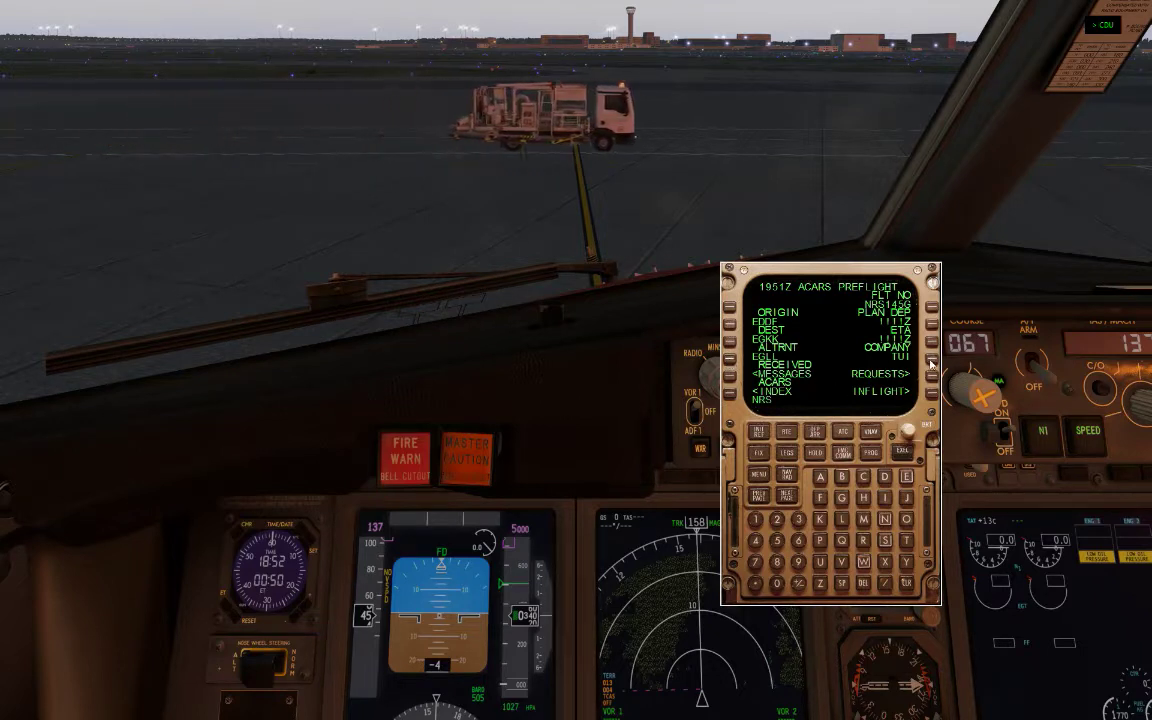
pyautogui.click(931, 358)
pyautogui.write('2000Z')
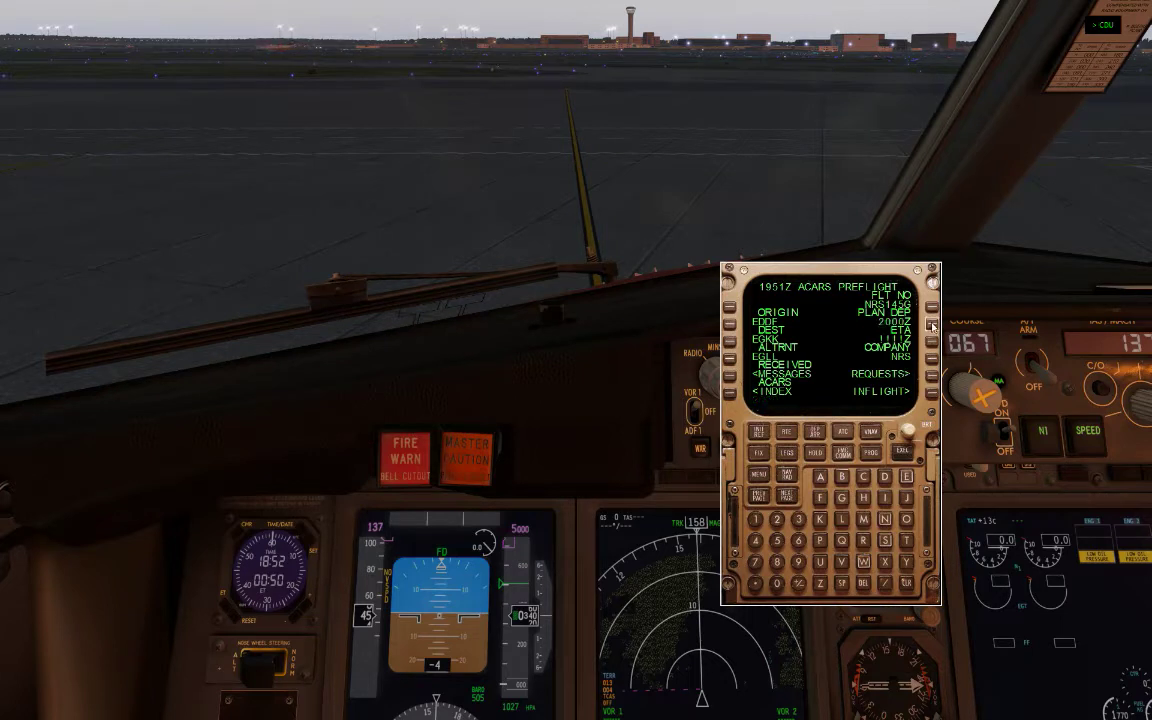
pyautogui.click(932, 323)
# Request the VATSIM ATIS for EDDF through ACARS and read both pages of the received message
pyautogui.click(933, 376)
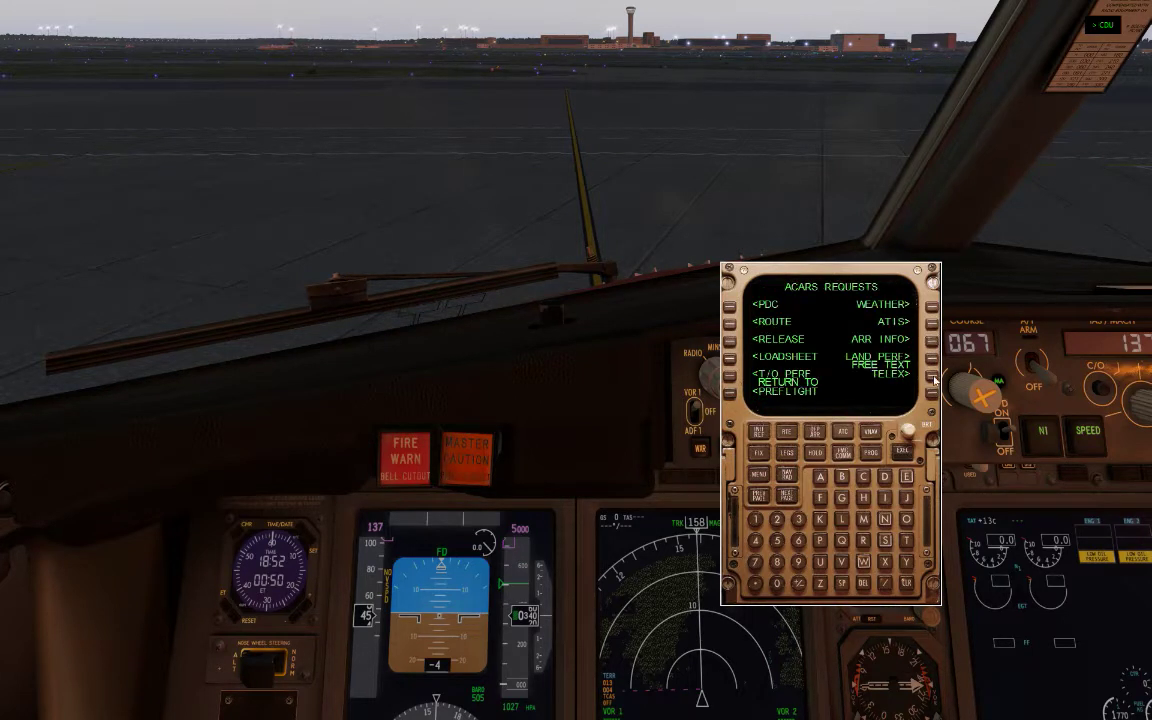
pyautogui.click(932, 322)
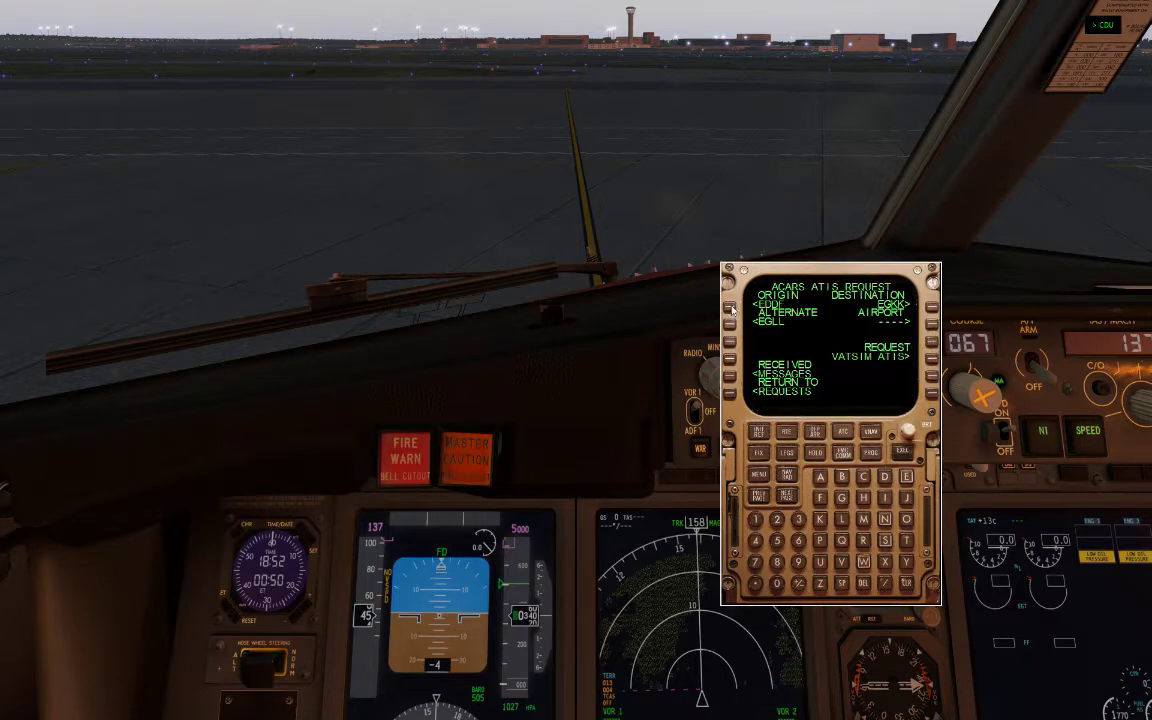
pyautogui.click(933, 359)
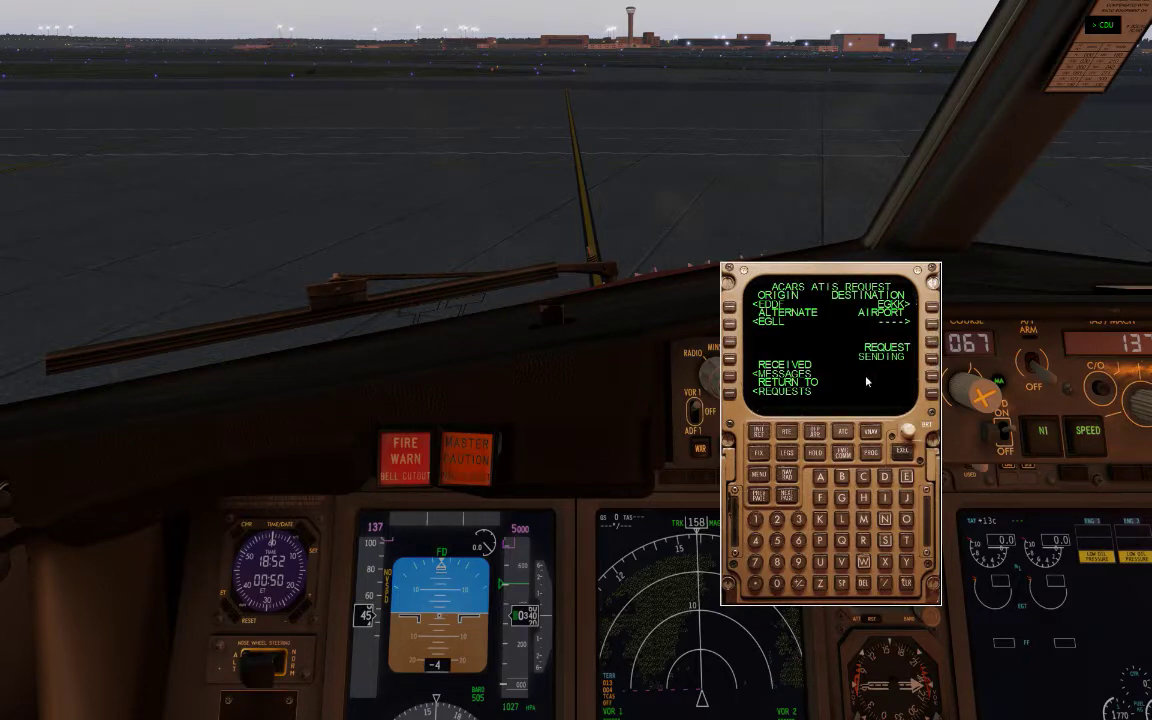
pyautogui.click(731, 376)
pyautogui.click(730, 305)
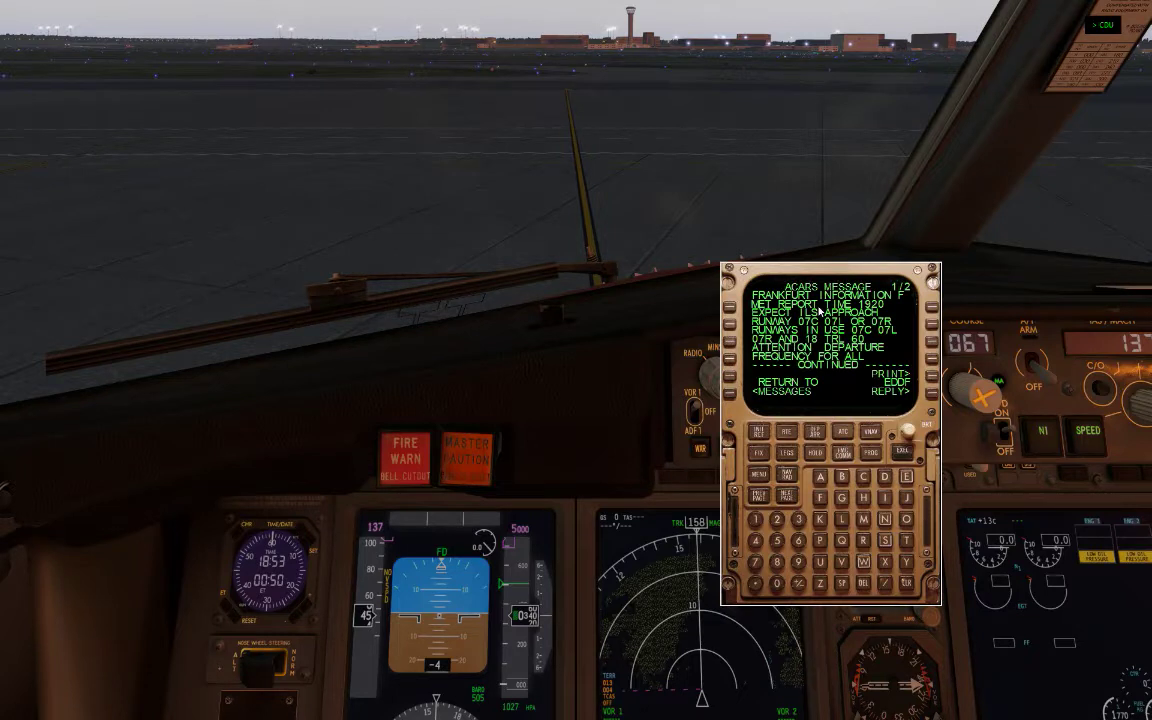
pyautogui.click(788, 497)
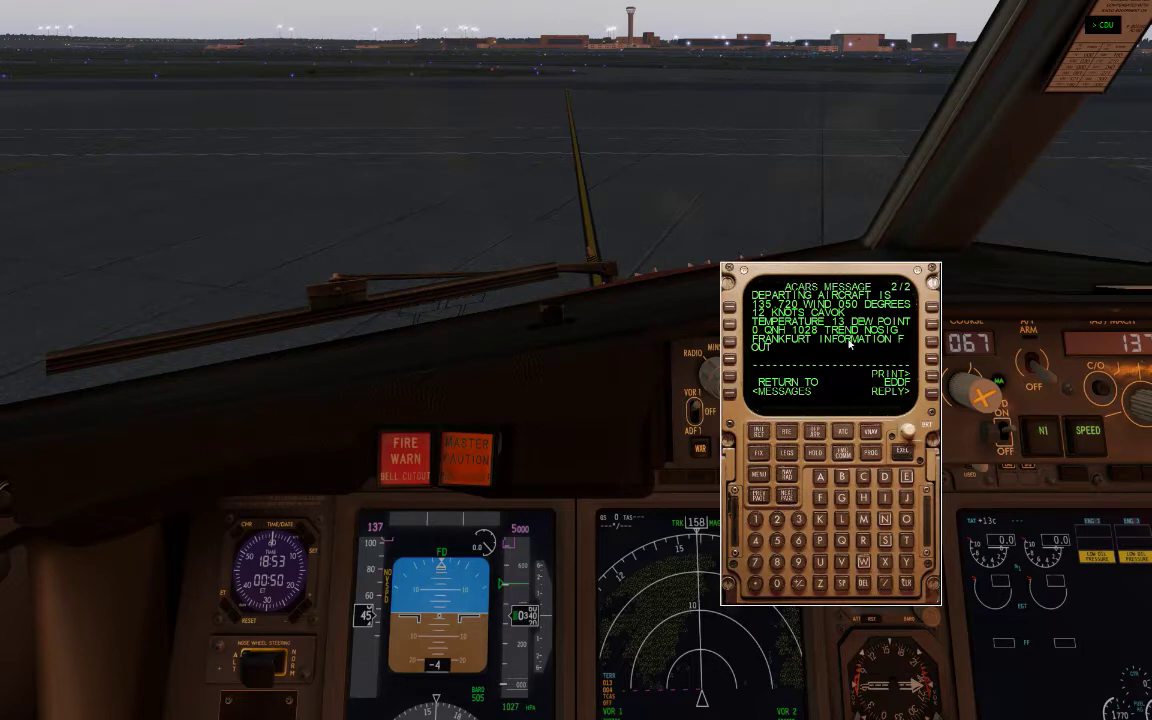
# Move the CDU clear of the barometric knob, set the captain's altimeter to 1028 hPa and move the CDU back
pyautogui.moveTo(848, 339); pyautogui.dragTo(552, 356)
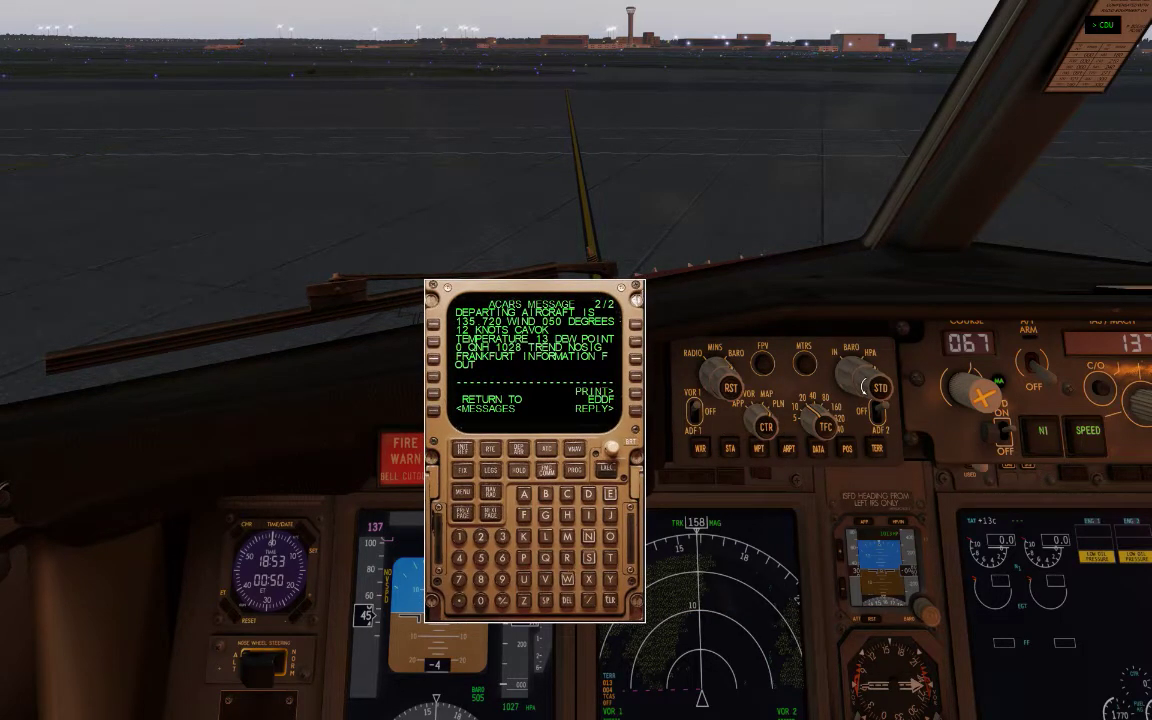
pyautogui.moveTo(544, 412); pyautogui.dragTo(856, 388)
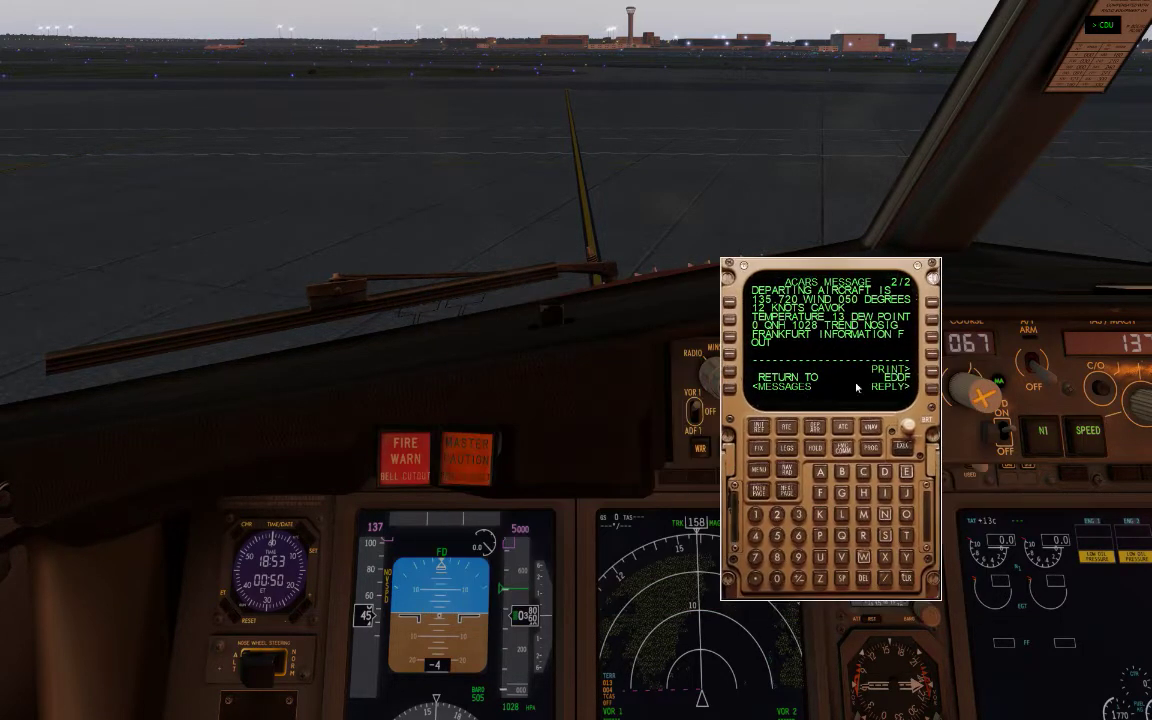